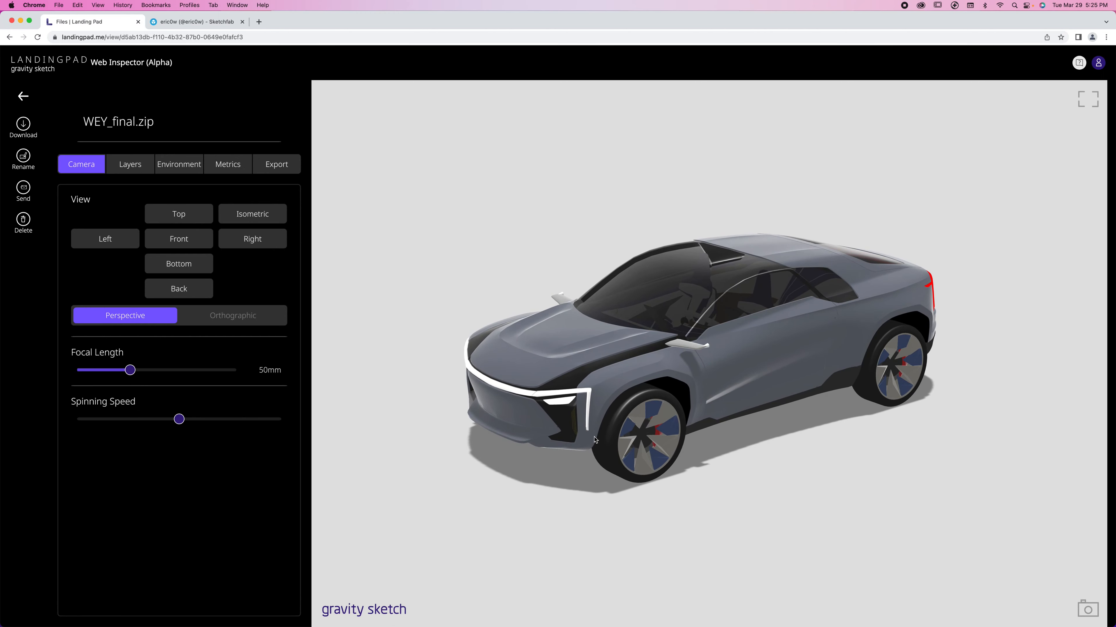
Step: Queue an export of the WEY_final model in OBJ format
{"action": "left_click_drag", "start_coordinate": [577, 450], "coordinate": [594, 425]}
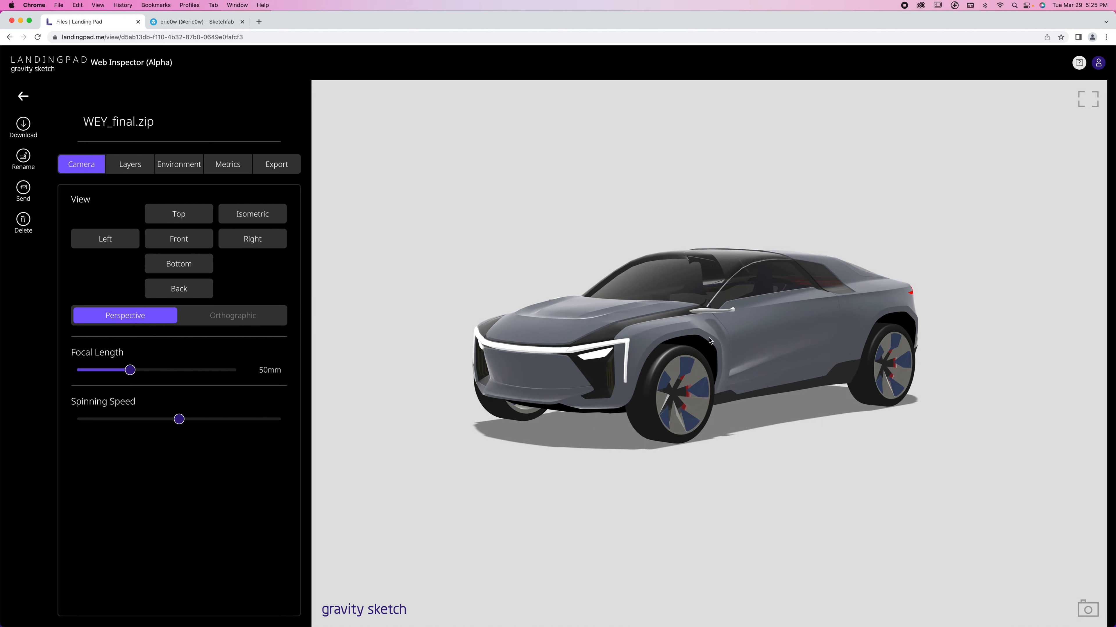
{"action": "left_click", "coordinate": [287, 166]}
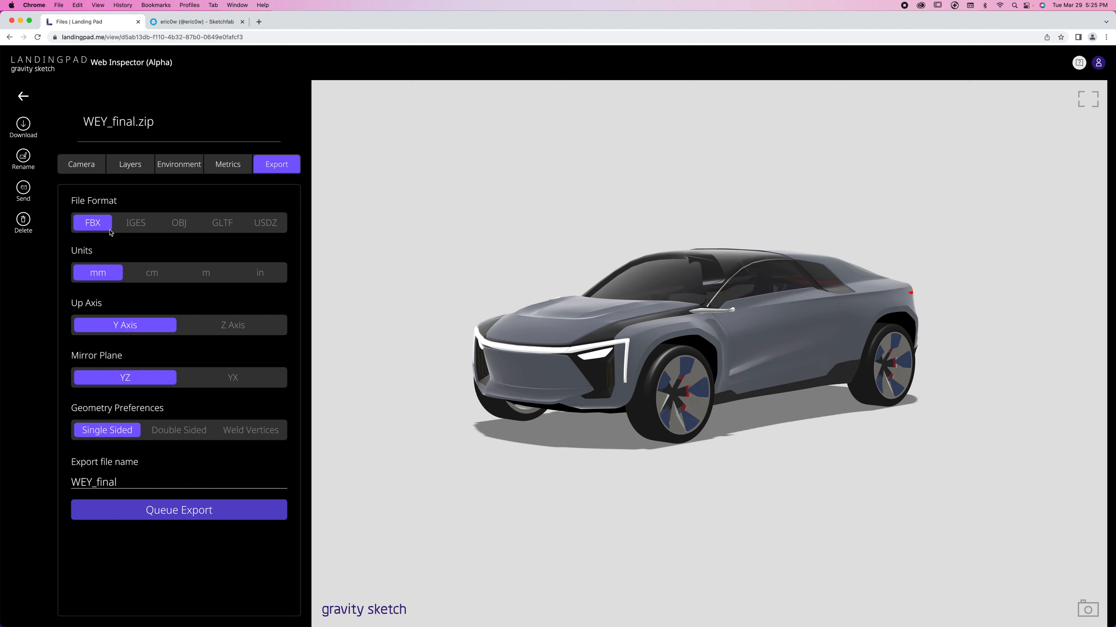
{"action": "left_click", "coordinate": [180, 225]}
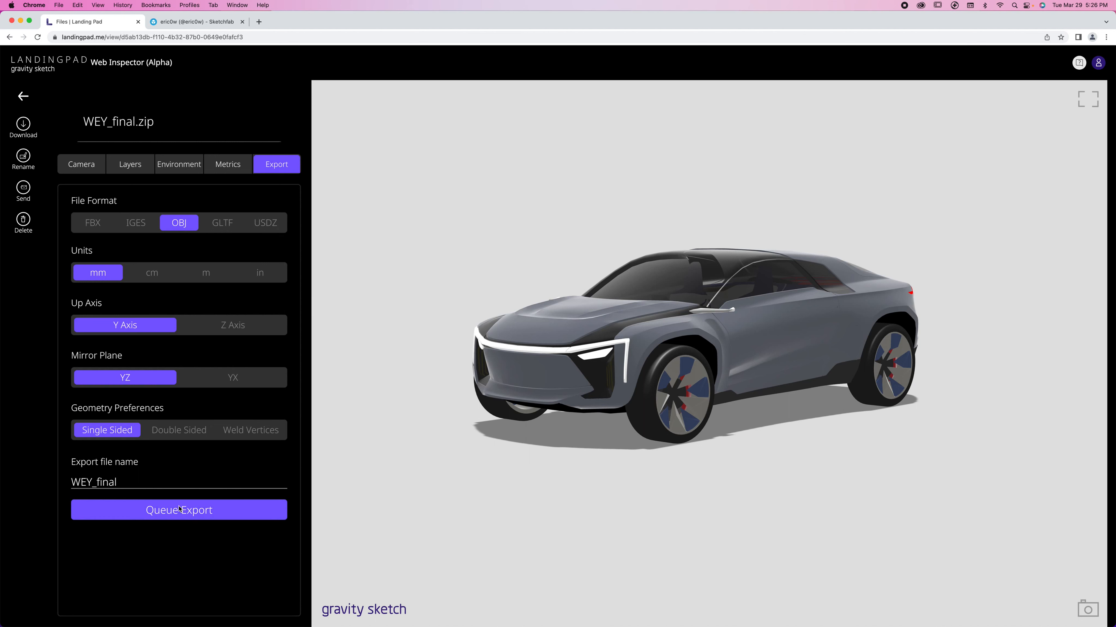
{"action": "left_click", "coordinate": [206, 512]}
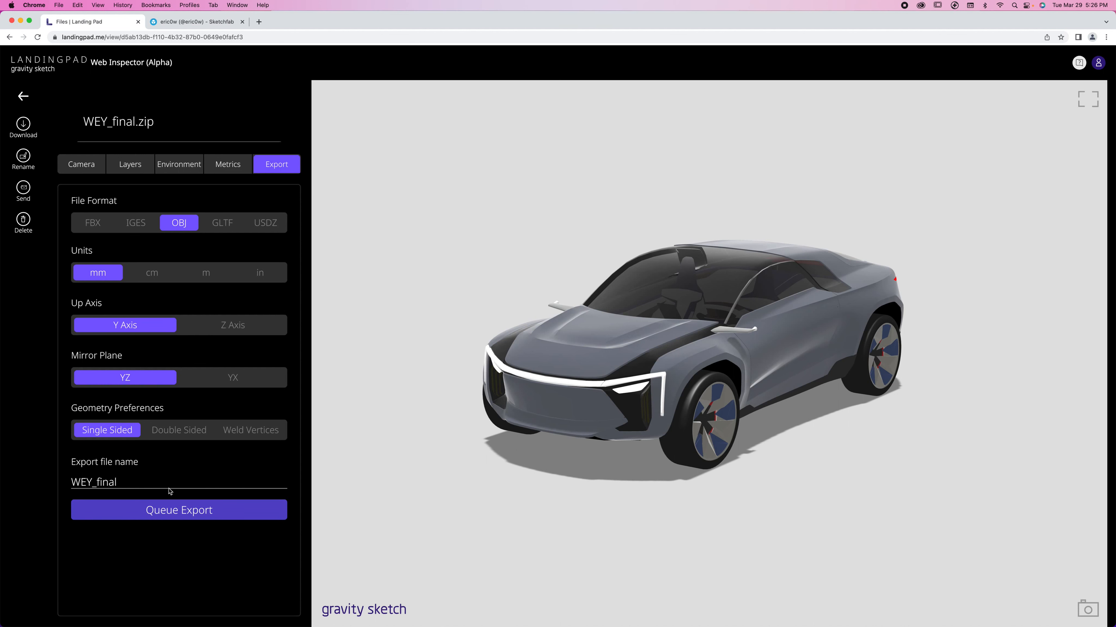
Step: Download WEY_final_obj.zip from the workspace files and set the archive and its extracted folder apart in Downloads
{"action": "left_click", "coordinate": [23, 97]}
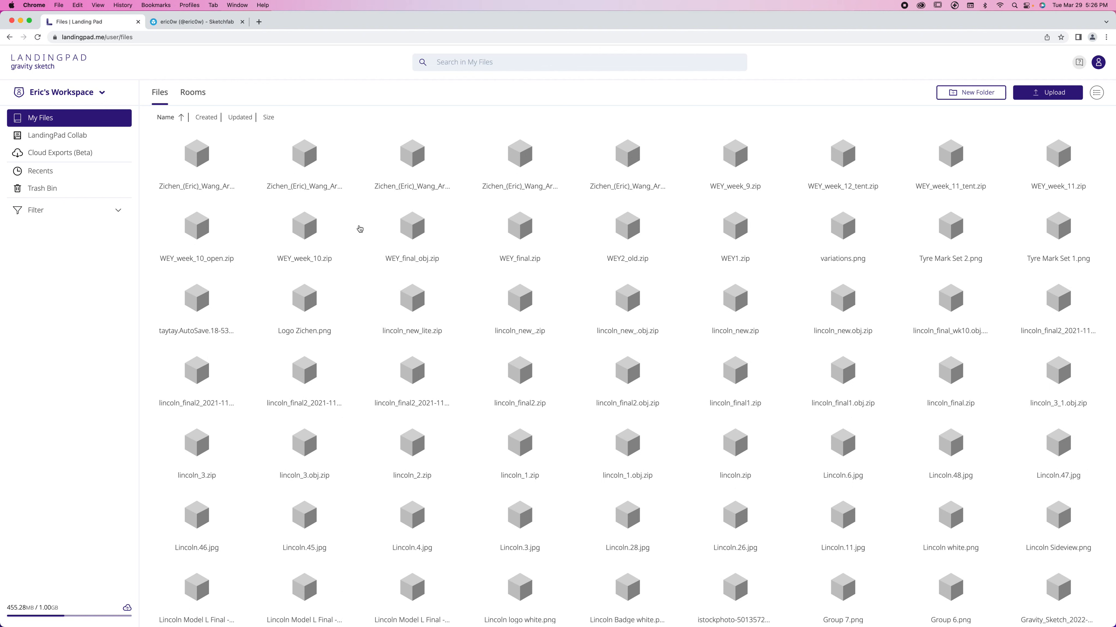
{"action": "left_click", "coordinate": [415, 235]}
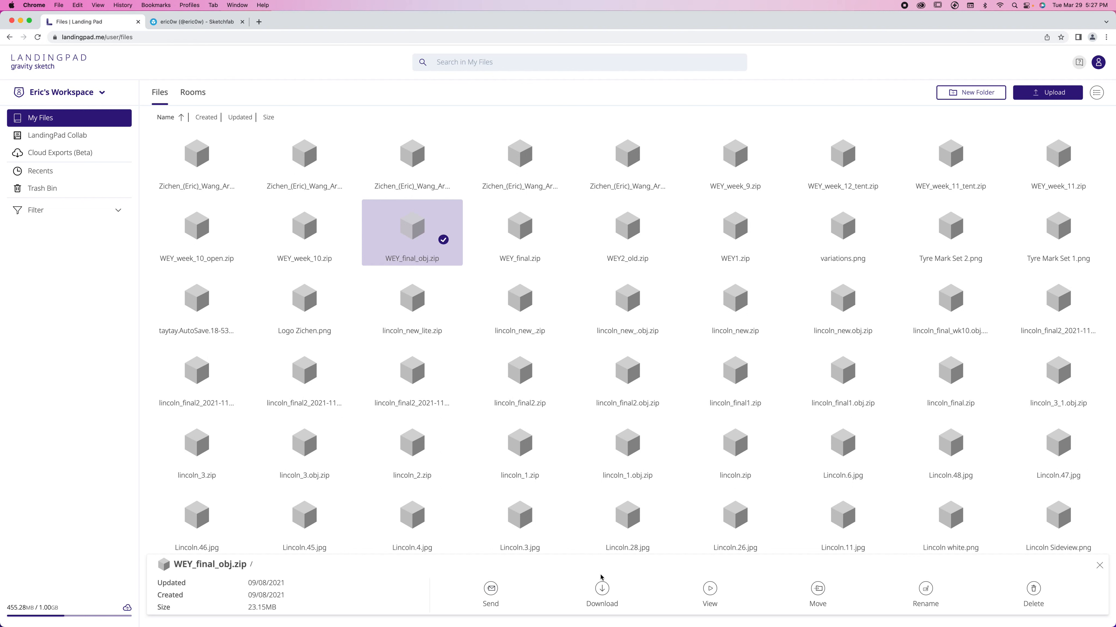
{"action": "left_click", "coordinate": [605, 594]}
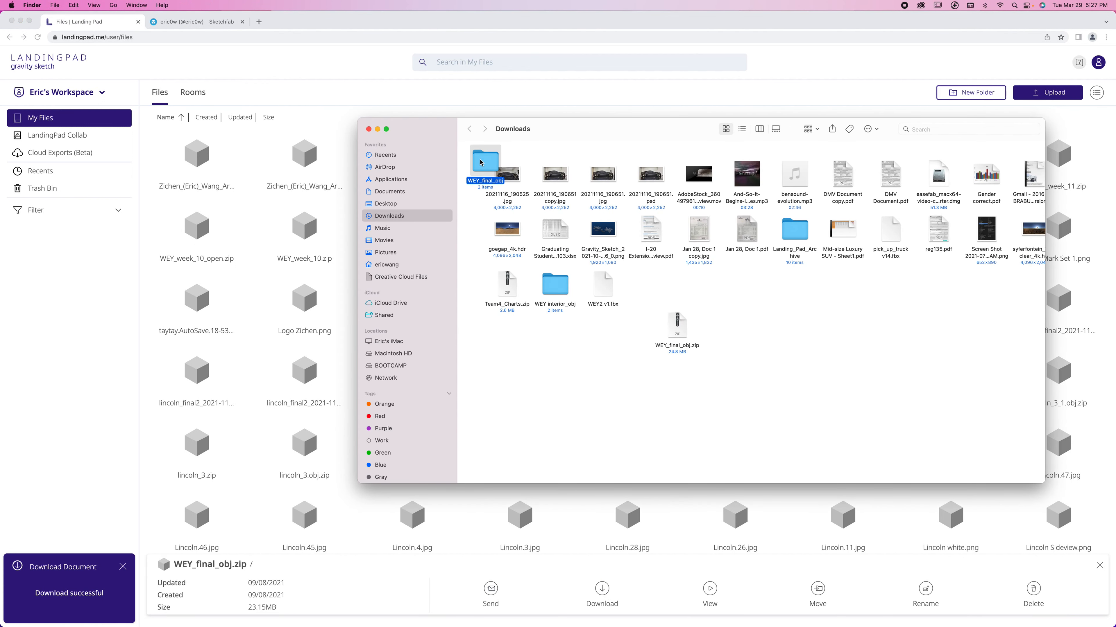
{"action": "left_click_drag", "start_coordinate": [482, 163], "coordinate": [533, 400]}
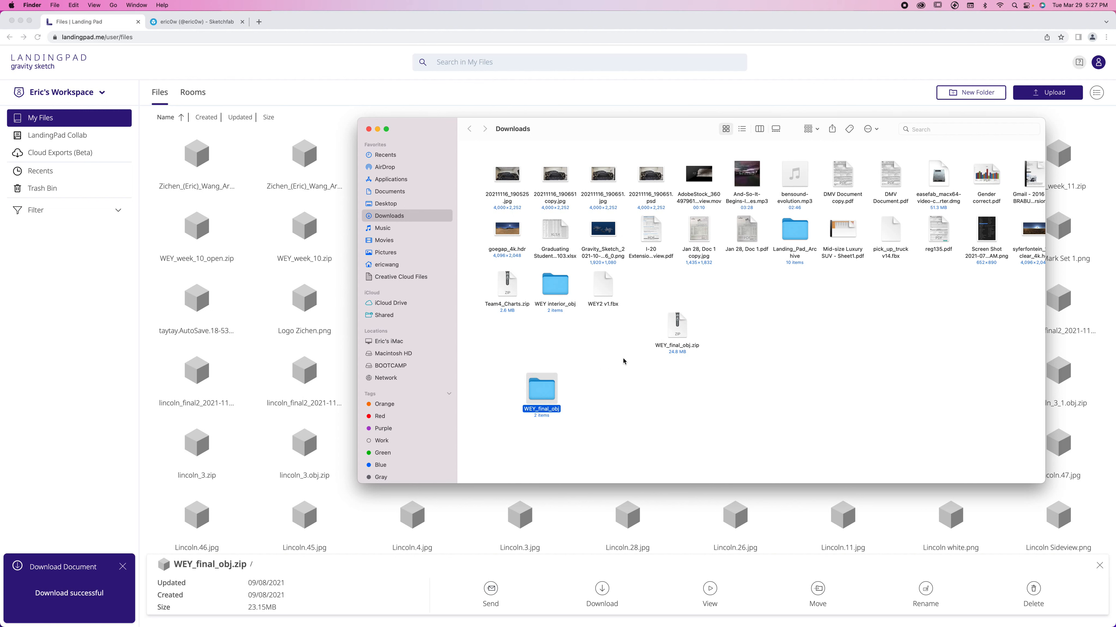
{"action": "left_click_drag", "start_coordinate": [677, 327], "coordinate": [696, 352]}
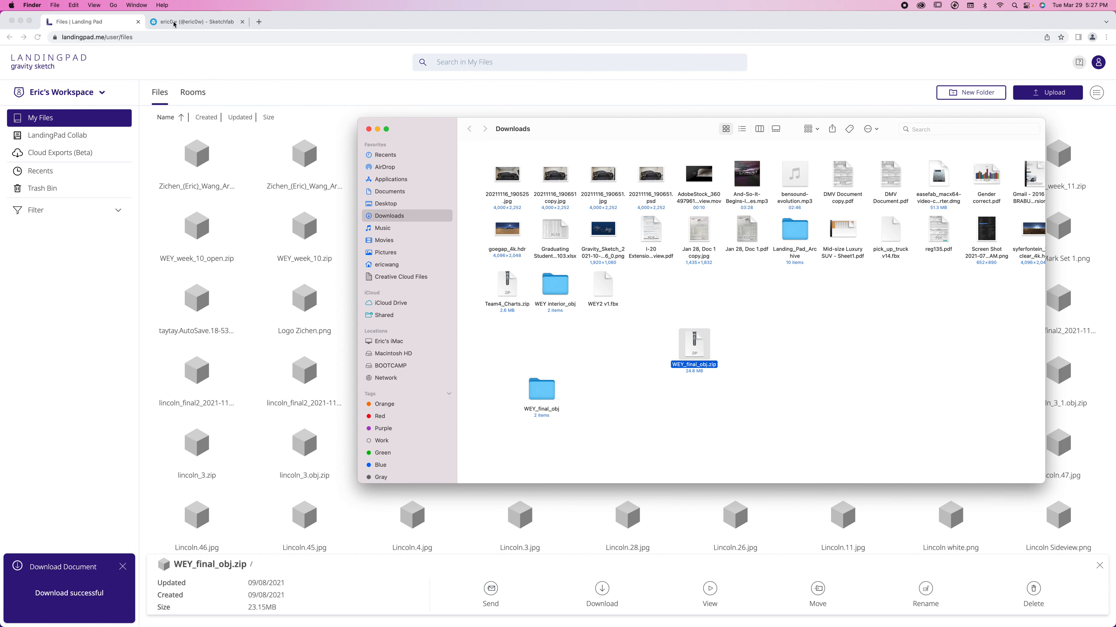
Step: Switch to Sketchfab and upload WEY_final_obj.zip from the Downloads folder as a new model
{"action": "left_click", "coordinate": [163, 23]}
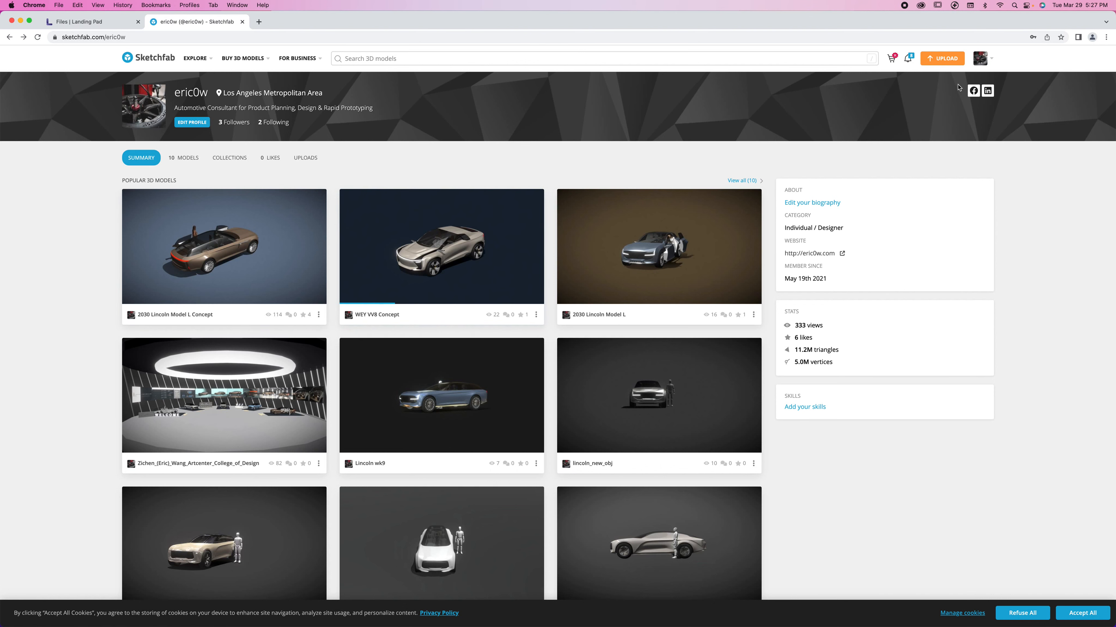
{"action": "left_click", "coordinate": [942, 61]}
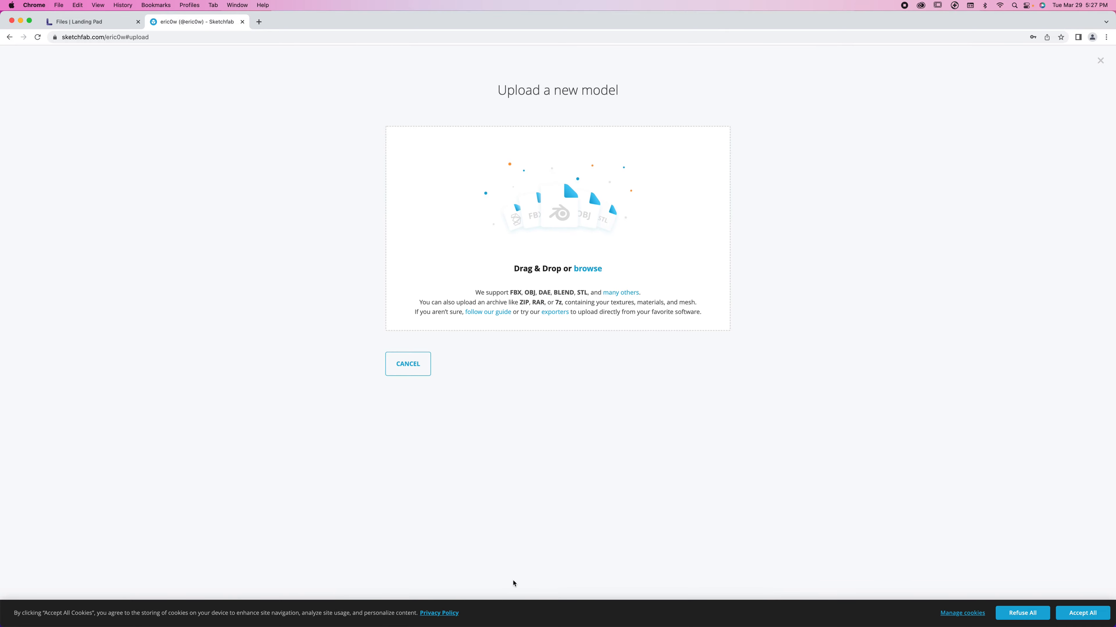
{"action": "mouse_move", "coordinate": [533, 625]}
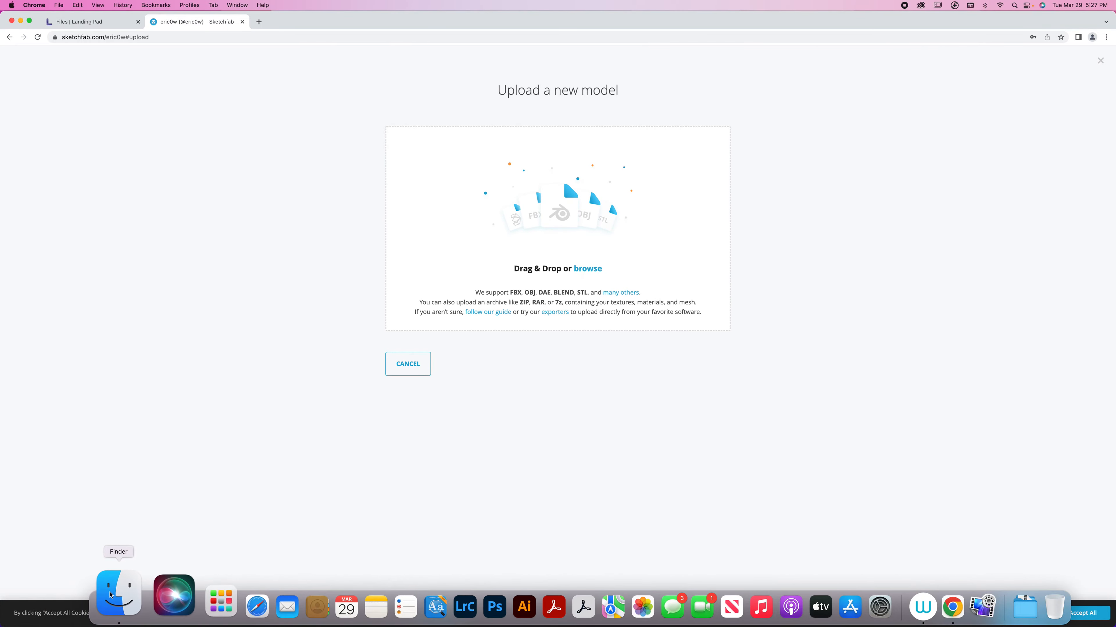
{"action": "key", "text": "ctrl+Up"}
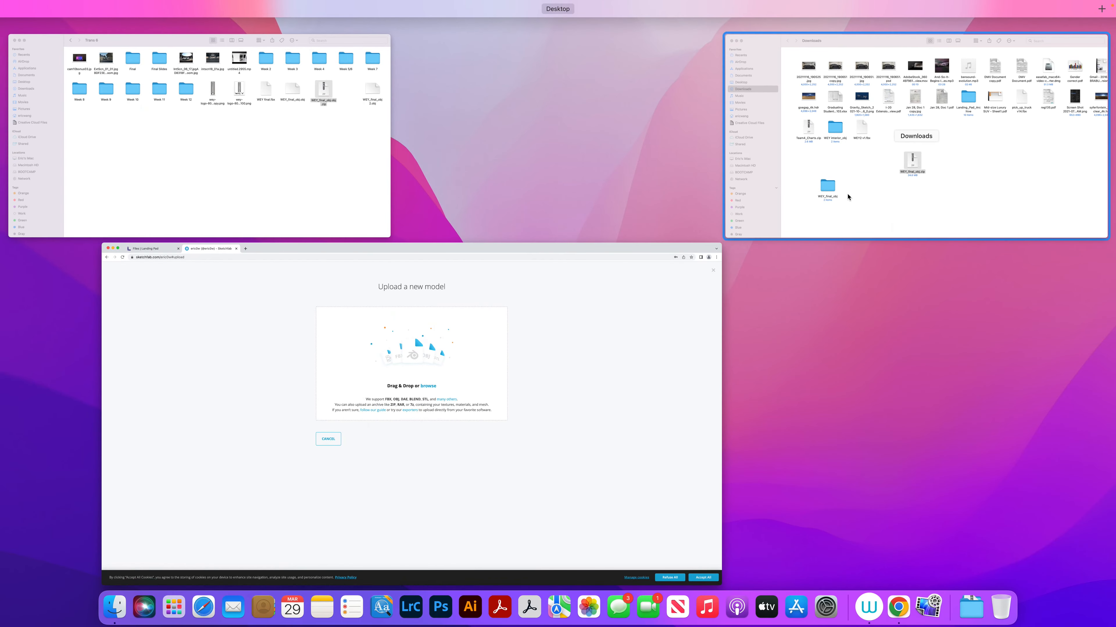
{"action": "left_click", "coordinate": [847, 197]}
{"action": "left_click_drag", "start_coordinate": [650, 127], "coordinate": [389, 372]}
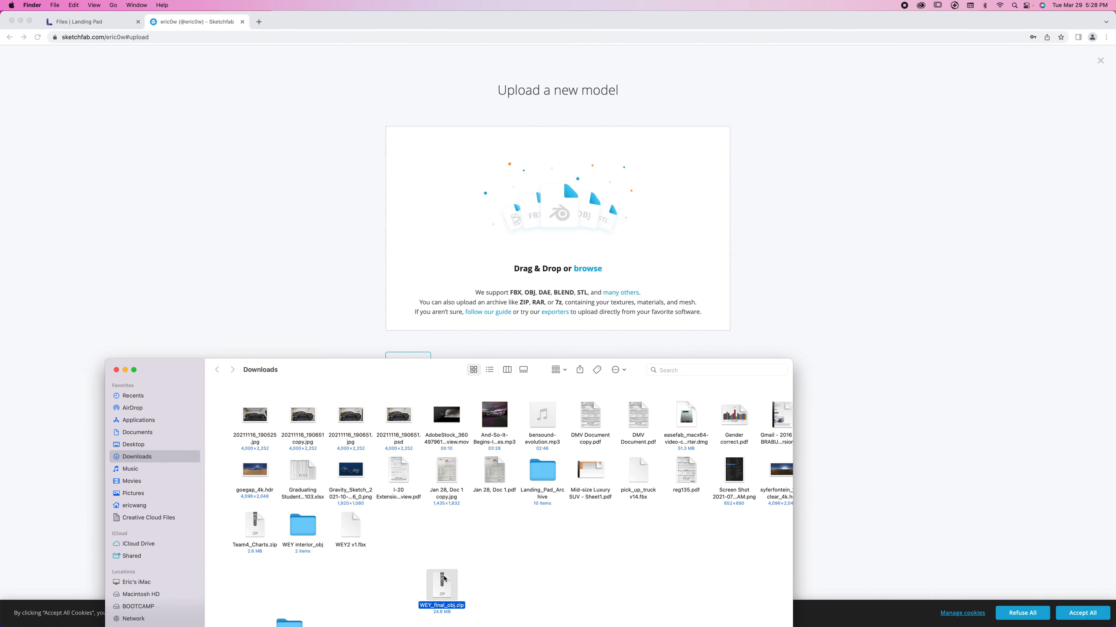
{"action": "left_click_drag", "start_coordinate": [446, 582], "coordinate": [597, 226]}
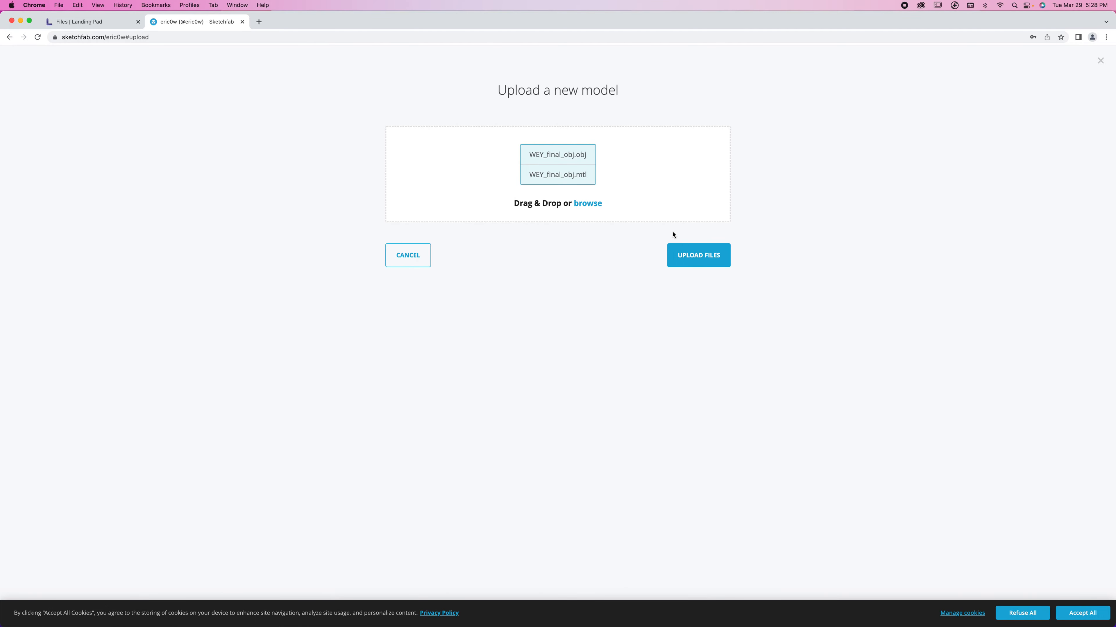
{"action": "left_click", "coordinate": [698, 256]}
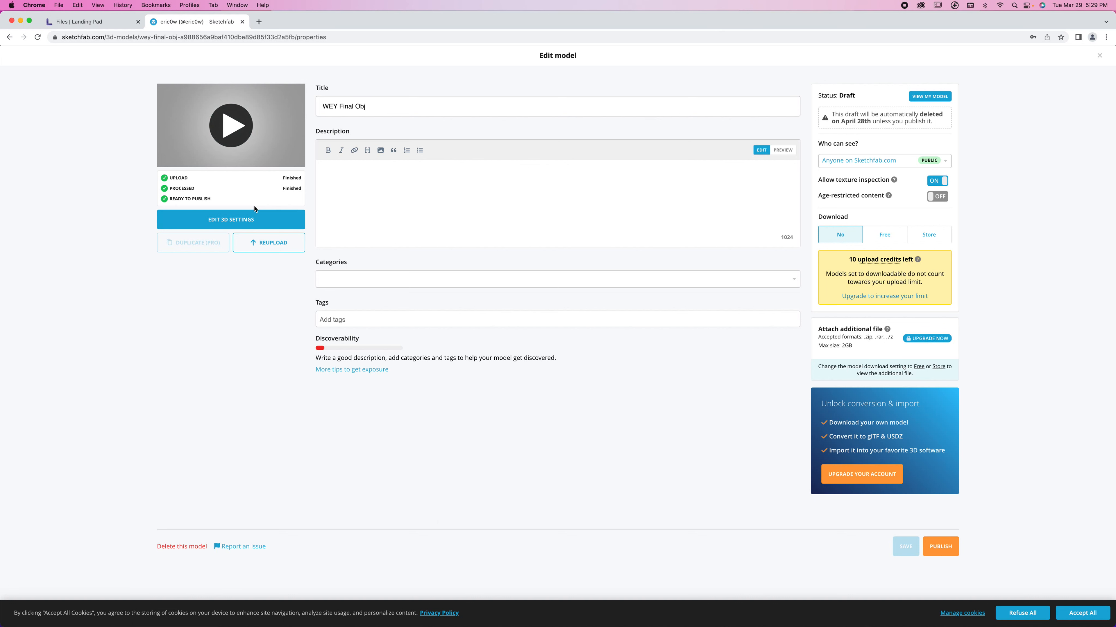
Step: Review the uploaded model's title and description fields and the available options for who can see it
{"action": "left_click", "coordinate": [396, 112]}
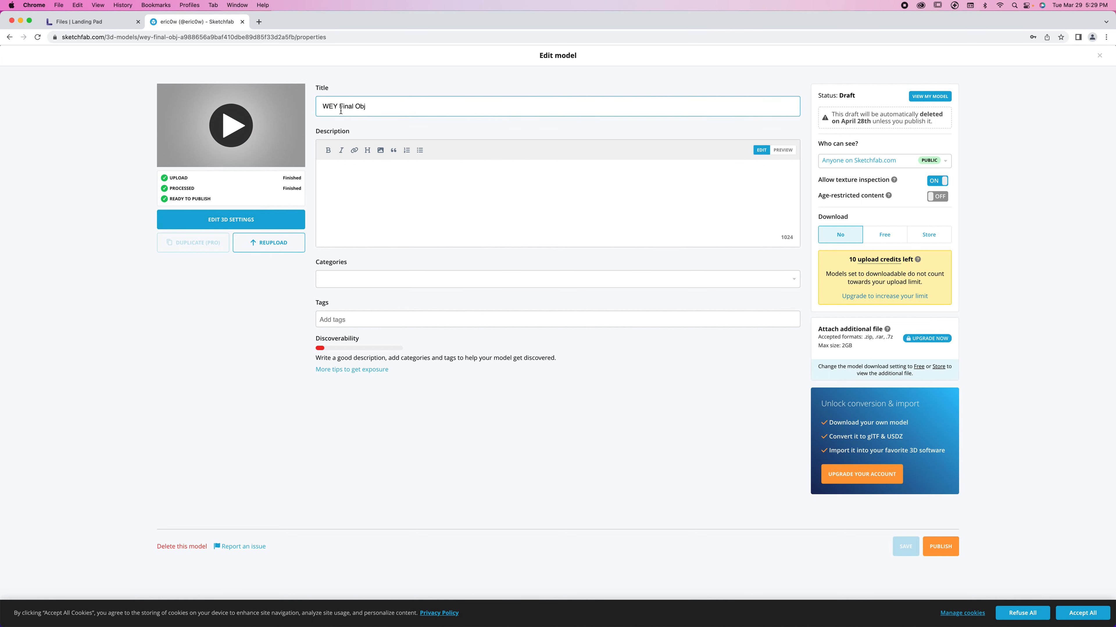
{"action": "left_click", "coordinate": [358, 203]}
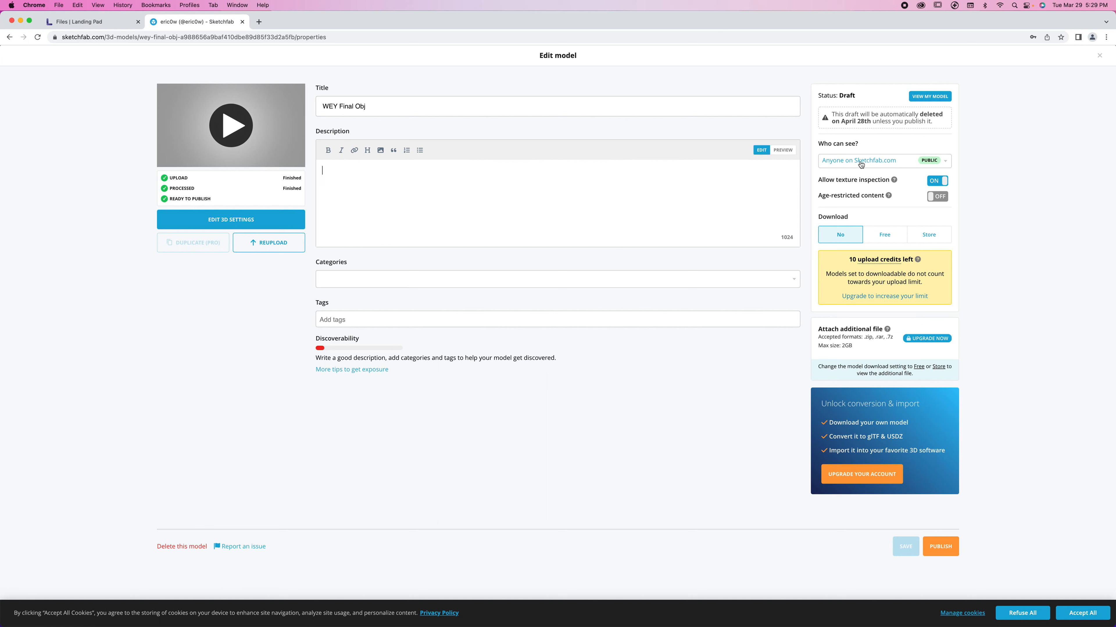
{"action": "left_click", "coordinate": [933, 162]}
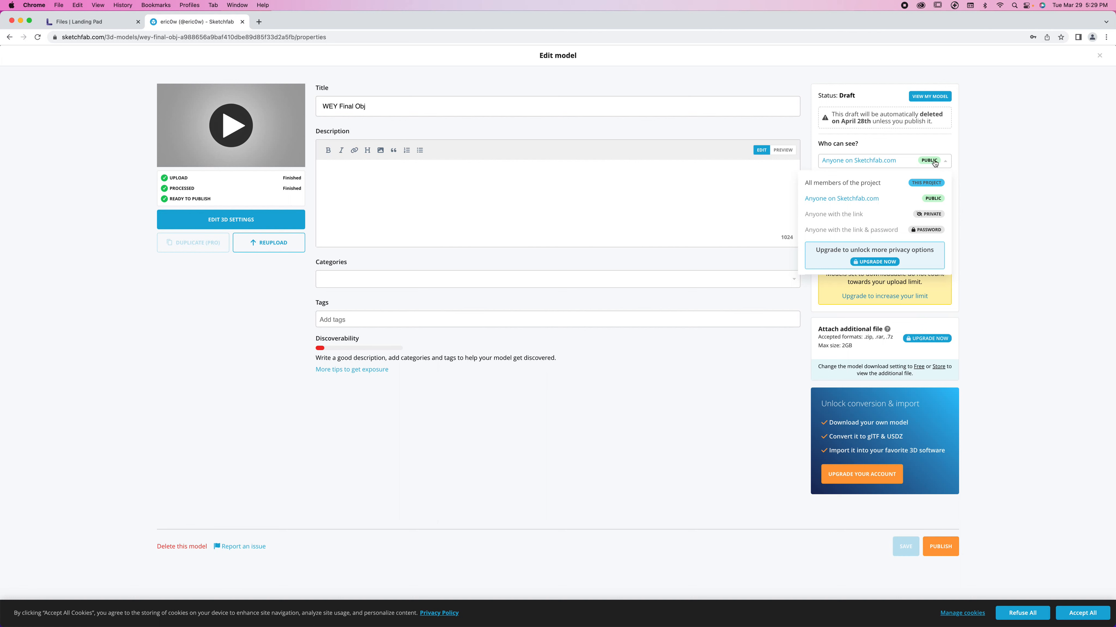
{"action": "left_click", "coordinate": [991, 158]}
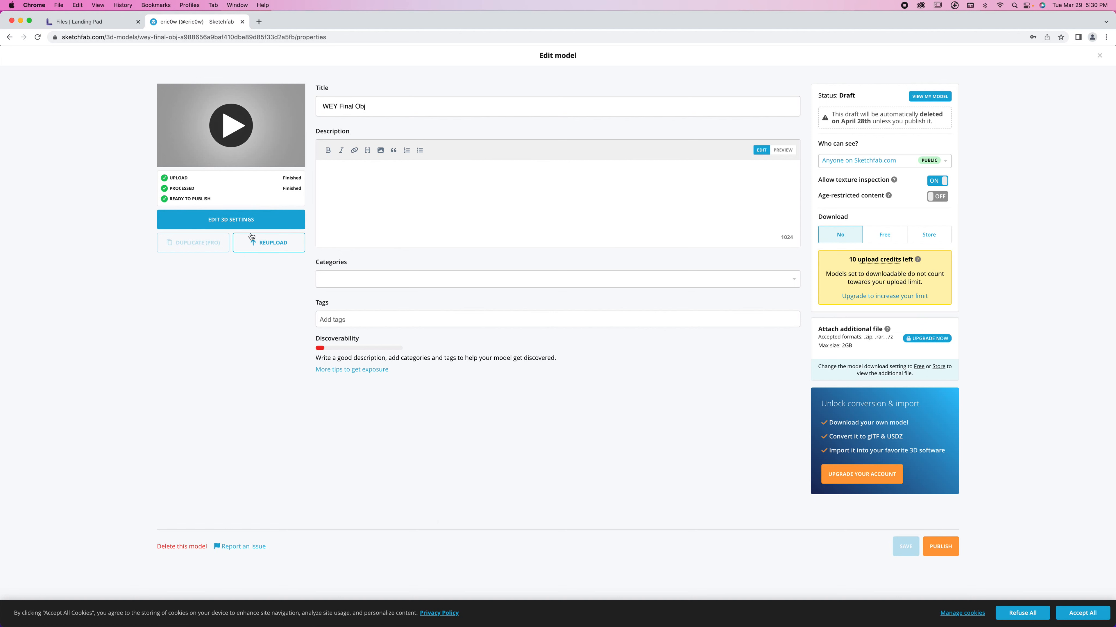
Step: Open the model's 3D settings and set the camera's field of view to 25°
{"action": "left_click", "coordinate": [231, 220]}
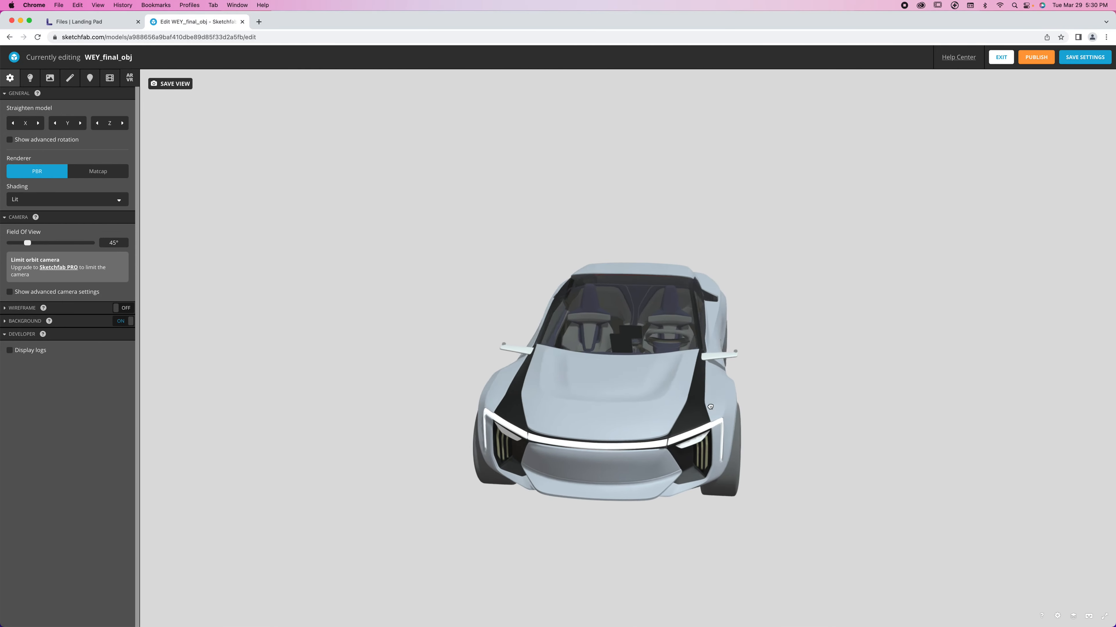
{"action": "left_click_drag", "start_coordinate": [711, 407], "coordinate": [583, 455]}
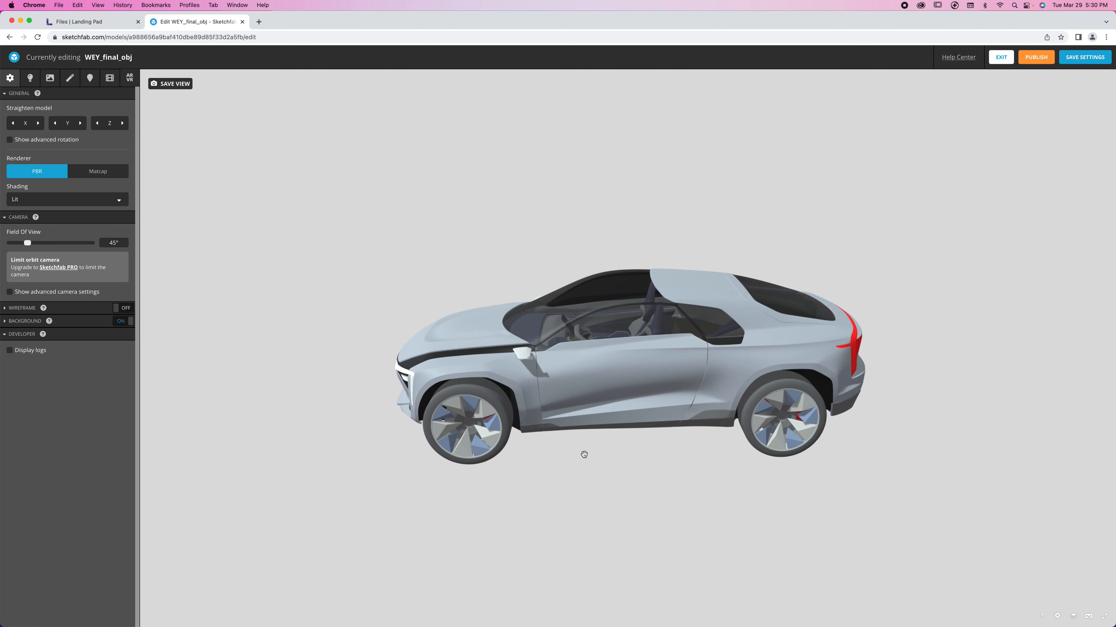
{"action": "left_click_drag", "start_coordinate": [513, 423], "coordinate": [533, 385]}
{"action": "mouse_move", "coordinate": [597, 367]}
{"action": "left_mouse_down"}
{"action": "mouse_move", "coordinate": [591, 387]}
{"action": "mouse_move", "coordinate": [586, 363]}
{"action": "left_mouse_up"}
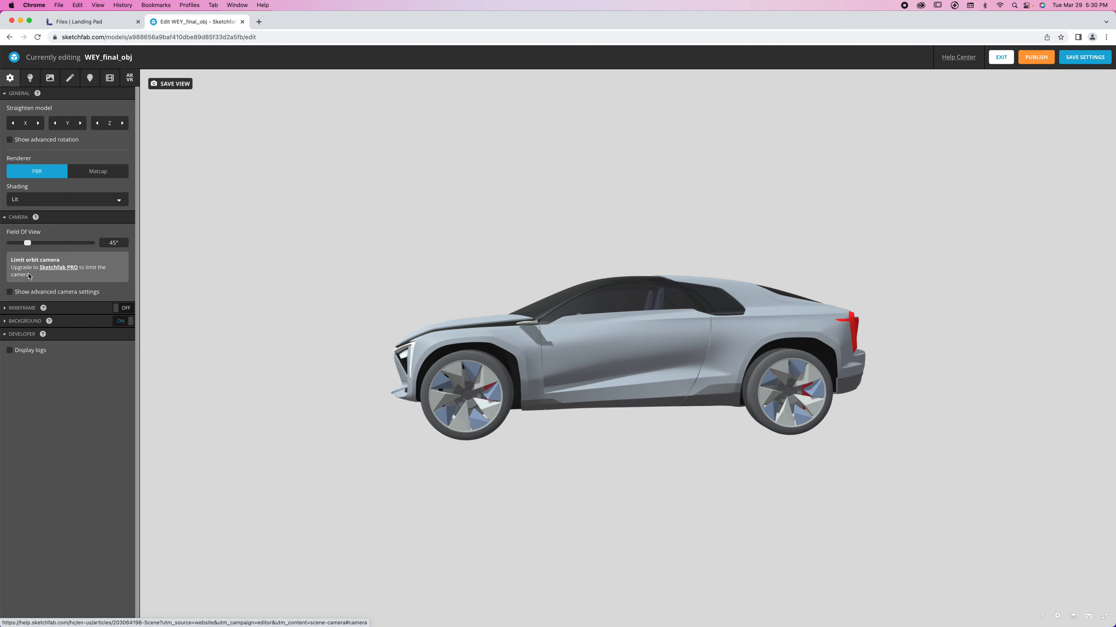
{"action": "mouse_move", "coordinate": [399, 314]}
{"action": "left_mouse_down"}
{"action": "mouse_move", "coordinate": [493, 324]}
{"action": "mouse_move", "coordinate": [413, 332]}
{"action": "left_mouse_up"}
{"action": "left_click_drag", "start_coordinate": [113, 245], "coordinate": [103, 244]}
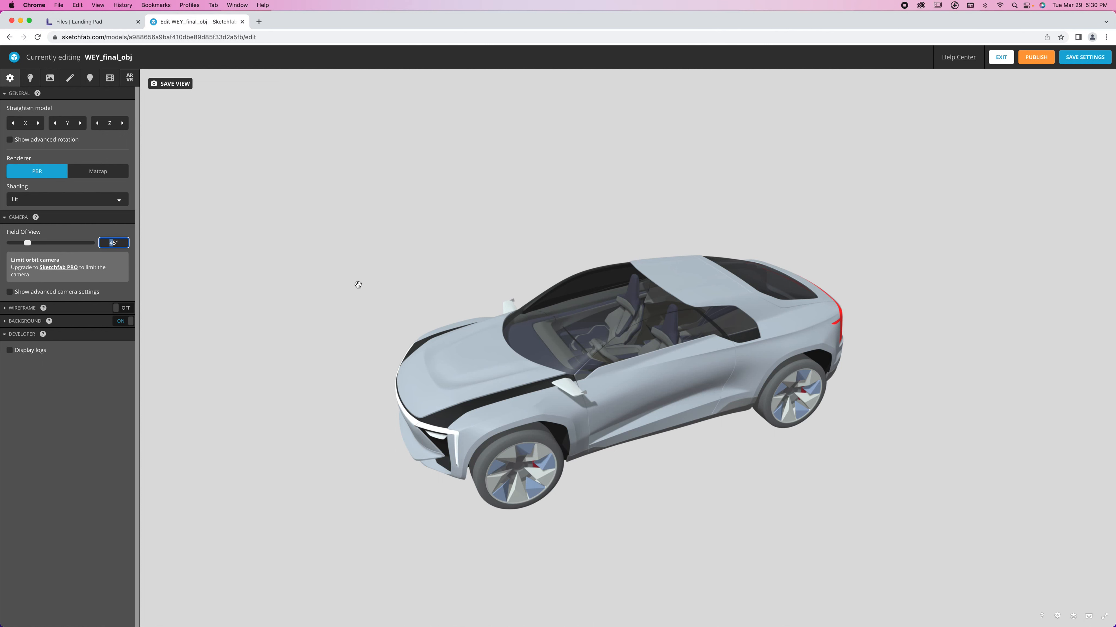
{"action": "type", "text": "2"}
{"action": "left_click_drag", "start_coordinate": [480, 402], "coordinate": [258, 294]}
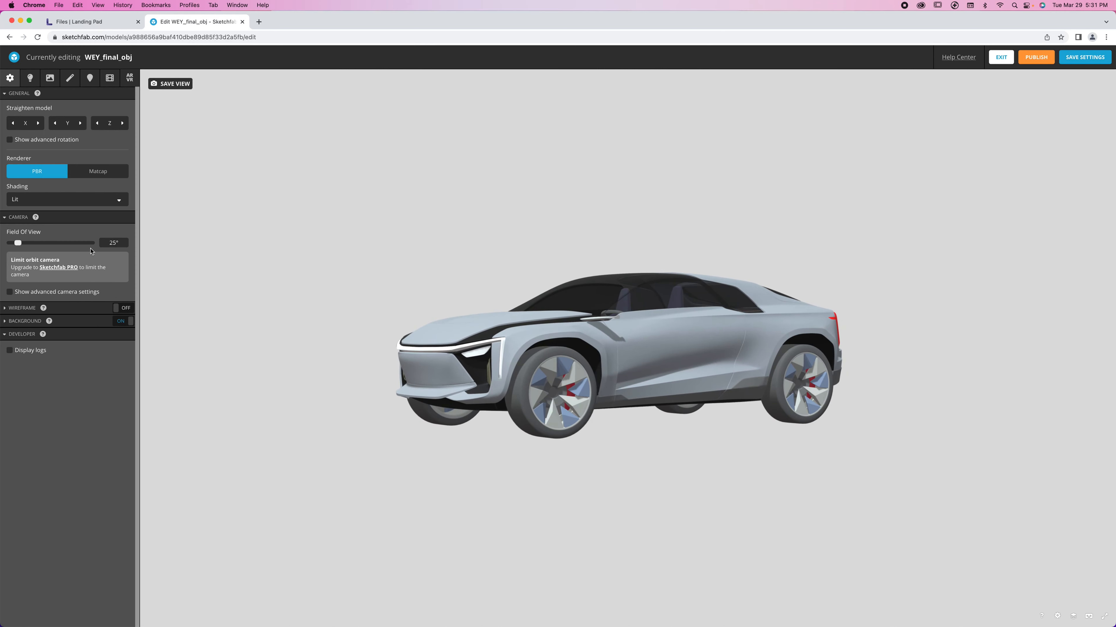
Step: Try a dark red colour (#350B0B), a dark image and the ambient environment as the scene background
{"action": "left_click", "coordinate": [14, 308]}
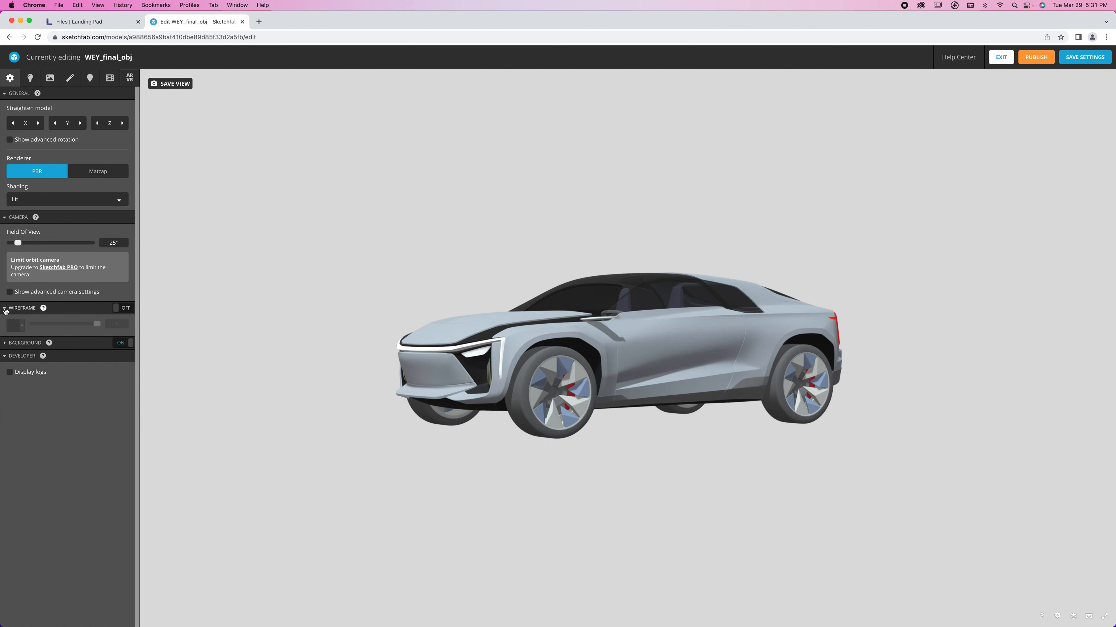
{"action": "left_click", "coordinate": [5, 310]}
{"action": "left_click", "coordinate": [7, 321]}
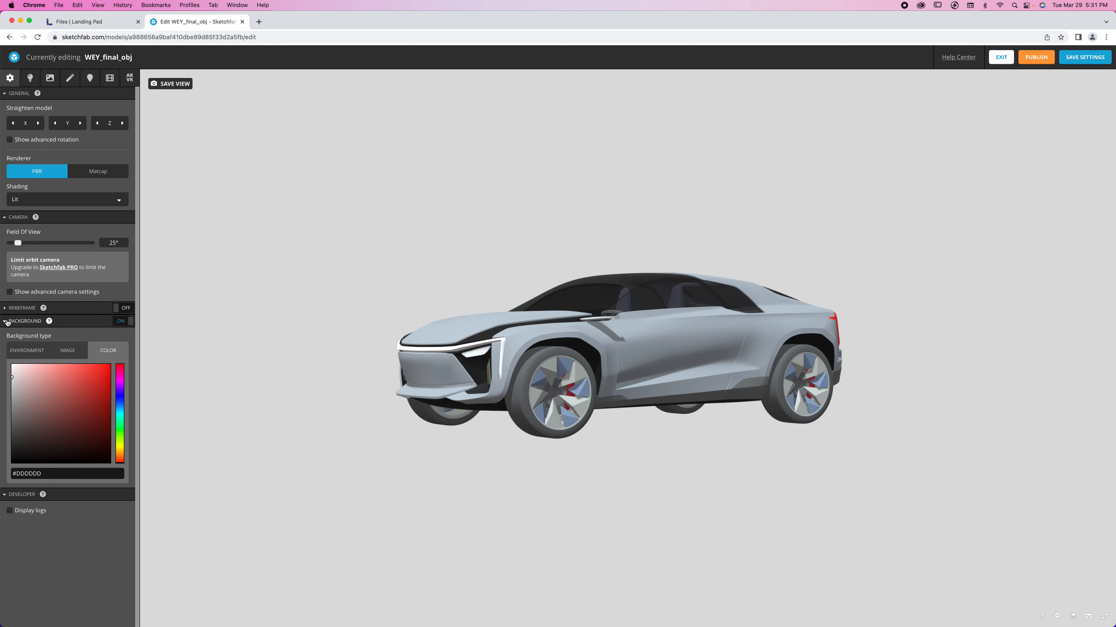
{"action": "mouse_move", "coordinate": [68, 409]}
{"action": "left_mouse_down"}
{"action": "mouse_move", "coordinate": [81, 407]}
{"action": "mouse_move", "coordinate": [90, 442]}
{"action": "left_mouse_up"}
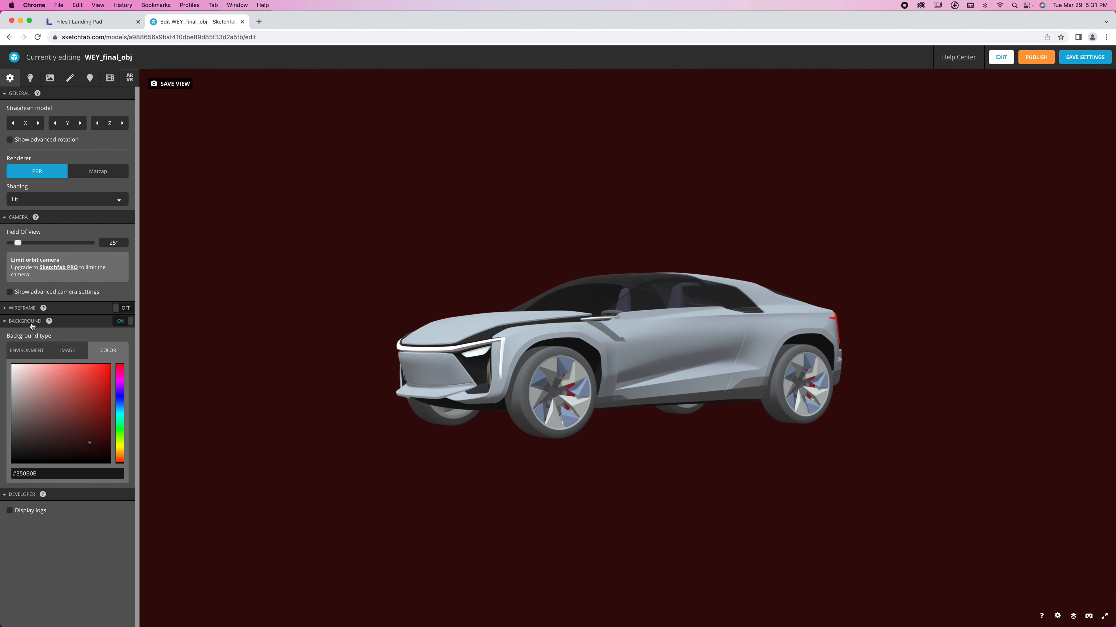
{"action": "left_click", "coordinate": [71, 351]}
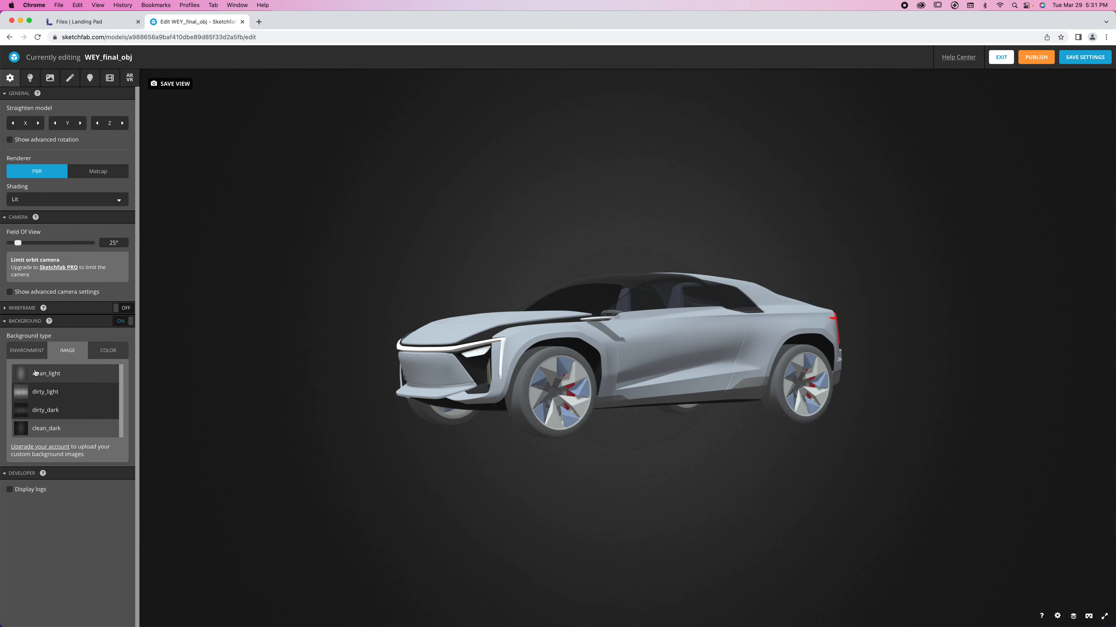
{"action": "left_click_drag", "start_coordinate": [308, 323], "coordinate": [284, 363]}
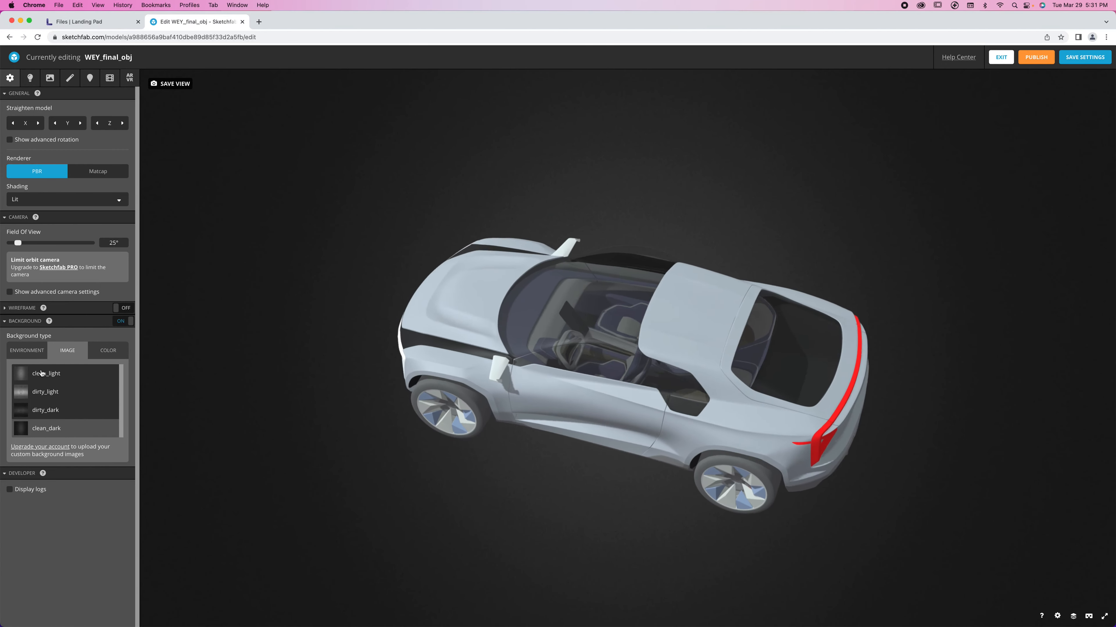
{"action": "left_click", "coordinate": [27, 350]}
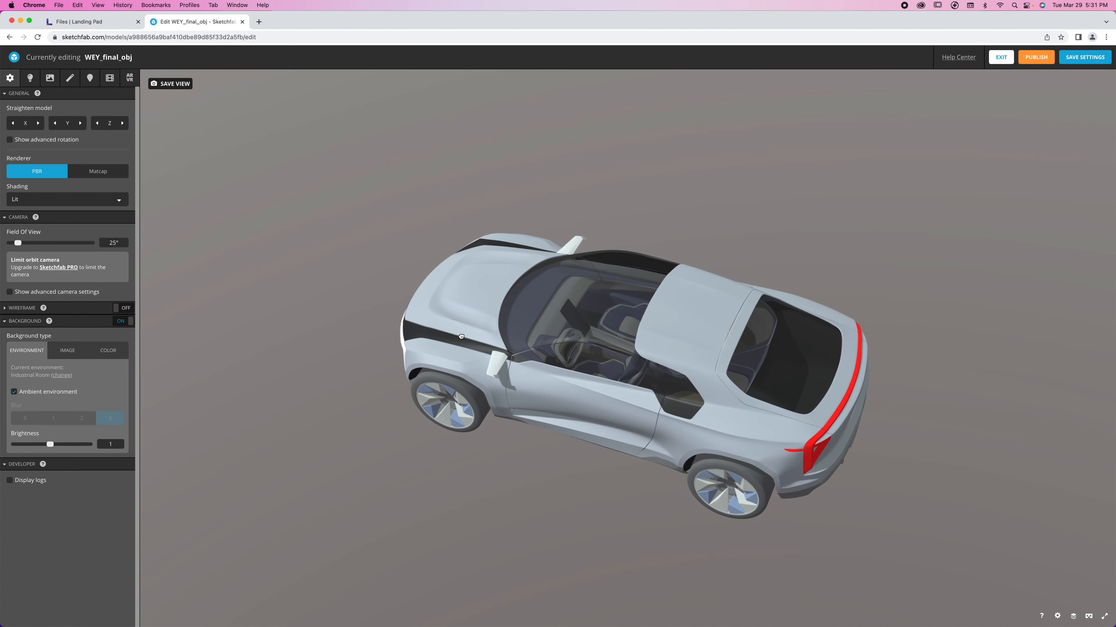
{"action": "left_click_drag", "start_coordinate": [428, 335], "coordinate": [497, 307]}
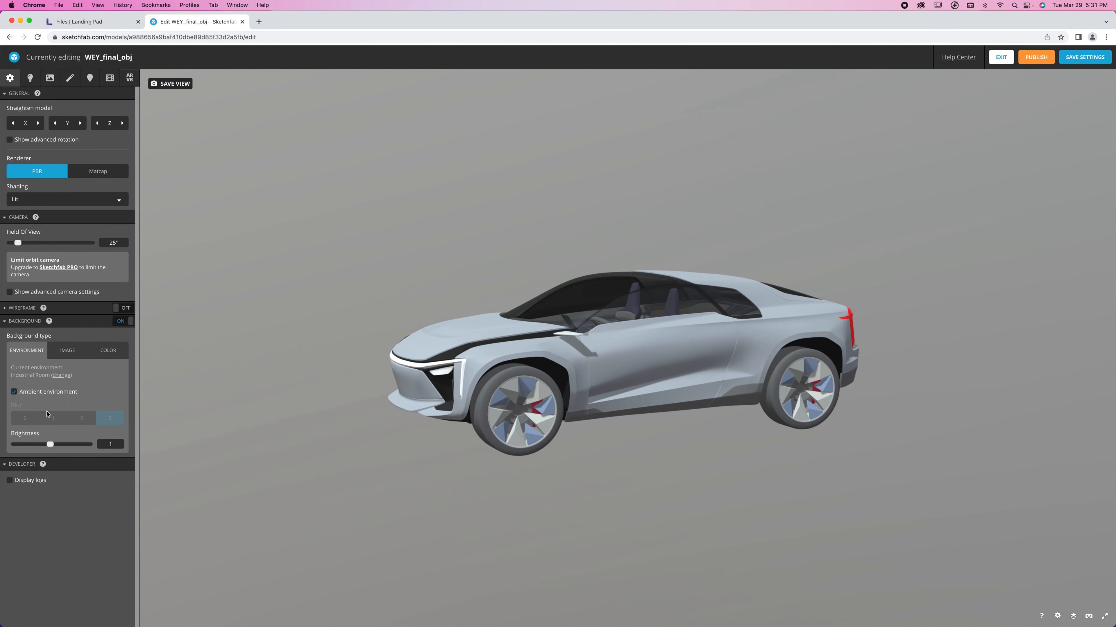
Step: Set the scene background to the plain dark grey colour #605F5F
{"action": "left_click", "coordinate": [110, 351]}
{"action": "left_click_drag", "start_coordinate": [48, 398], "coordinate": [12, 426]}
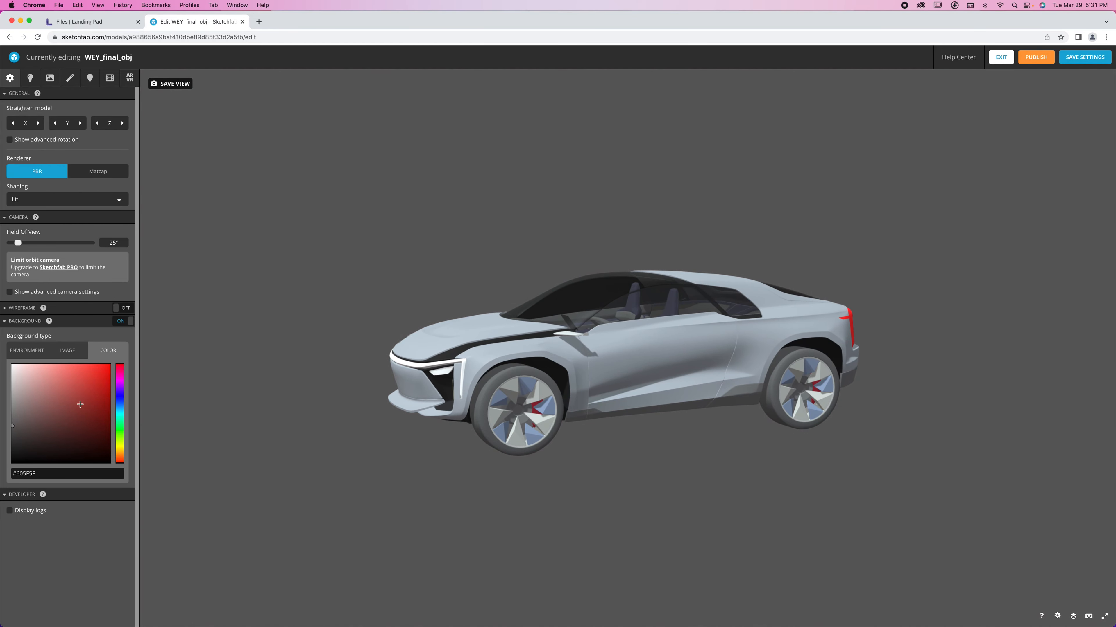
{"action": "left_click_drag", "start_coordinate": [402, 362], "coordinate": [448, 358]}
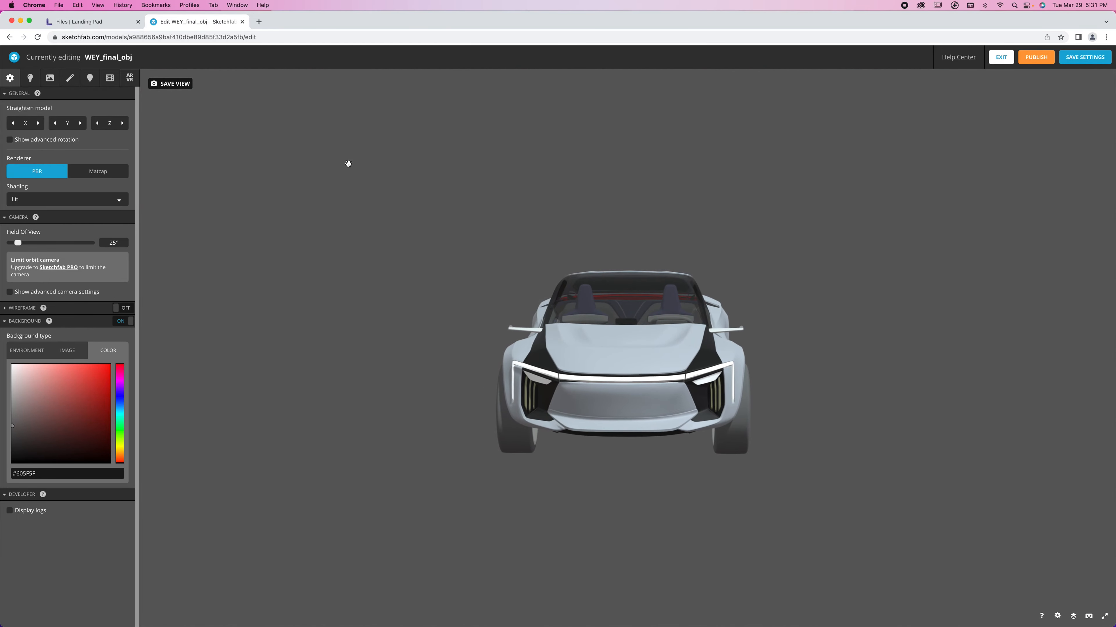
{"action": "left_click_drag", "start_coordinate": [896, 391], "coordinate": [729, 378]}
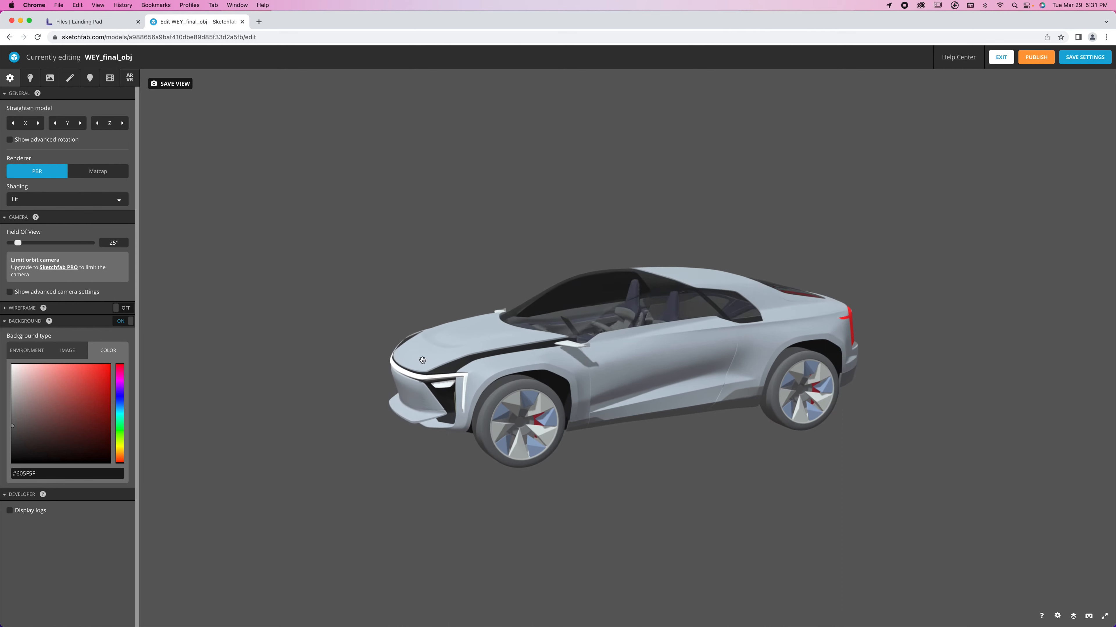
Step: Open the lighting settings and compare the car with the additional scene lights switched on and off
{"action": "mouse_move", "coordinate": [36, 93]}
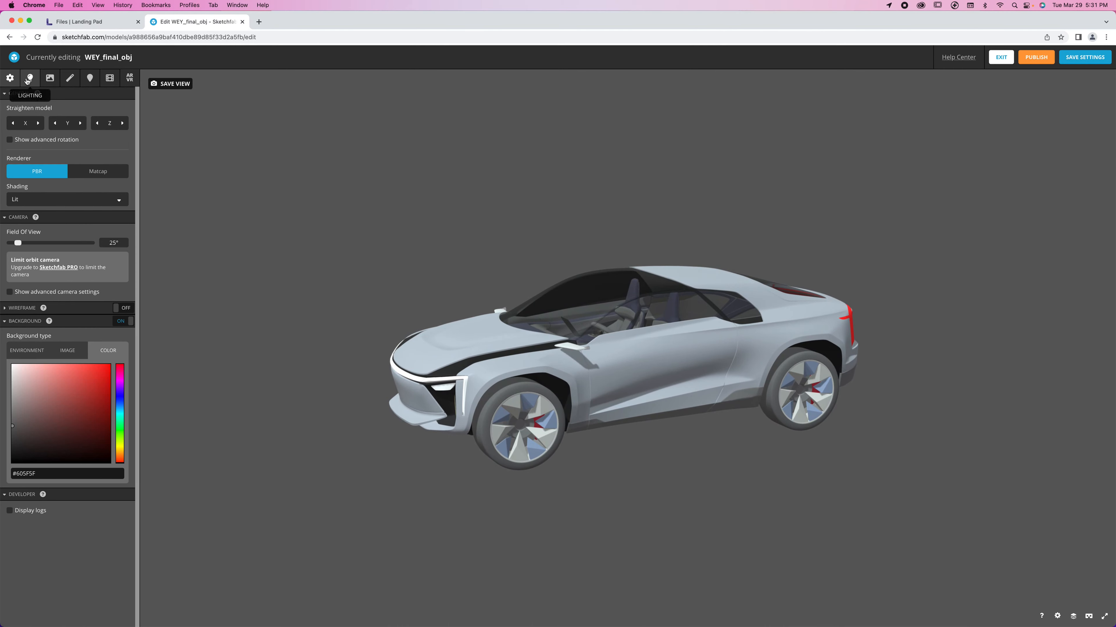
{"action": "left_click", "coordinate": [31, 79]}
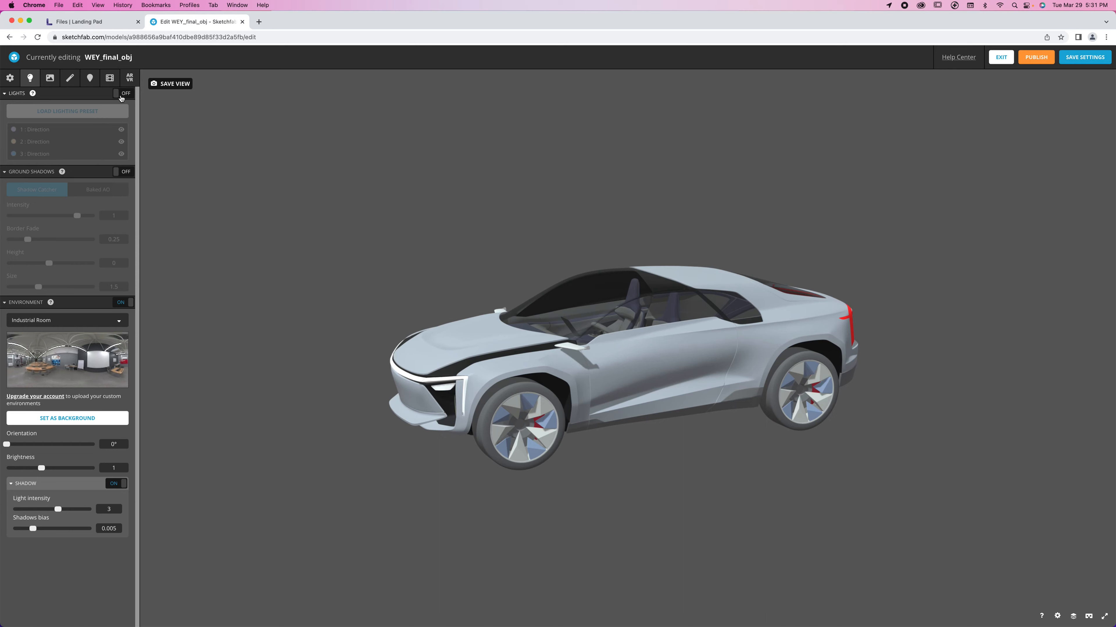
{"action": "left_click", "coordinate": [119, 93]}
{"action": "left_click_drag", "start_coordinate": [376, 249], "coordinate": [458, 244]}
{"action": "left_click_drag", "start_coordinate": [710, 272], "coordinate": [536, 281]}
{"action": "left_click", "coordinate": [124, 94]}
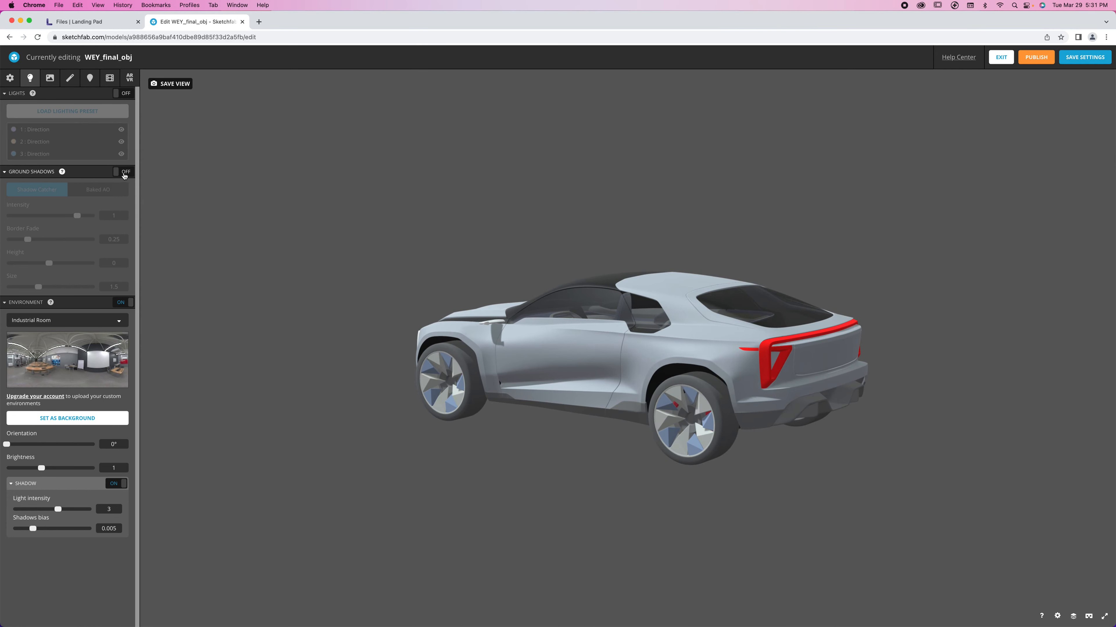
Step: Enable ground shadows with the Shadow Catcher option and inspect the shadow beneath the car from several angles
{"action": "left_click", "coordinate": [124, 173]}
{"action": "left_click_drag", "start_coordinate": [317, 204], "coordinate": [289, 207]}
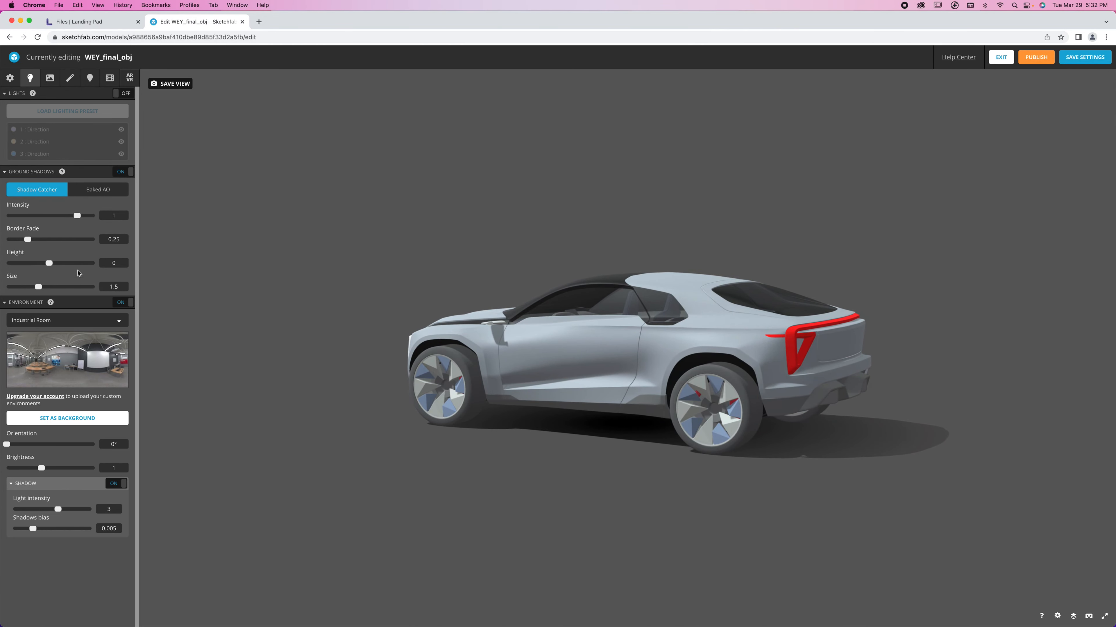
{"action": "left_click_drag", "start_coordinate": [433, 373], "coordinate": [495, 377]}
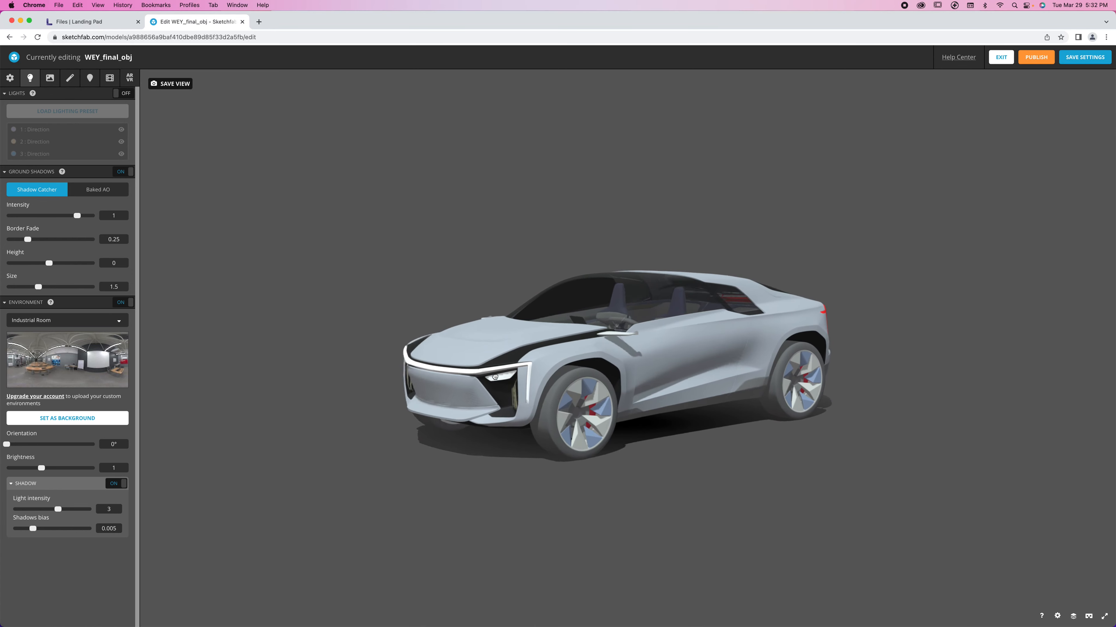
{"action": "left_click_drag", "start_coordinate": [572, 405], "coordinate": [541, 410]}
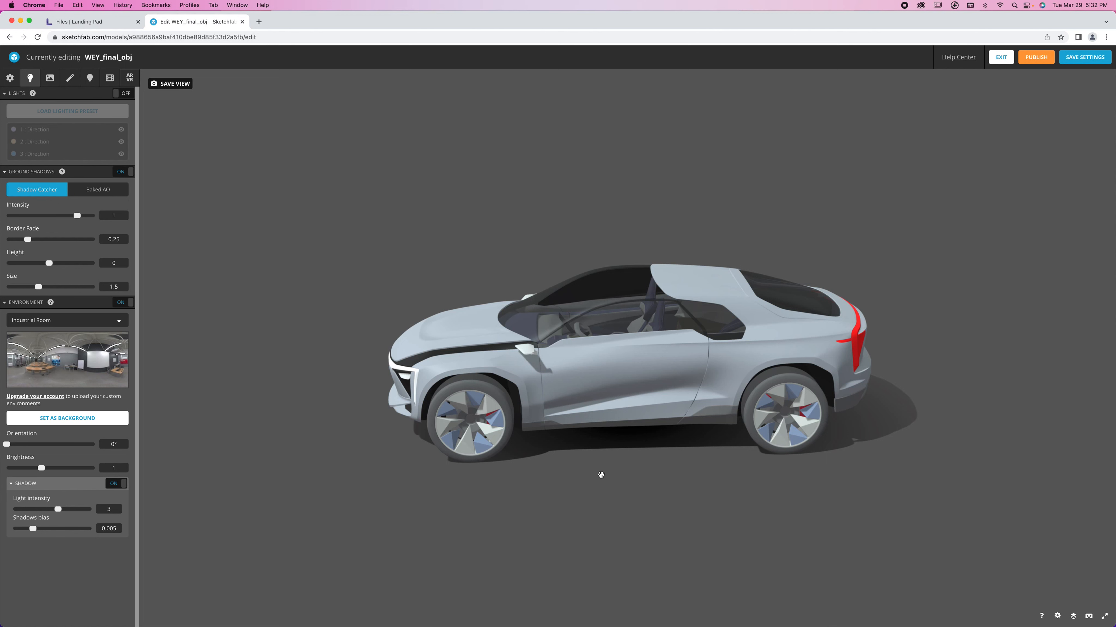
{"action": "mouse_move", "coordinate": [560, 465]}
{"action": "left_mouse_down"}
{"action": "mouse_move", "coordinate": [734, 434]}
{"action": "mouse_move", "coordinate": [725, 433]}
{"action": "mouse_move", "coordinate": [667, 441]}
{"action": "mouse_move", "coordinate": [755, 444]}
{"action": "mouse_move", "coordinate": [690, 421]}
{"action": "mouse_move", "coordinate": [707, 434]}
{"action": "mouse_move", "coordinate": [598, 429]}
{"action": "mouse_move", "coordinate": [696, 430]}
{"action": "left_mouse_up"}
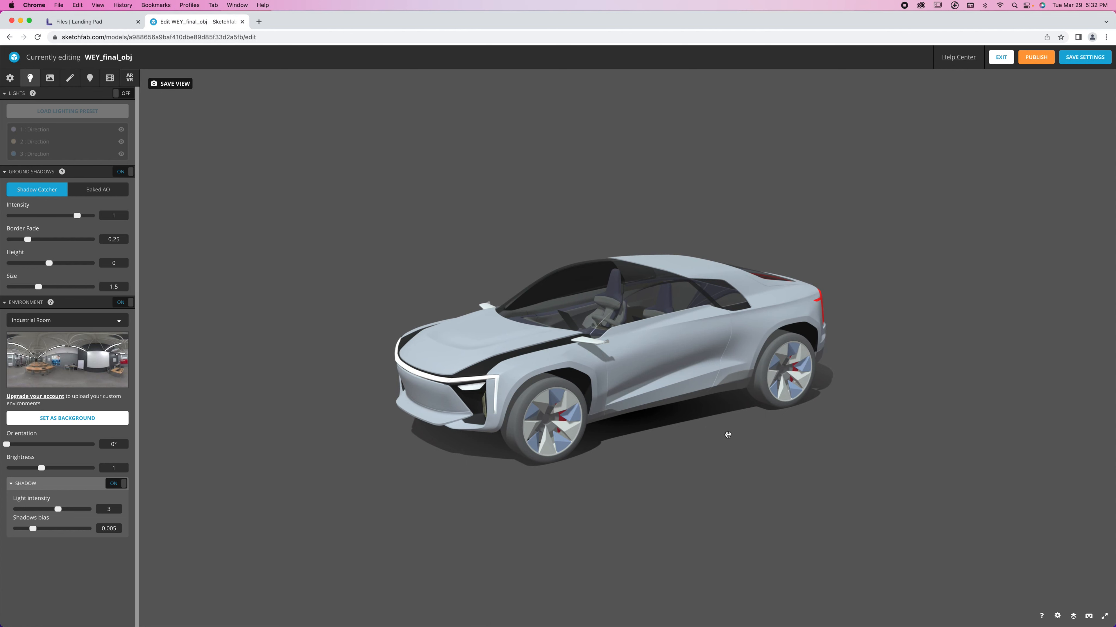
{"action": "mouse_move", "coordinate": [735, 435]}
{"action": "left_mouse_down"}
{"action": "mouse_move", "coordinate": [659, 440]}
{"action": "mouse_move", "coordinate": [615, 383]}
{"action": "mouse_move", "coordinate": [661, 428]}
{"action": "mouse_move", "coordinate": [650, 360]}
{"action": "mouse_move", "coordinate": [623, 325]}
{"action": "mouse_move", "coordinate": [662, 412]}
{"action": "left_mouse_up"}
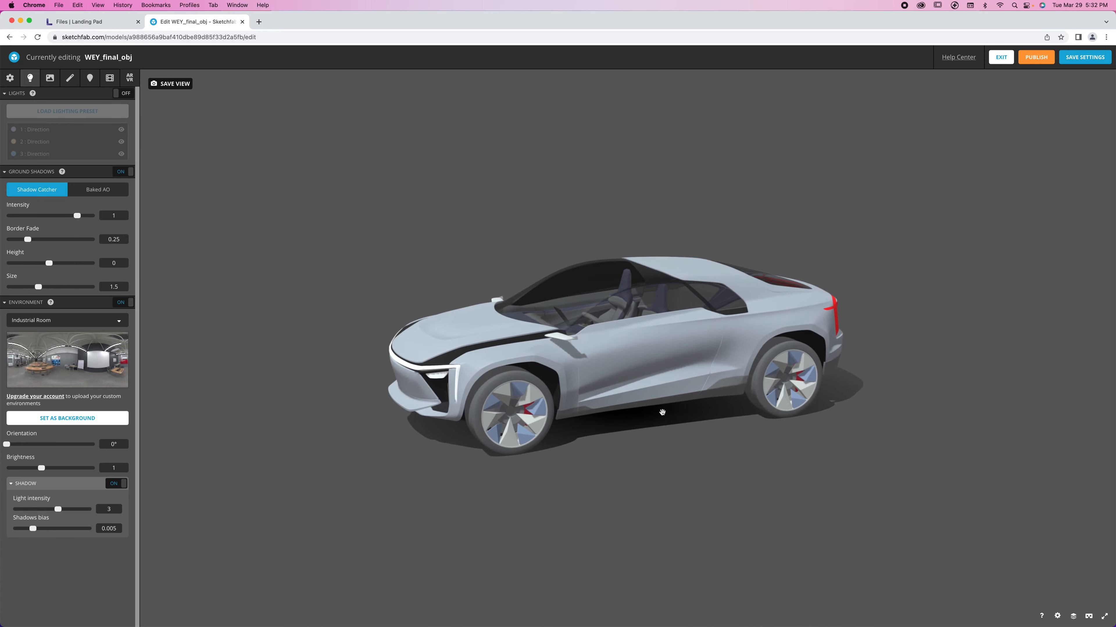
{"action": "mouse_move", "coordinate": [662, 371]}
{"action": "left_mouse_down"}
{"action": "mouse_move", "coordinate": [568, 420]}
{"action": "mouse_move", "coordinate": [665, 347]}
{"action": "mouse_move", "coordinate": [693, 364]}
{"action": "left_mouse_up"}
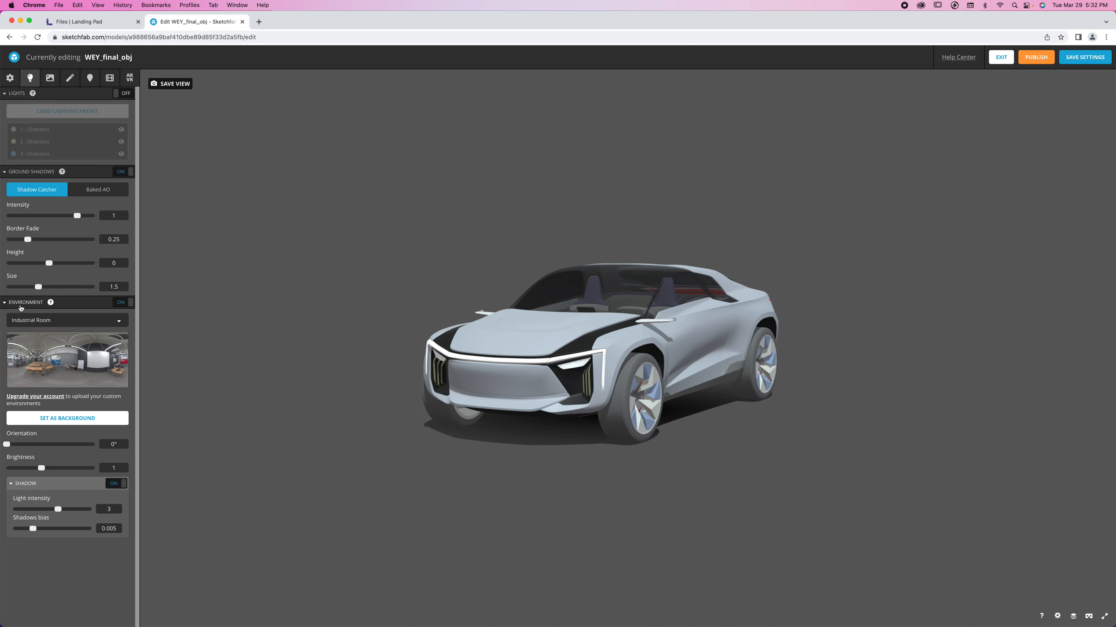
Step: Browse the available lighting environments and try Studio on the car
{"action": "left_click", "coordinate": [59, 322]}
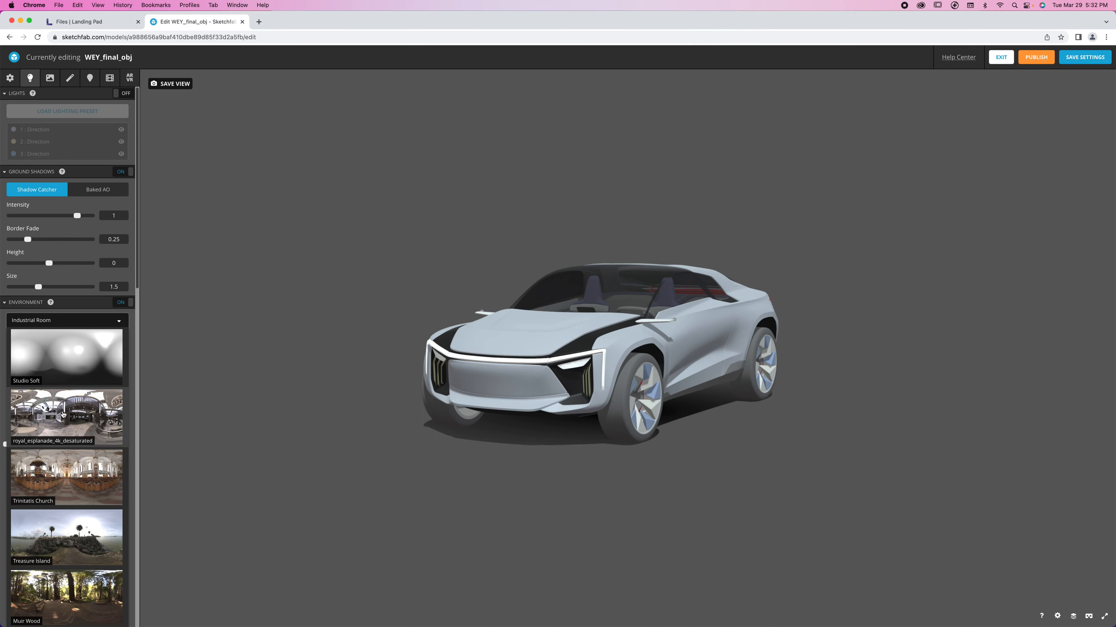
{"action": "scroll", "coordinate": [63, 414], "scroll_direction": "down", "scroll_amount": 10}
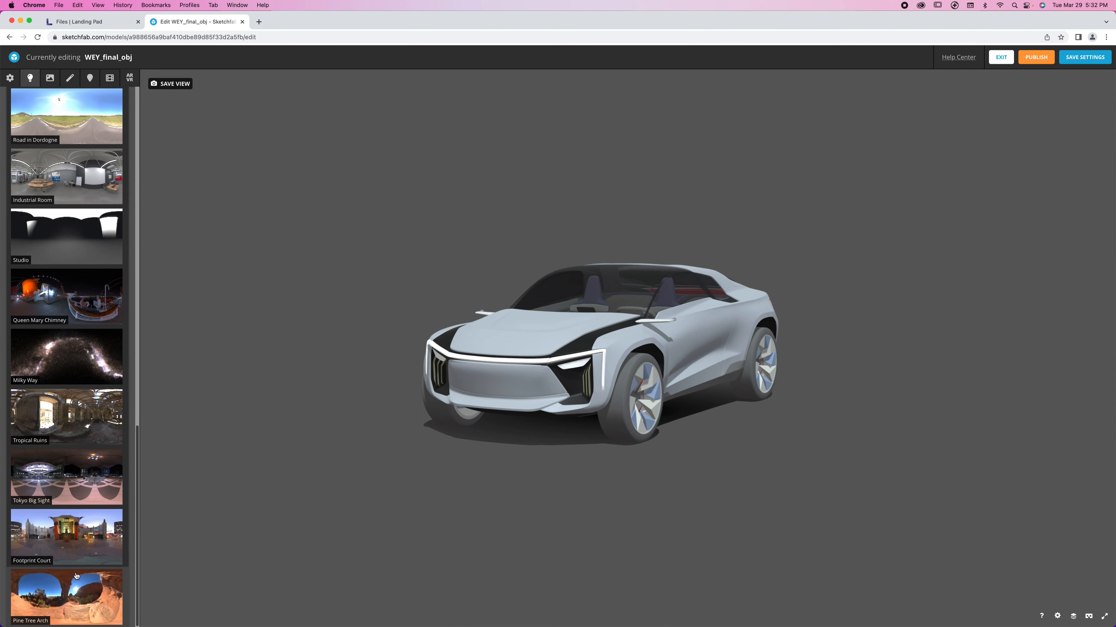
{"action": "scroll", "coordinate": [75, 576], "scroll_direction": "up", "scroll_amount": 6}
{"action": "scroll", "coordinate": [68, 539], "scroll_direction": "up", "scroll_amount": 1}
{"action": "left_click", "coordinate": [68, 539]}
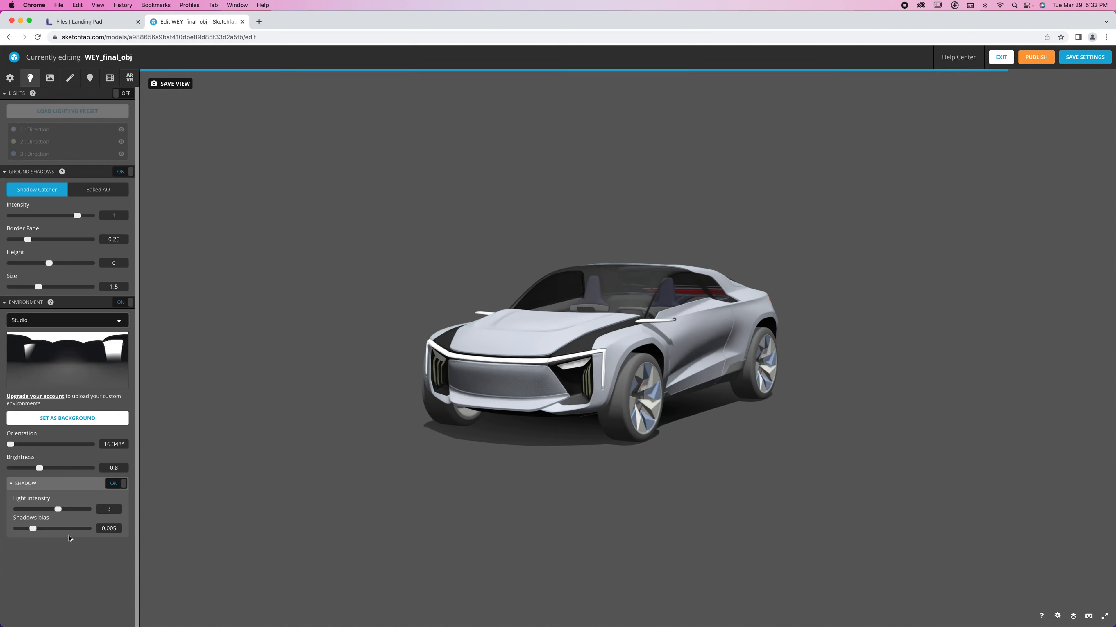
Step: Try the Muir Wood and Glazed Patio by Restaurant environments as the car's lighting
{"action": "left_click", "coordinate": [68, 320]}
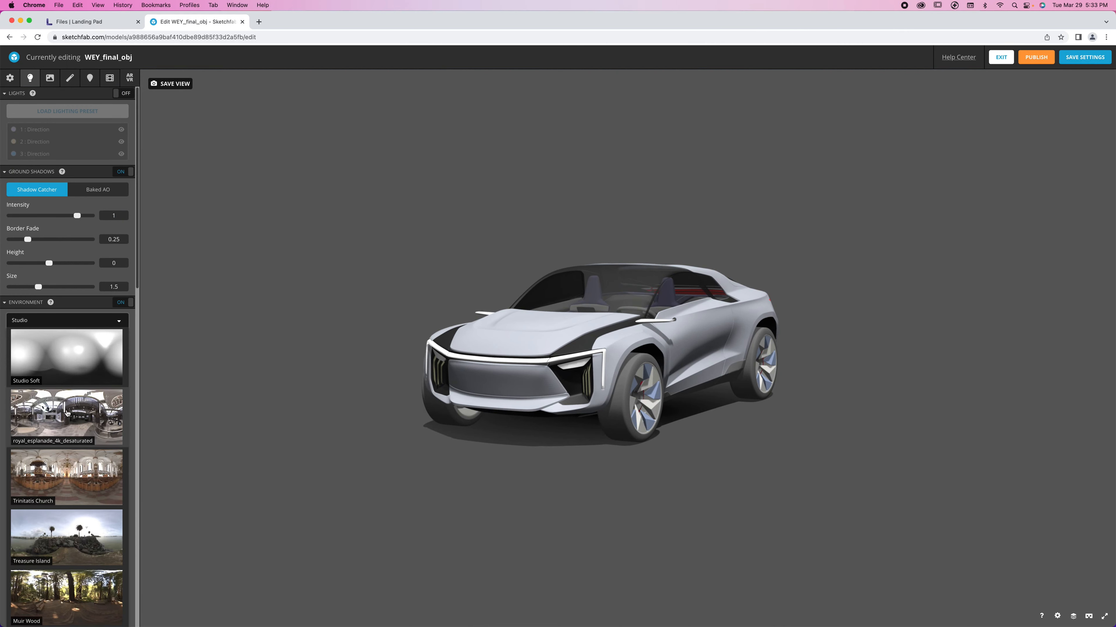
{"action": "left_click", "coordinate": [70, 589]}
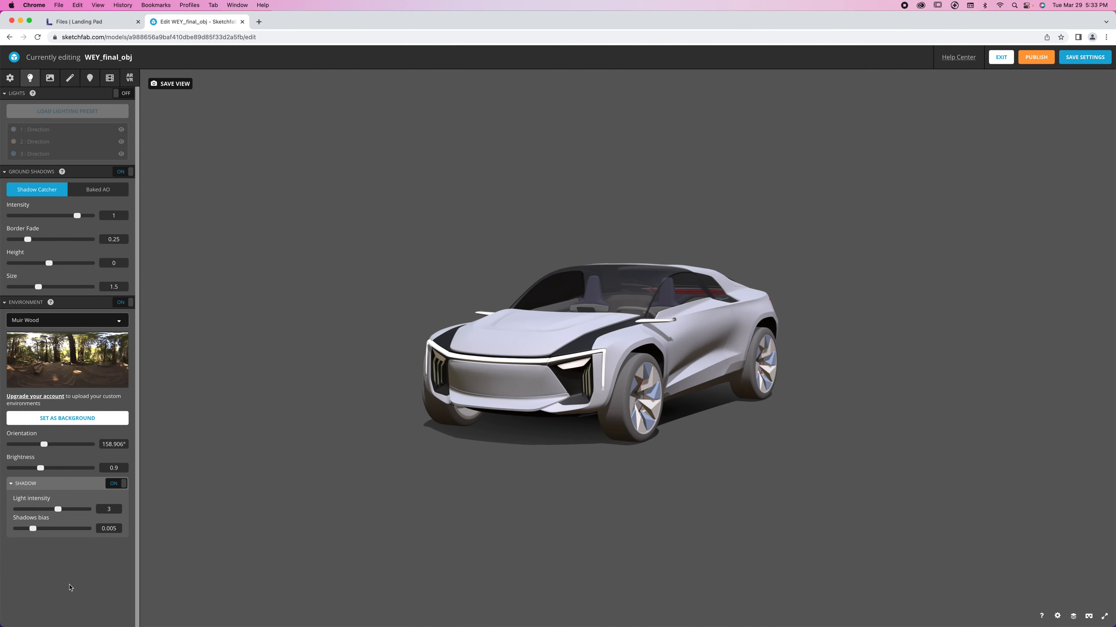
{"action": "left_click_drag", "start_coordinate": [498, 397], "coordinate": [387, 398]}
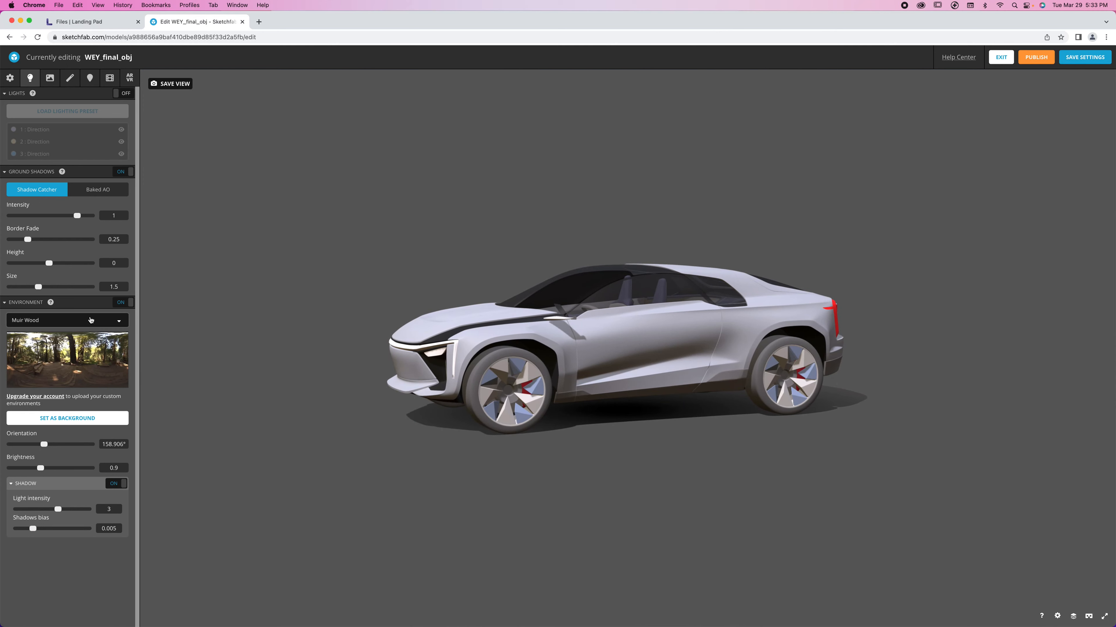
{"action": "left_click", "coordinate": [68, 320]}
{"action": "scroll", "coordinate": [80, 464], "scroll_direction": "down", "scroll_amount": 10}
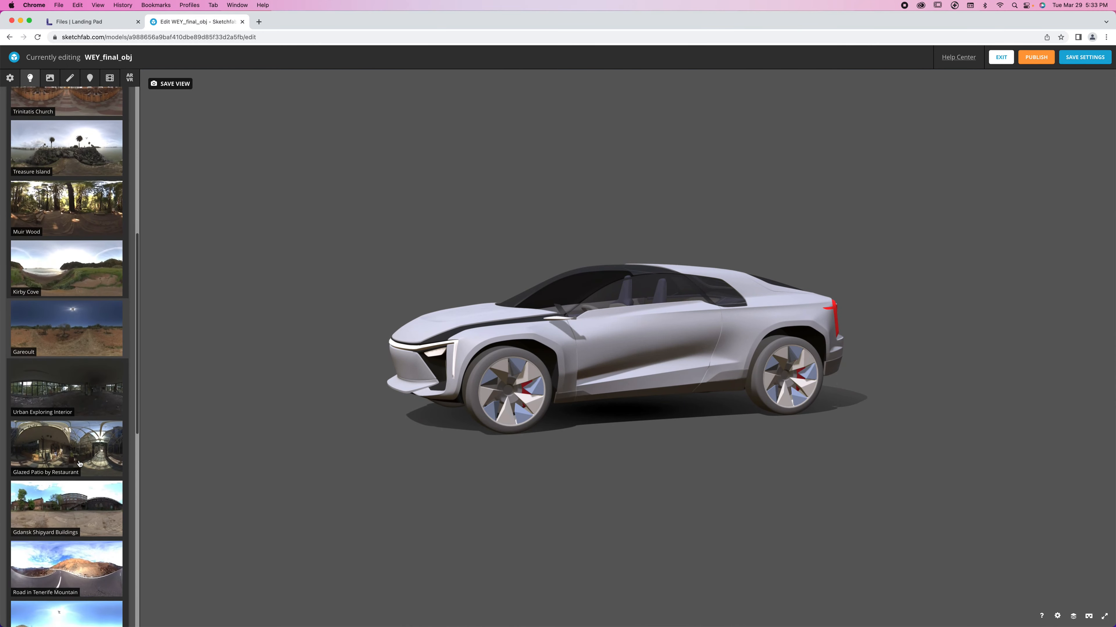
{"action": "left_click", "coordinate": [76, 378]}
{"action": "left_click_drag", "start_coordinate": [527, 411], "coordinate": [496, 420]}
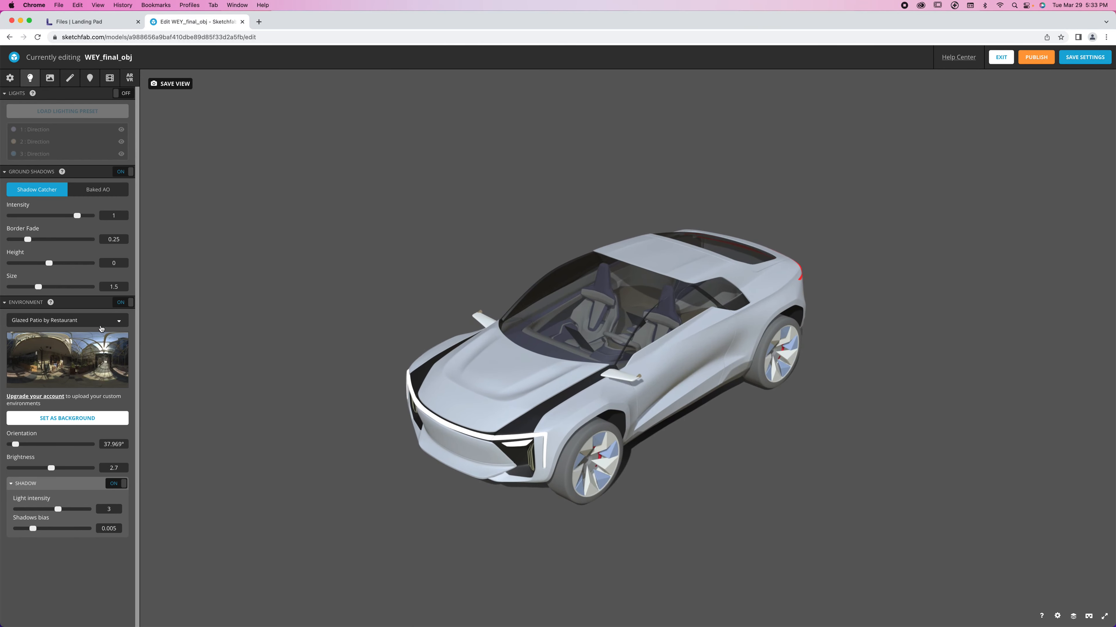
Step: Light the car with the Studio environment and rotate the environment's orientation to about 6°
{"action": "left_click", "coordinate": [101, 325]}
{"action": "scroll", "coordinate": [95, 437], "scroll_direction": "down", "scroll_amount": 15}
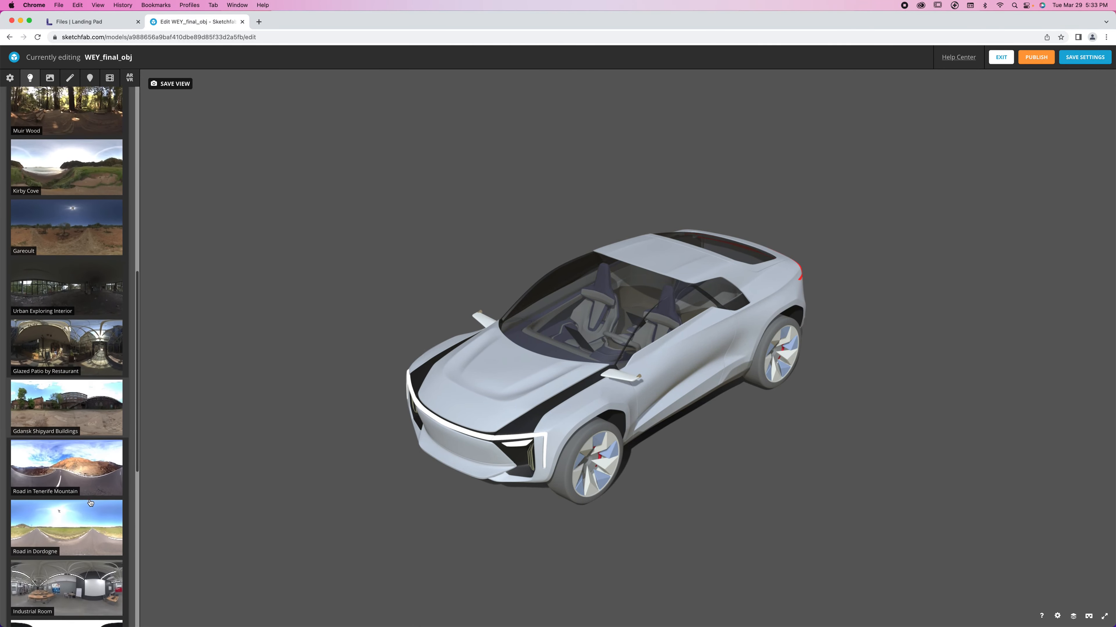
{"action": "scroll", "coordinate": [90, 503], "scroll_direction": "down", "scroll_amount": 3}
{"action": "left_click", "coordinate": [68, 442]}
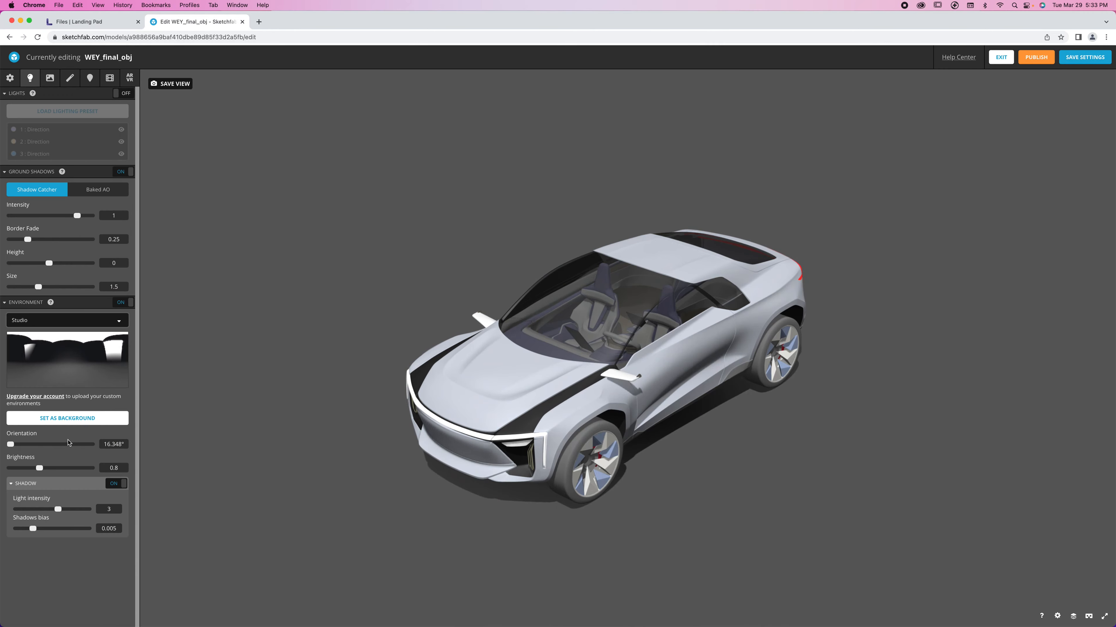
{"action": "left_click_drag", "start_coordinate": [566, 525], "coordinate": [536, 506]}
{"action": "left_click_drag", "start_coordinate": [633, 449], "coordinate": [676, 457]}
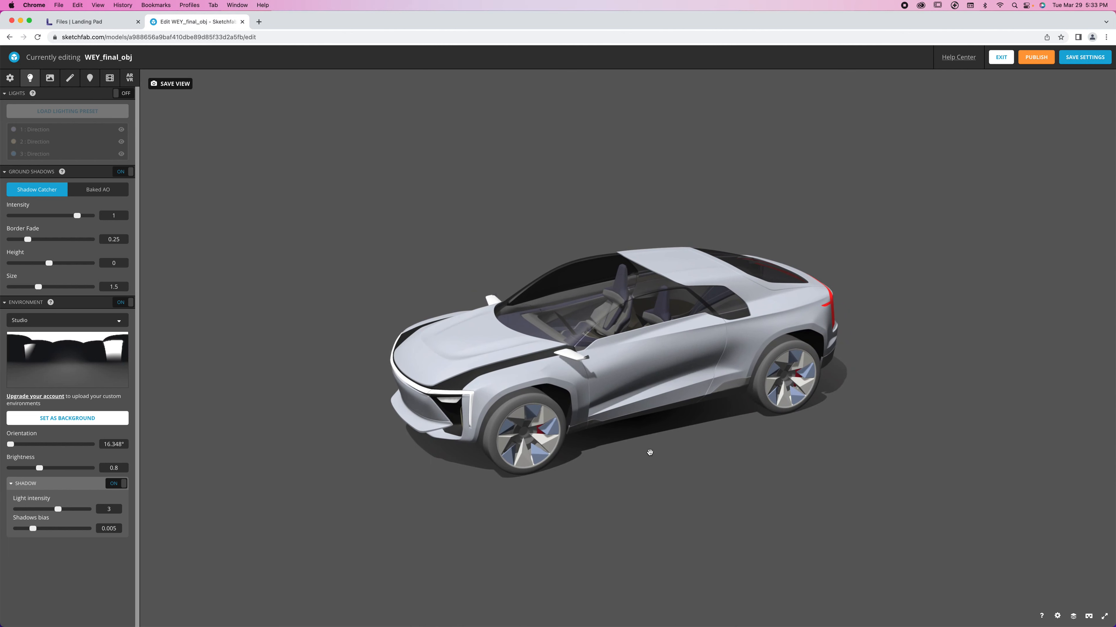
{"action": "left_click_drag", "start_coordinate": [612, 471], "coordinate": [423, 449], "text": "alt"}
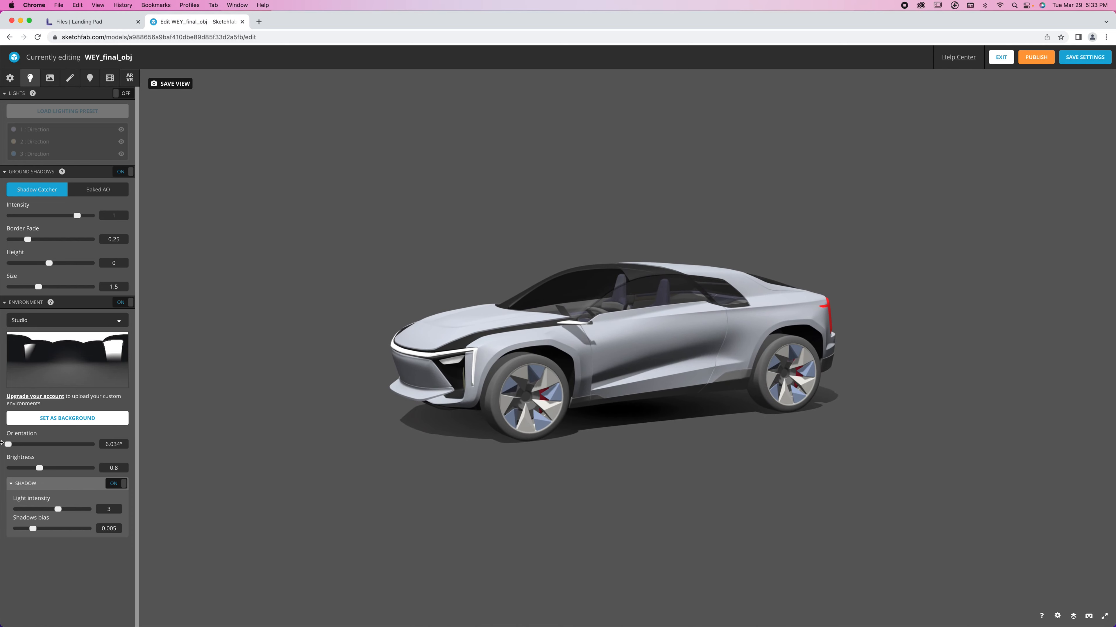
Step: Open the material settings and select the car body's material, Reflective5B606A, from the hood
{"action": "left_click", "coordinate": [50, 78]}
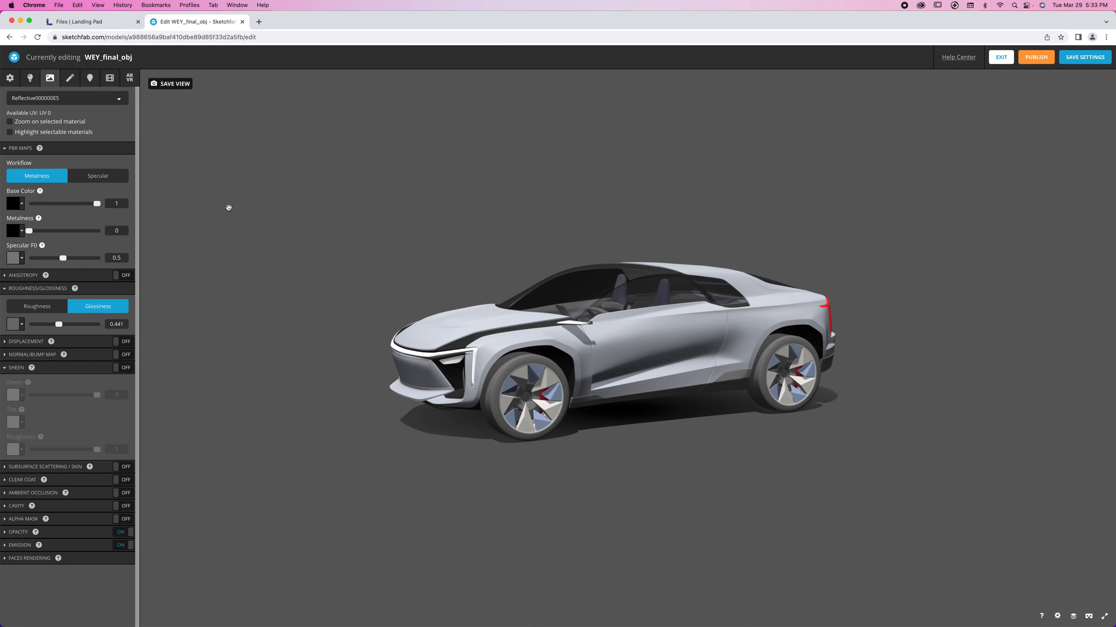
{"action": "left_click_drag", "start_coordinate": [469, 290], "coordinate": [470, 305]}
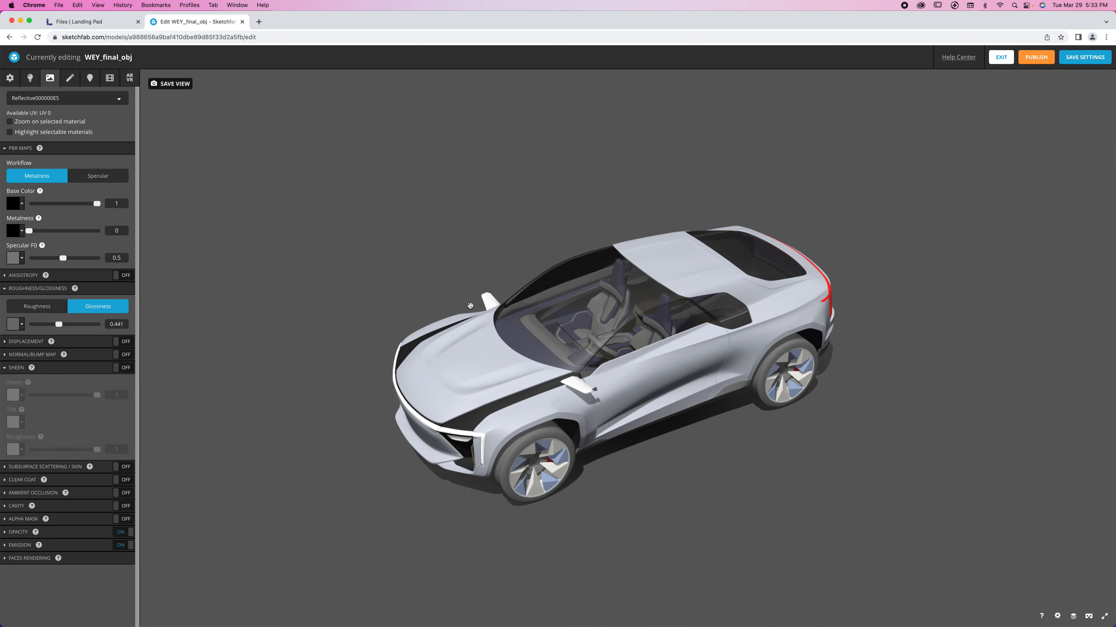
{"action": "left_click_drag", "start_coordinate": [553, 397], "coordinate": [580, 408]}
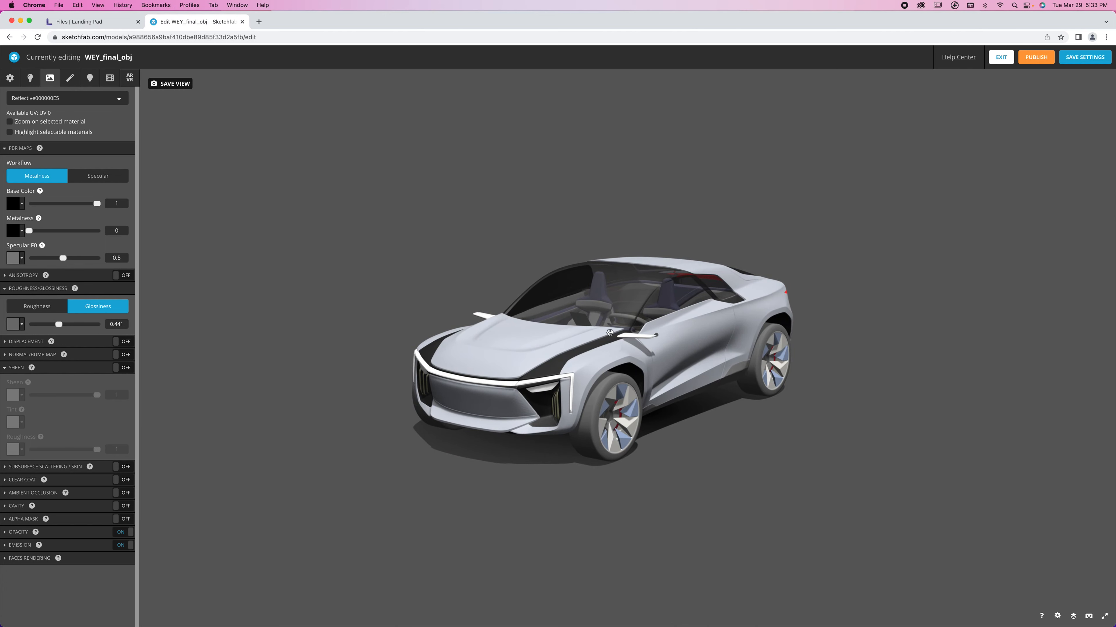
{"action": "left_click_drag", "start_coordinate": [503, 349], "coordinate": [469, 380]}
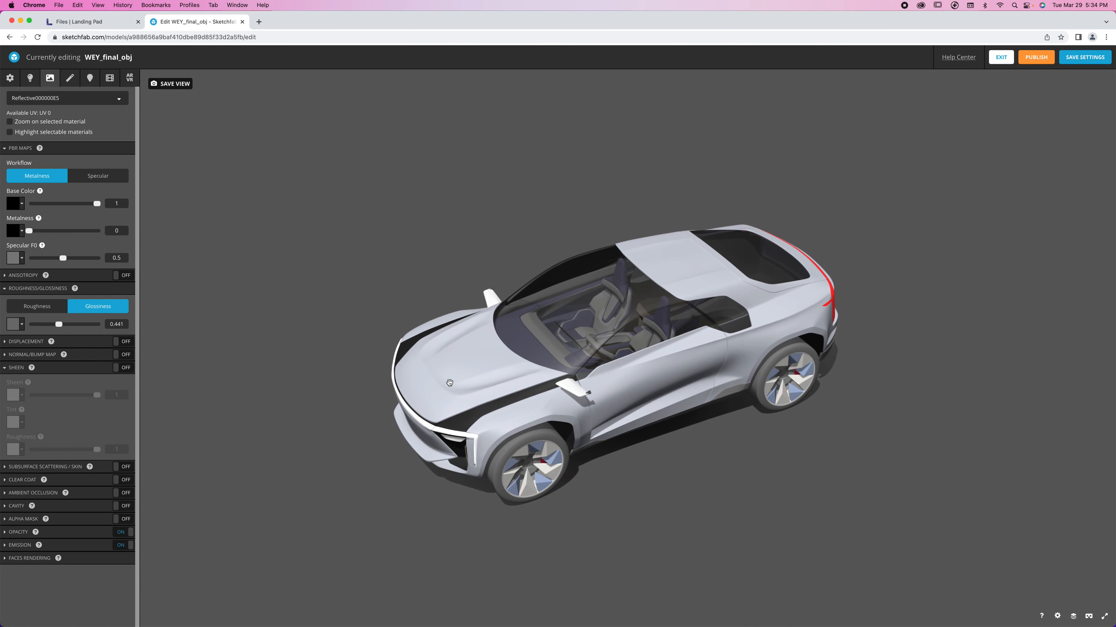
{"action": "left_click", "coordinate": [450, 382]}
{"action": "left_click", "coordinate": [443, 343]}
{"action": "left_click", "coordinate": [454, 369]}
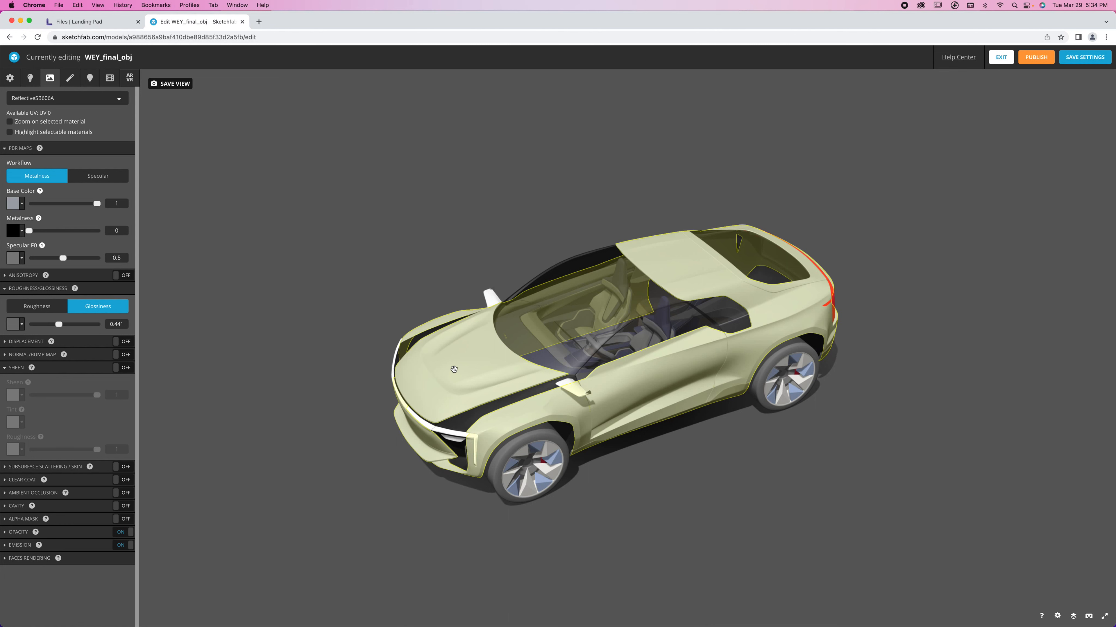
{"action": "left_click", "coordinate": [454, 369]}
Step: Change the body material's base colour to a deep saturated blue and set its metalness to 0.559
{"action": "left_click", "coordinate": [20, 204]}
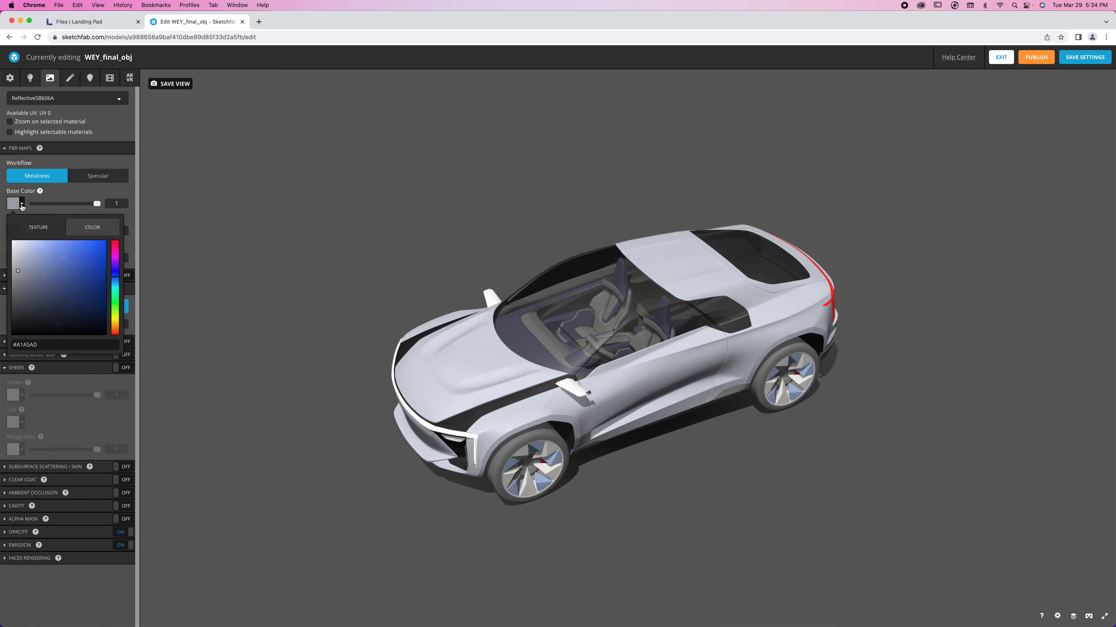
{"action": "left_click_drag", "start_coordinate": [76, 267], "coordinate": [68, 280]}
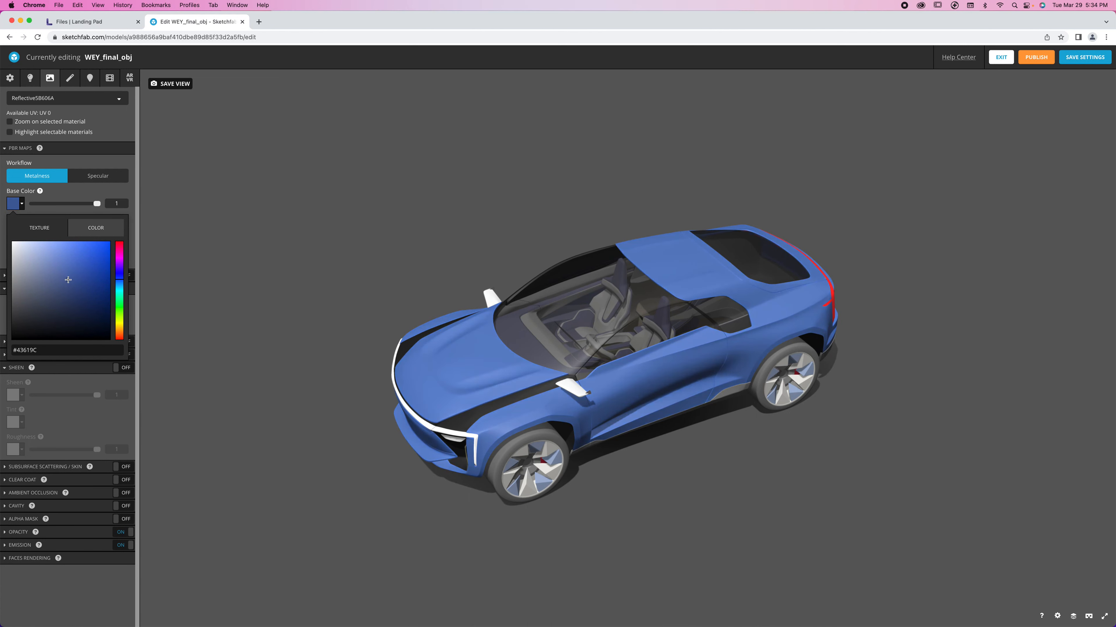
{"action": "left_click", "coordinate": [91, 270]}
{"action": "left_click", "coordinate": [70, 195]}
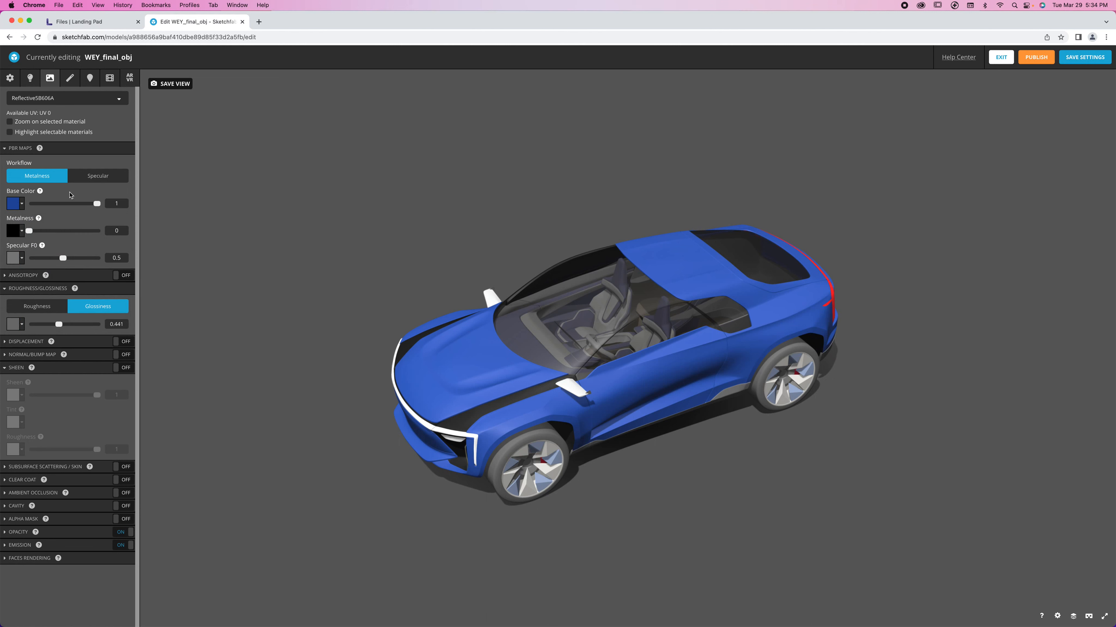
{"action": "mouse_move", "coordinate": [30, 233]}
{"action": "left_mouse_down"}
{"action": "mouse_move", "coordinate": [85, 232]}
{"action": "mouse_move", "coordinate": [47, 233]}
{"action": "mouse_move", "coordinate": [69, 232]}
{"action": "left_mouse_up"}
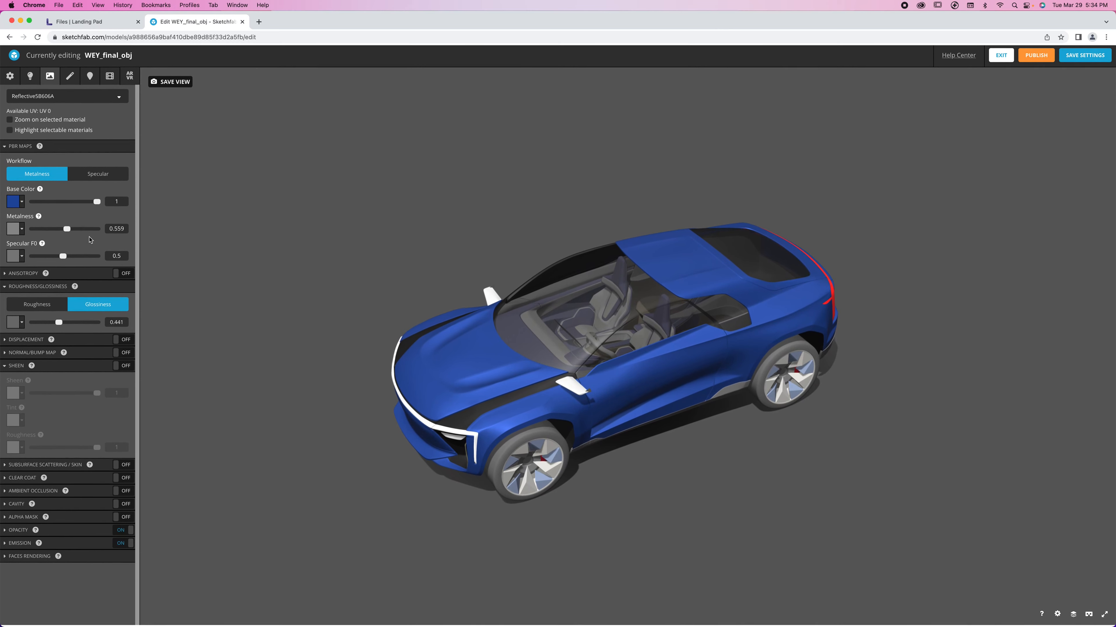
Step: Try the Specular workflow on the blue body material, inspect the car, and return to the Metalness workflow
{"action": "left_click", "coordinate": [98, 176]}
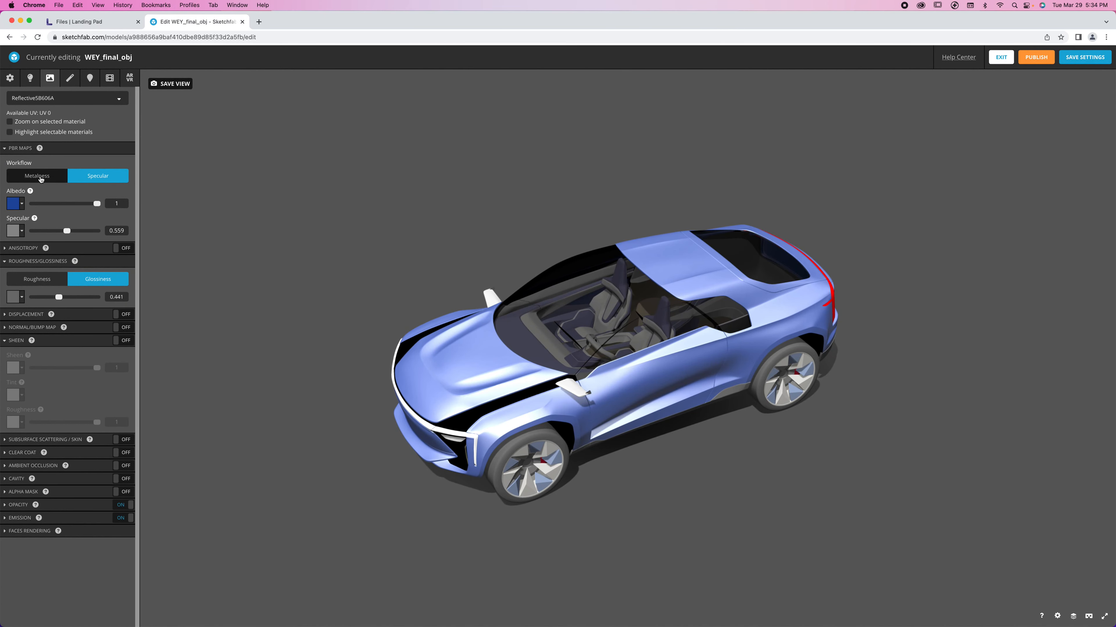
{"action": "left_click_drag", "start_coordinate": [471, 327], "coordinate": [474, 312]}
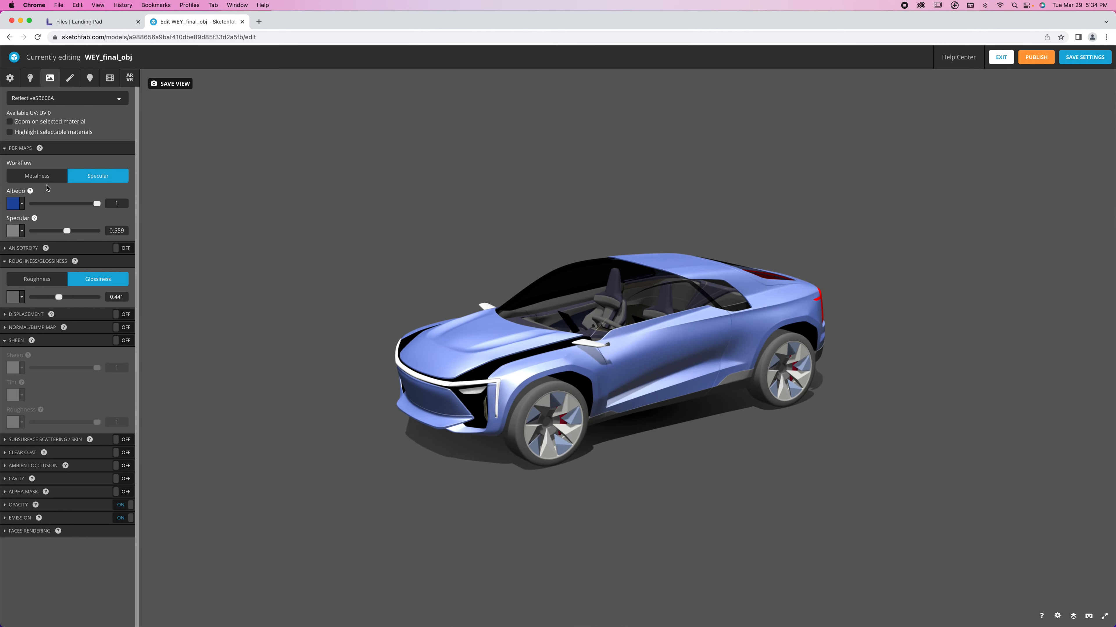
{"action": "left_click", "coordinate": [38, 176]}
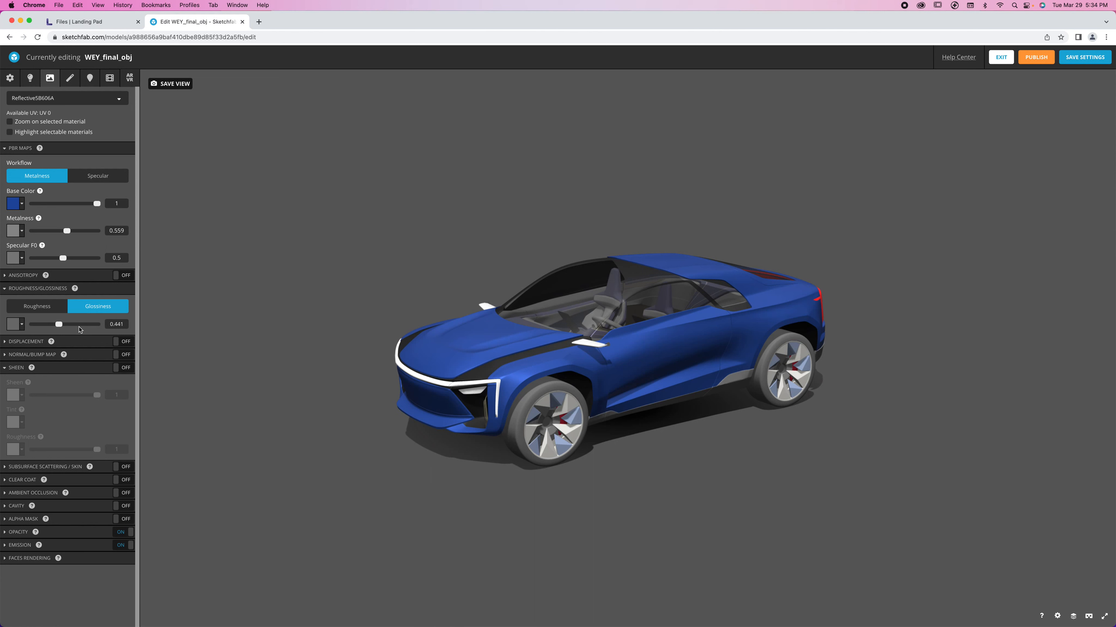
Step: Set the body material's glossiness to 0.547 and expand its displacement settings
{"action": "mouse_move", "coordinate": [67, 326]}
{"action": "left_mouse_down"}
{"action": "mouse_move", "coordinate": [82, 327]}
{"action": "mouse_move", "coordinate": [68, 328]}
{"action": "left_mouse_up"}
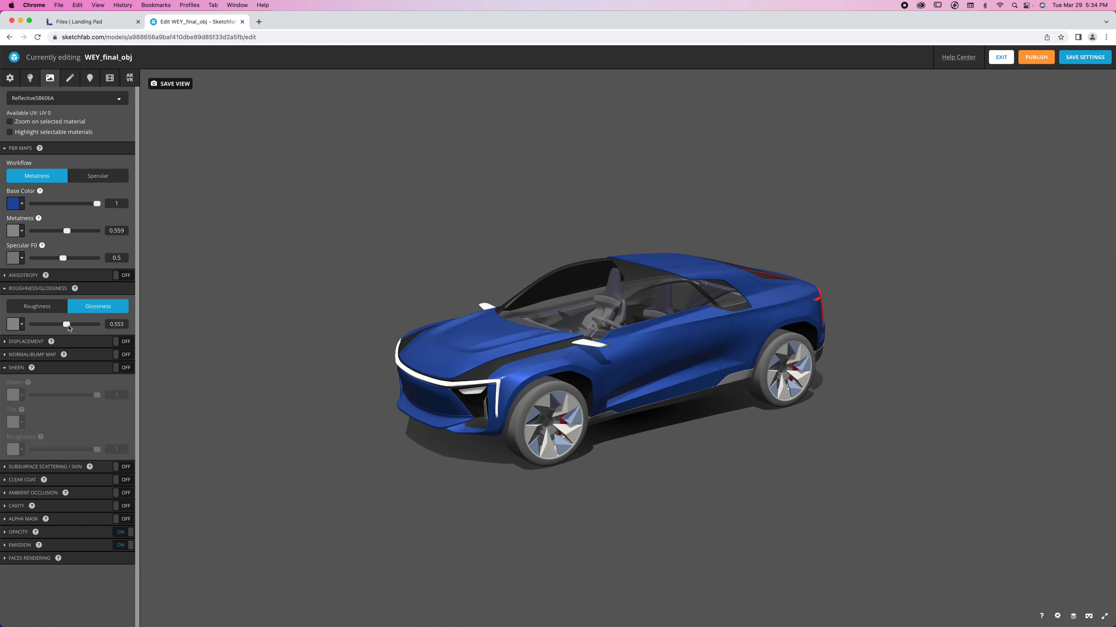
{"action": "left_click", "coordinate": [10, 343]}
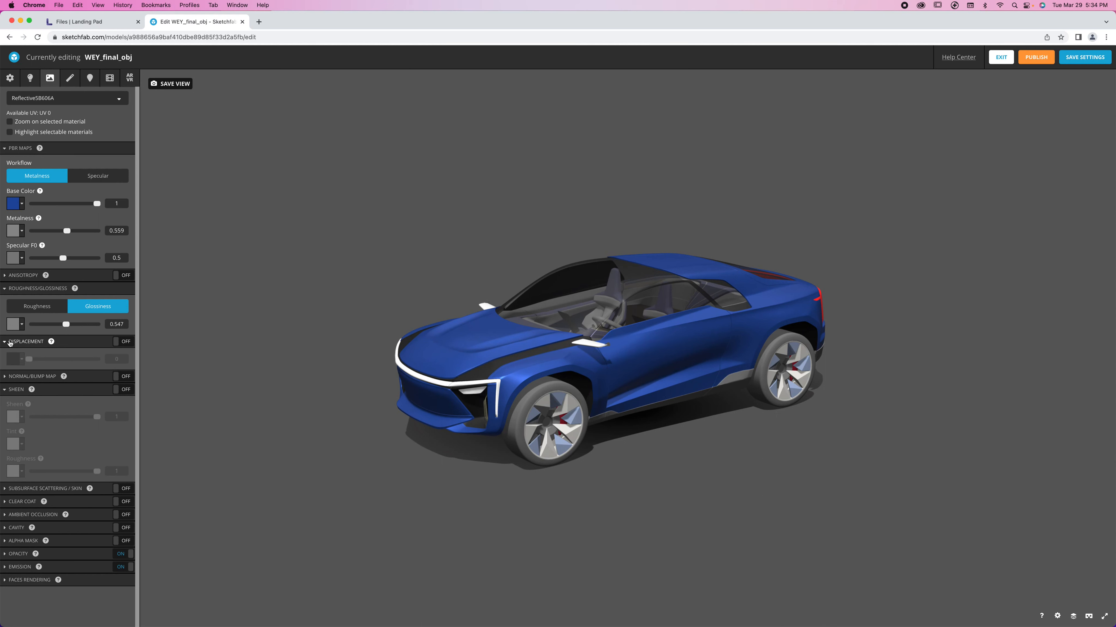
Step: Expand the body material's normal/bump map settings, and try sheen on the blue paint before turning it back off
{"action": "left_click", "coordinate": [31, 377]}
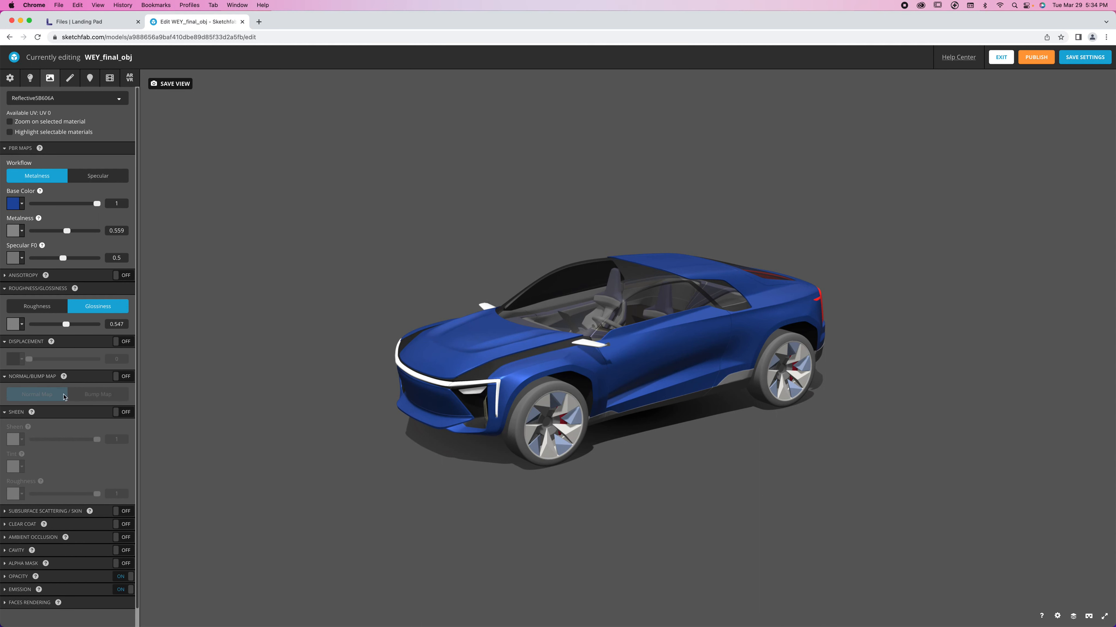
{"action": "scroll", "coordinate": [66, 408], "scroll_direction": "down", "scroll_amount": 1}
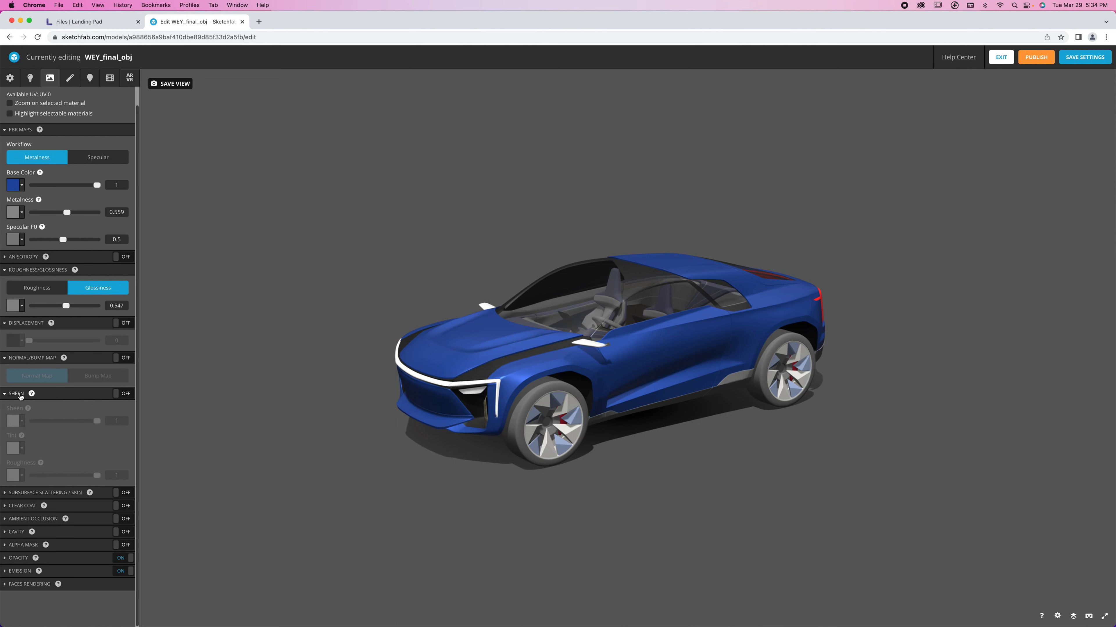
{"action": "left_click", "coordinate": [125, 392]}
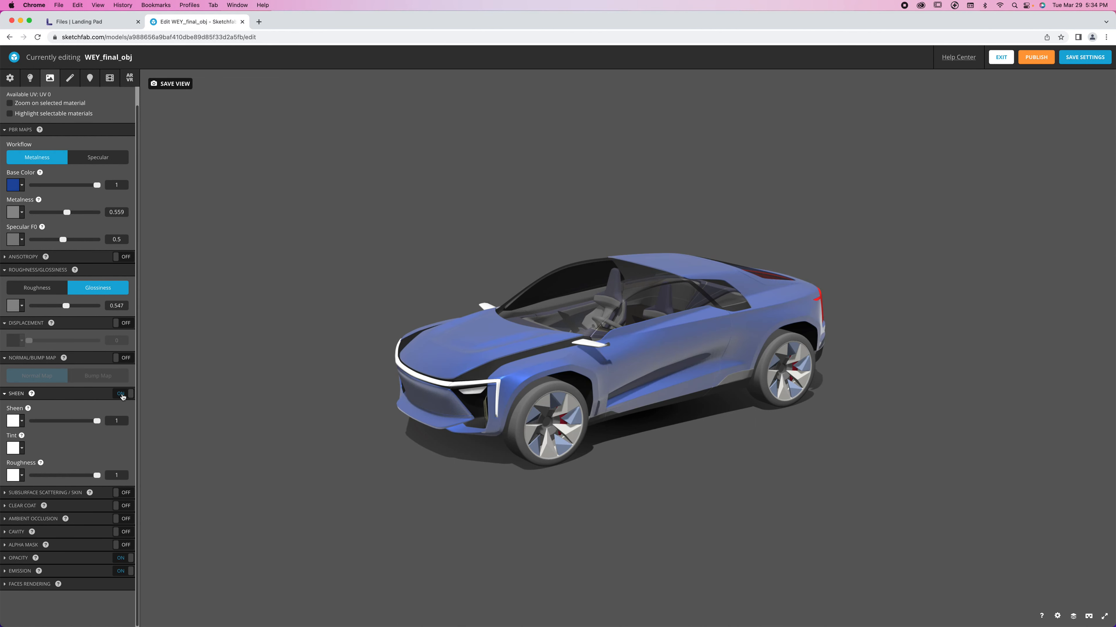
{"action": "left_click", "coordinate": [123, 395]}
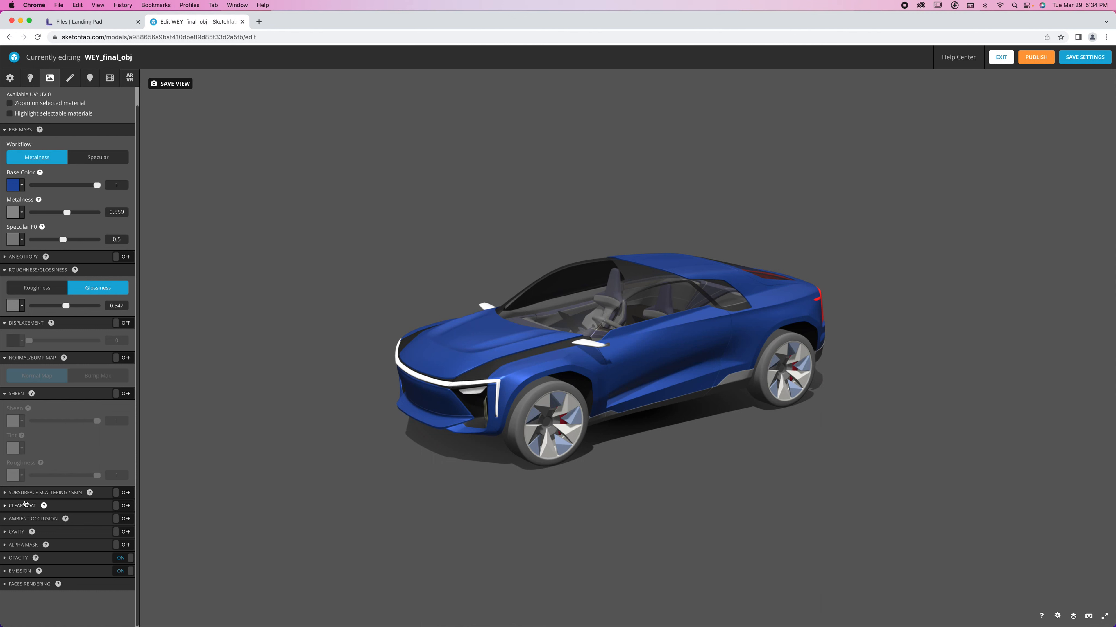
Step: Enable clear coat on the blue body material, comparing the car with and without it and from several angles
{"action": "left_click", "coordinate": [10, 506]}
{"action": "scroll", "coordinate": [133, 308], "scroll_direction": "down", "scroll_amount": 5}
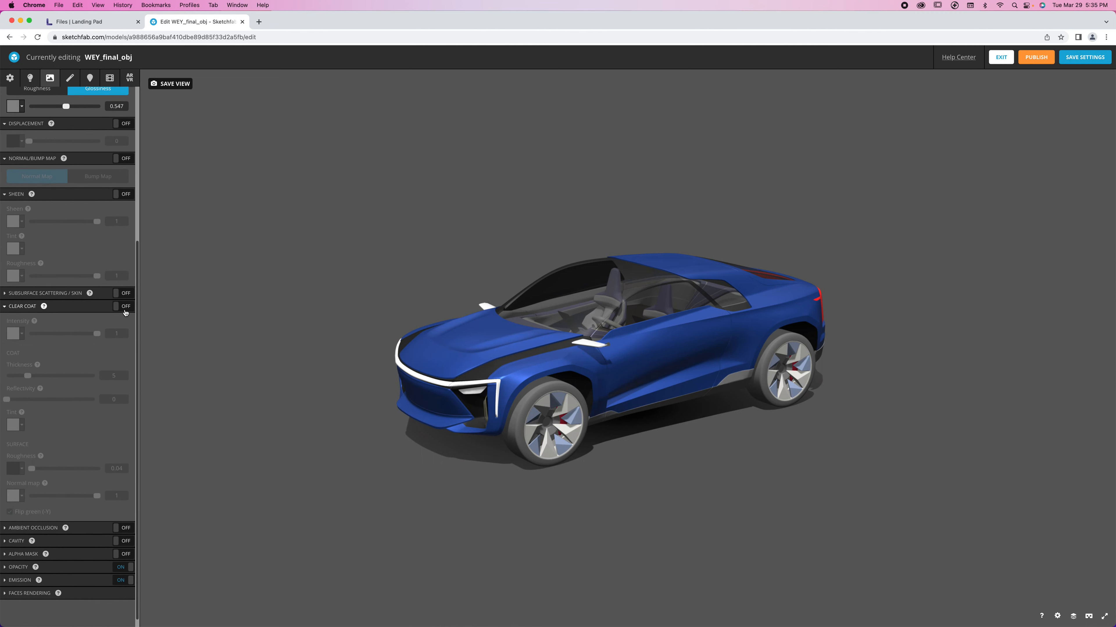
{"action": "left_click", "coordinate": [125, 308]}
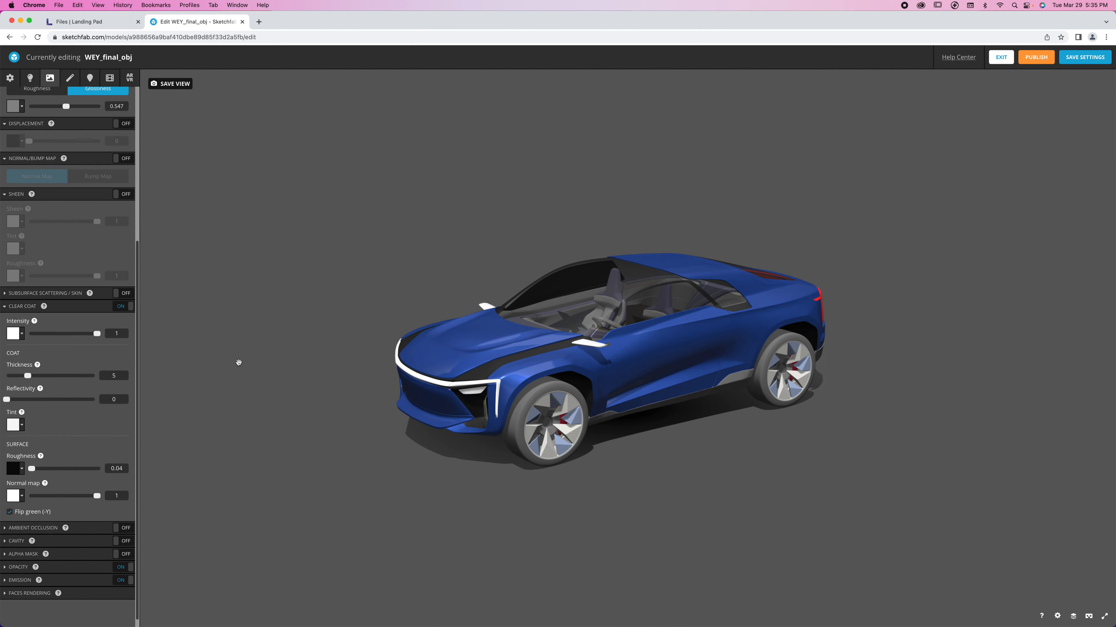
{"action": "left_click", "coordinate": [124, 309]}
{"action": "left_click", "coordinate": [123, 307]}
{"action": "left_click_drag", "start_coordinate": [448, 316], "coordinate": [673, 358]}
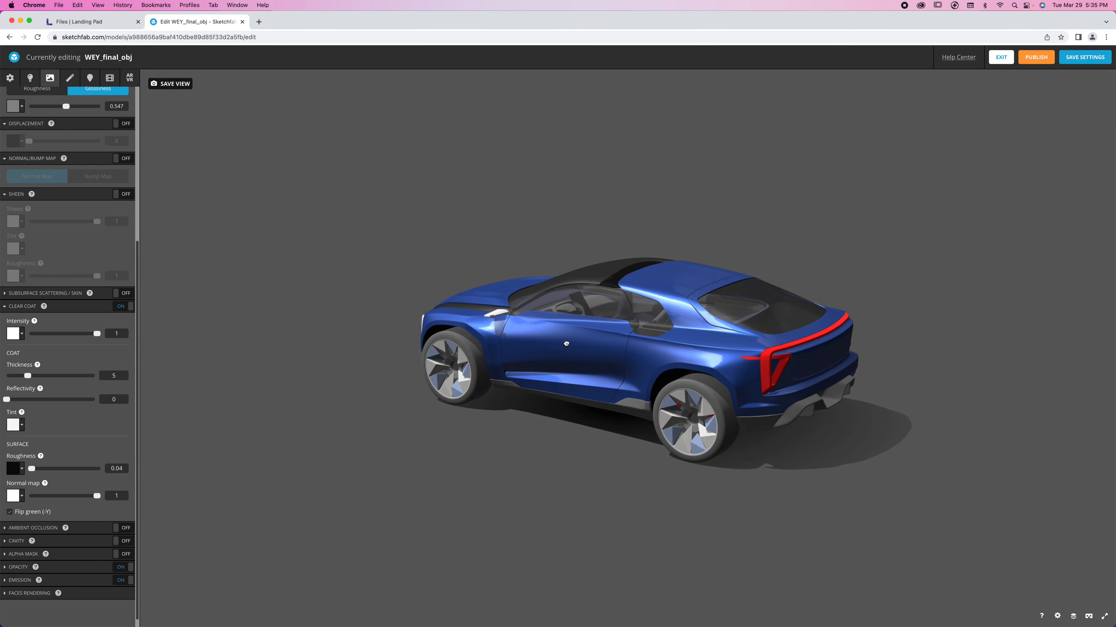
{"action": "left_click_drag", "start_coordinate": [566, 344], "coordinate": [606, 343]}
Step: Collapse the clear coat settings and expand the body material's ambient occlusion and emission settings
{"action": "left_click", "coordinate": [24, 306]}
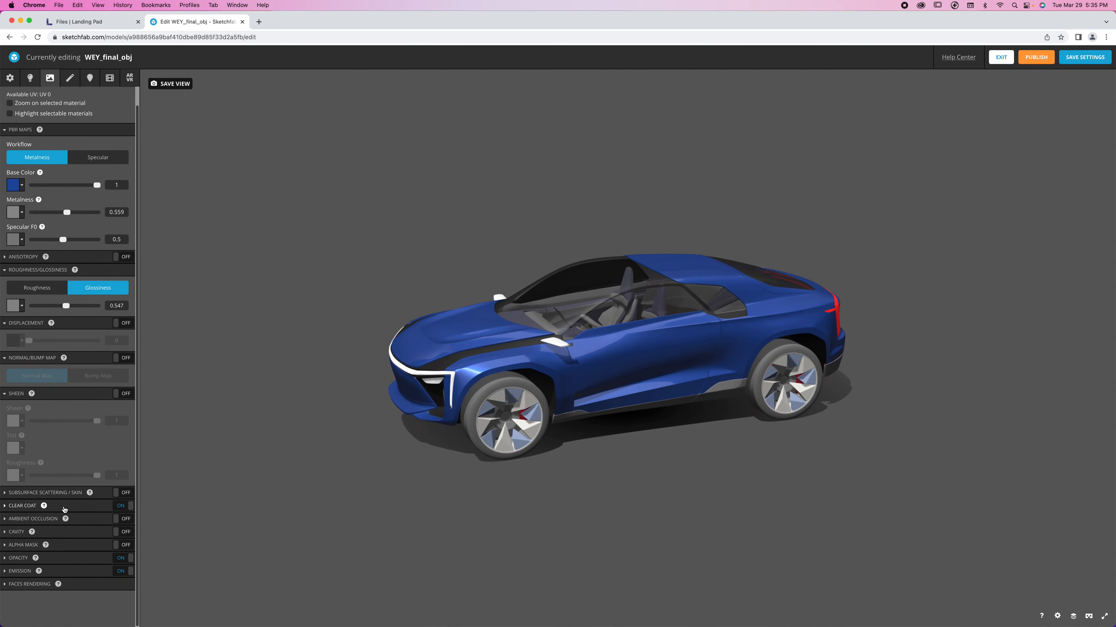
{"action": "left_click", "coordinate": [21, 520]}
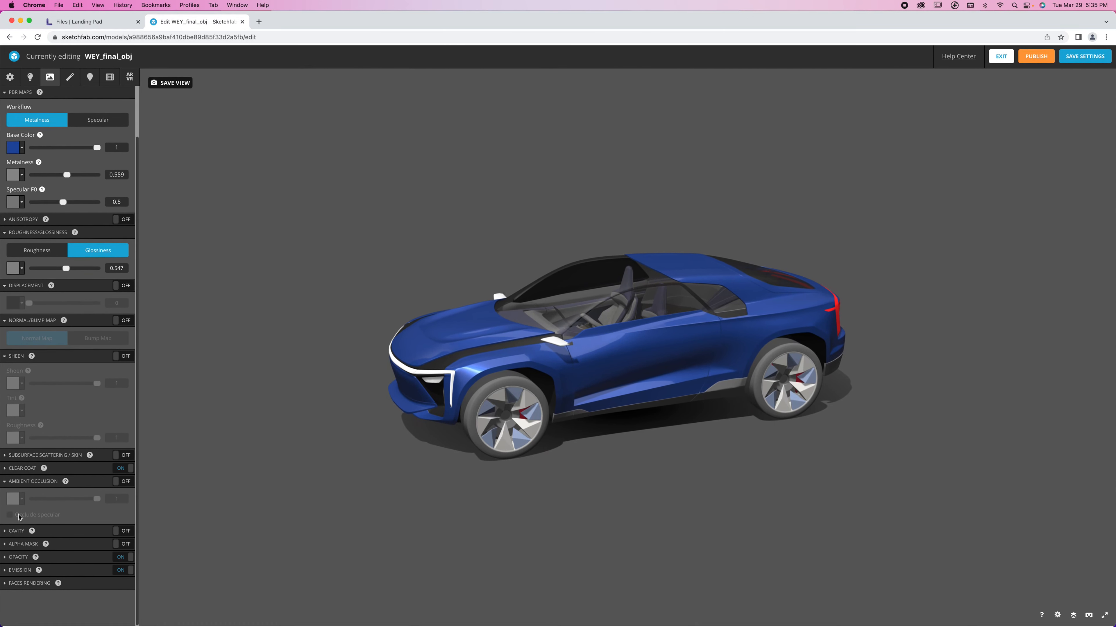
{"action": "left_click", "coordinate": [16, 571]}
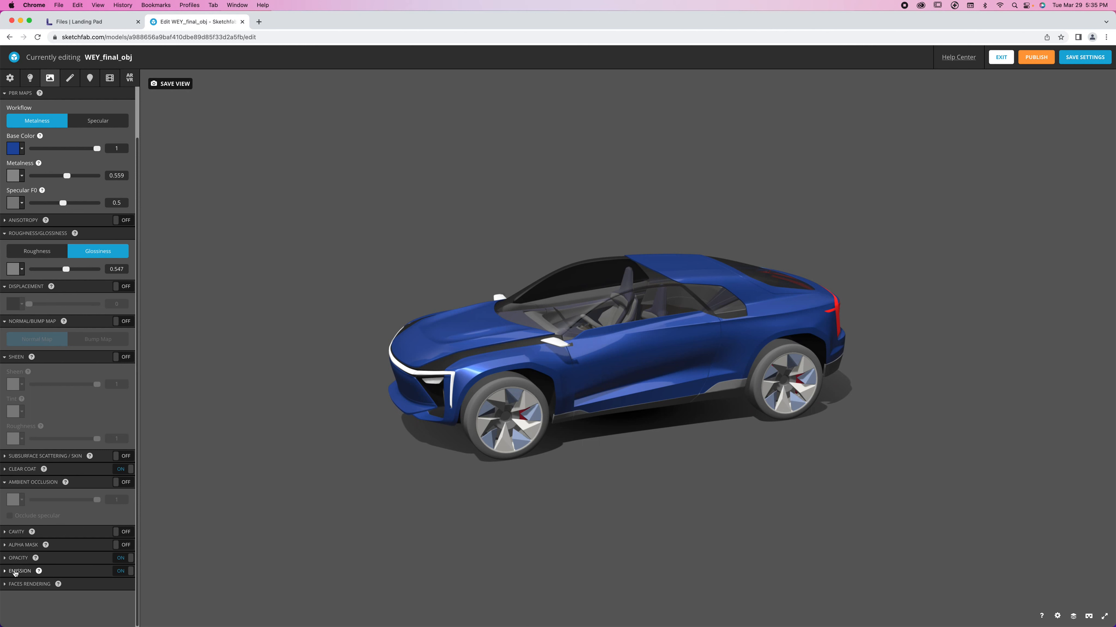
{"action": "scroll", "coordinate": [14, 572], "scroll_direction": "down", "scroll_amount": 1}
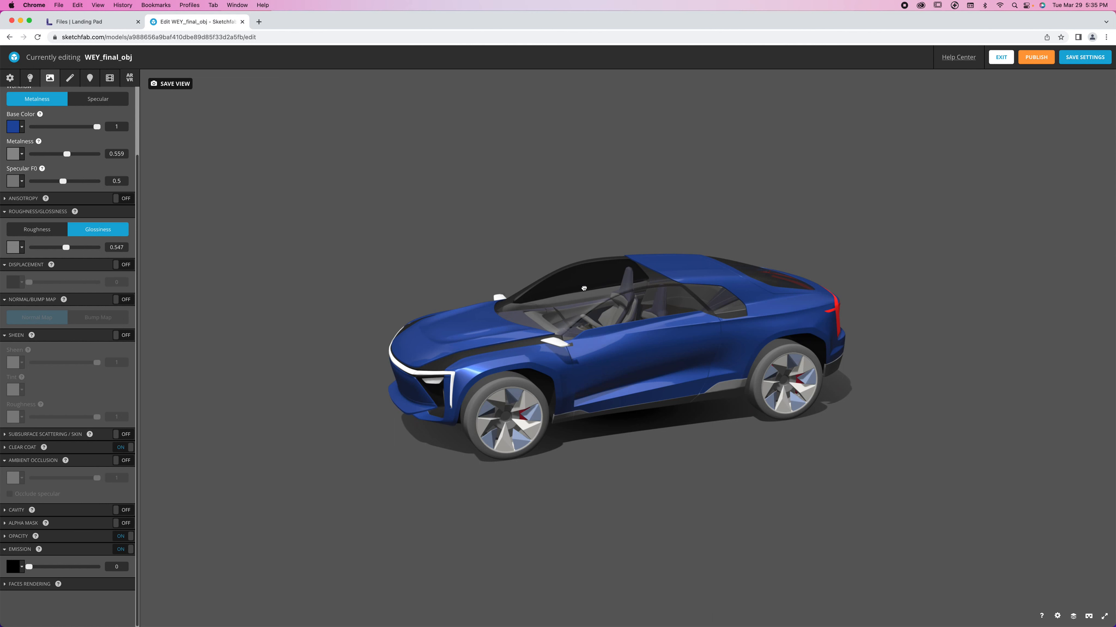
Step: Select the window glass material and set its blending opacity to 0.925, inspecting the glass from the front of the car
{"action": "left_click", "coordinate": [584, 288]}
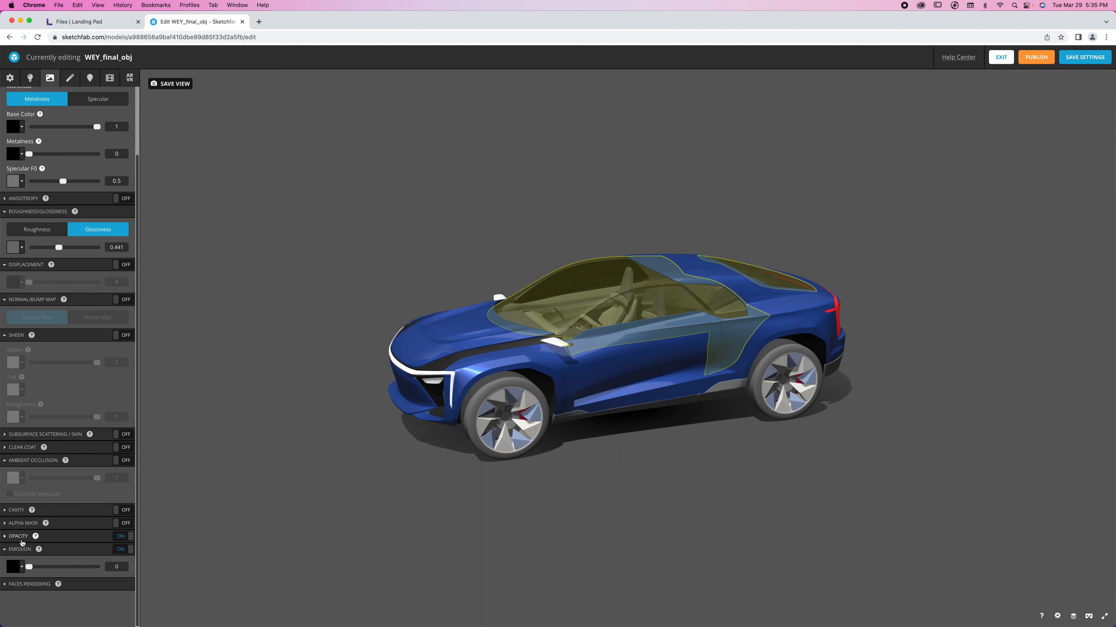
{"action": "scroll", "coordinate": [81, 168], "scroll_direction": "up", "scroll_amount": 2}
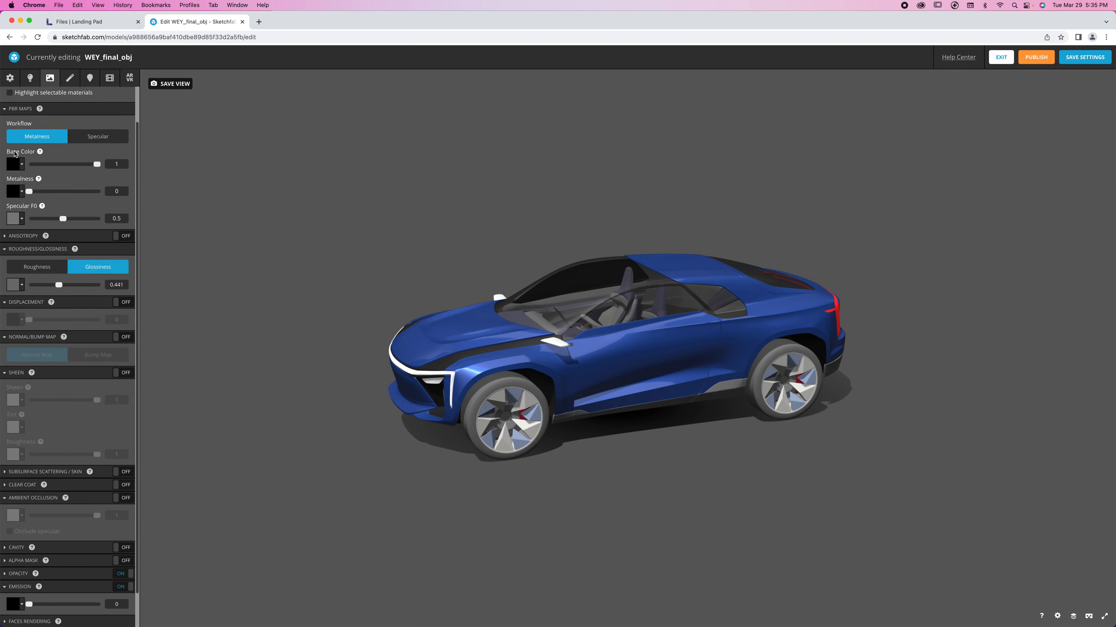
{"action": "scroll", "coordinate": [52, 483], "scroll_direction": "down", "scroll_amount": 2}
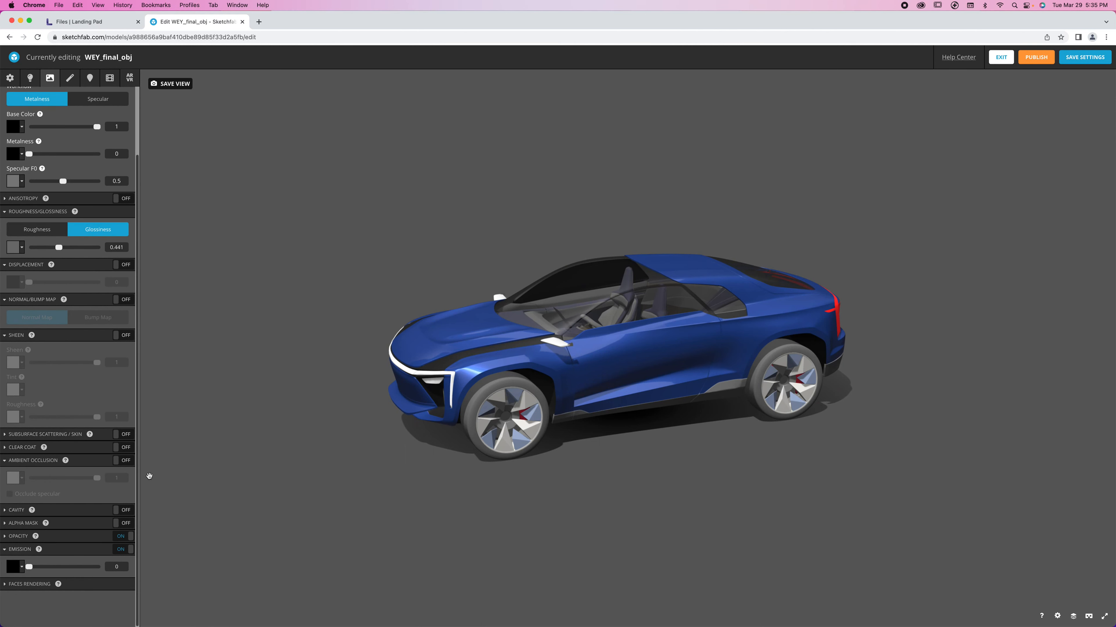
{"action": "left_click", "coordinate": [563, 283]}
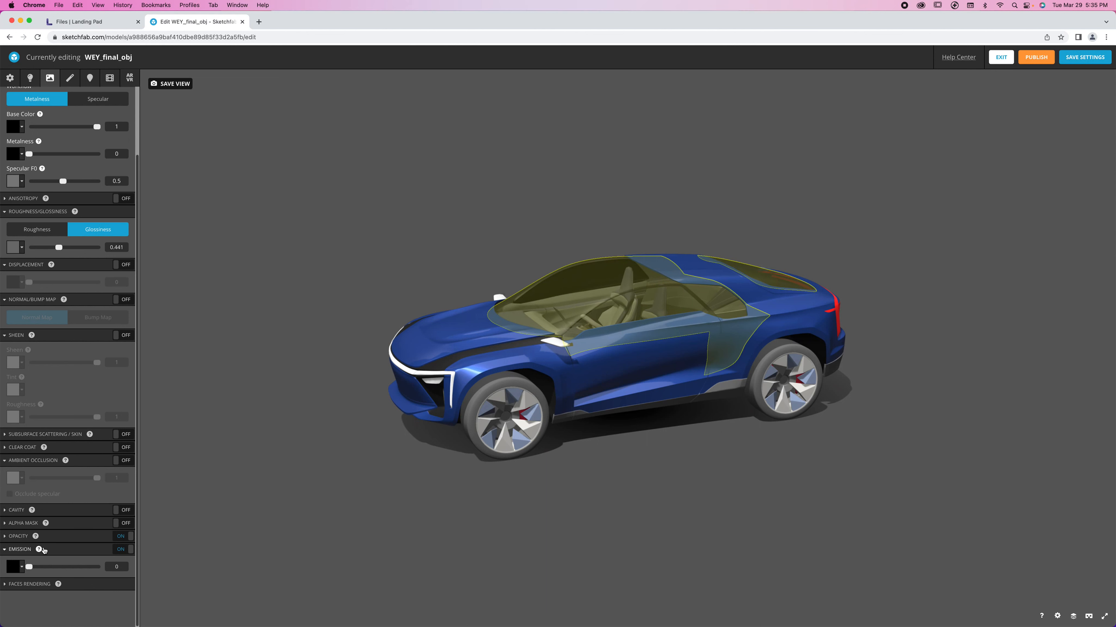
{"action": "left_click", "coordinate": [15, 536]}
{"action": "scroll", "coordinate": [15, 538], "scroll_direction": "down", "scroll_amount": 3}
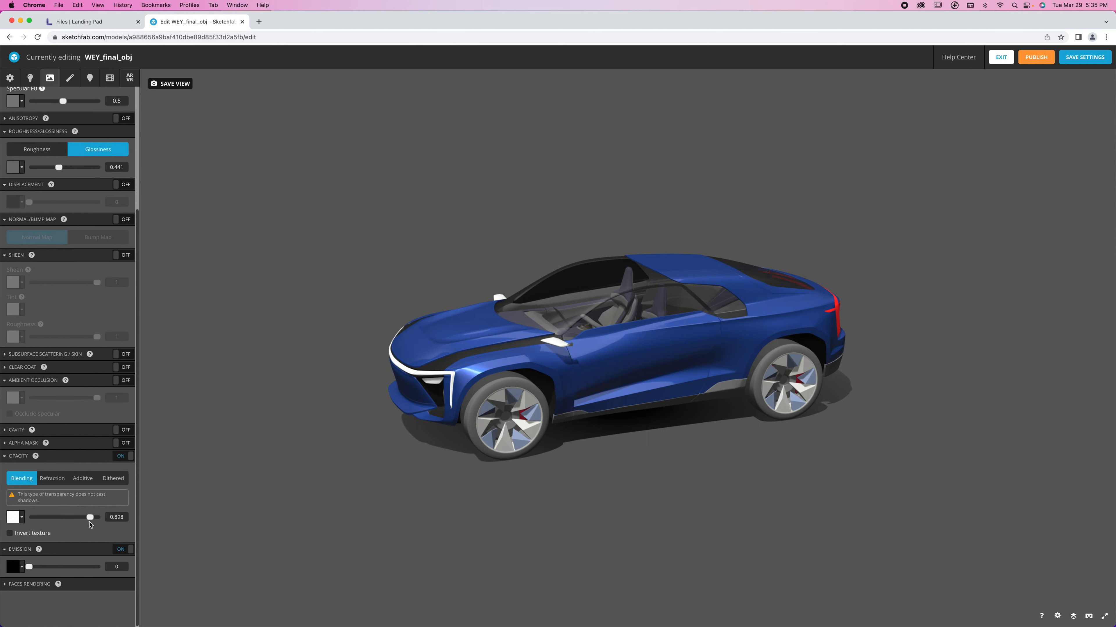
{"action": "mouse_move", "coordinate": [91, 518]}
{"action": "left_mouse_down"}
{"action": "mouse_move", "coordinate": [44, 519]}
{"action": "mouse_move", "coordinate": [127, 521]}
{"action": "mouse_move", "coordinate": [96, 522]}
{"action": "left_mouse_up"}
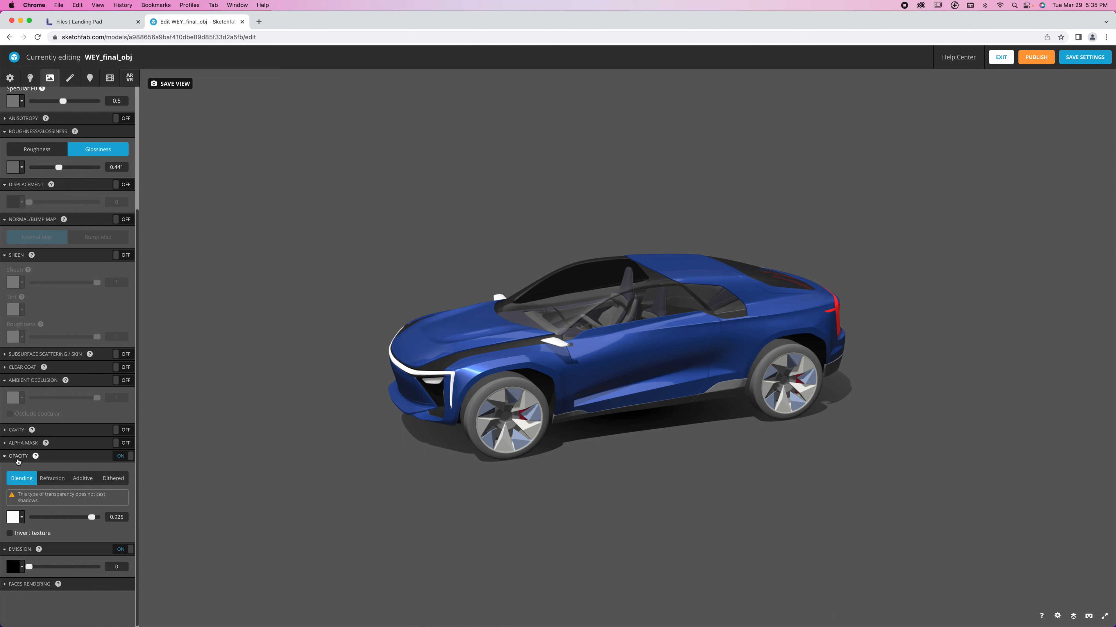
{"action": "left_click_drag", "start_coordinate": [488, 400], "coordinate": [571, 402]}
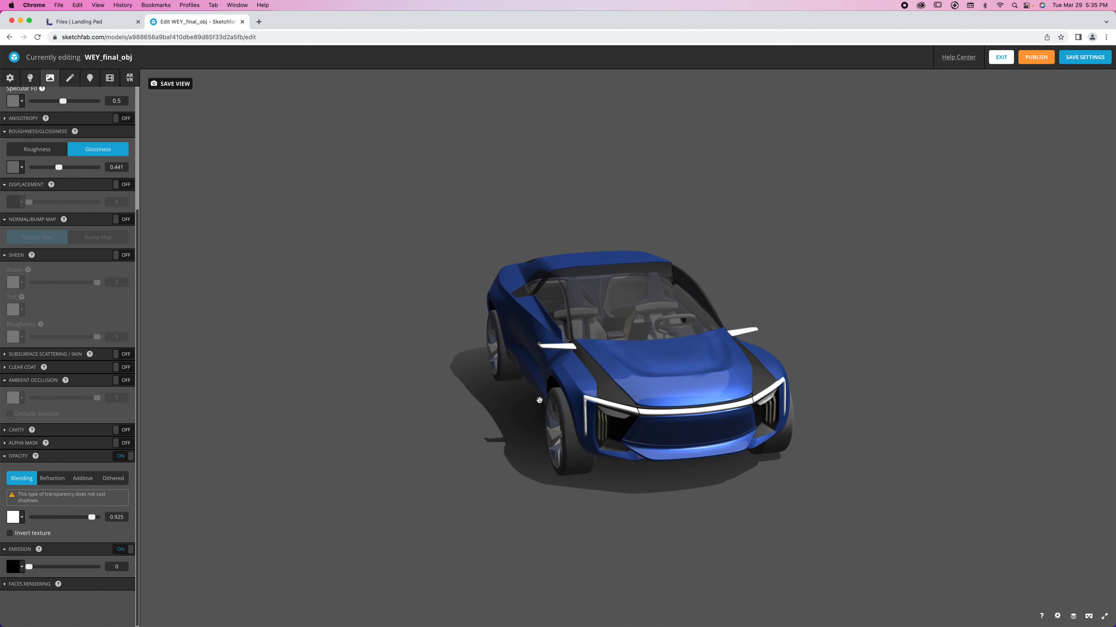
{"action": "left_click", "coordinate": [5, 457]}
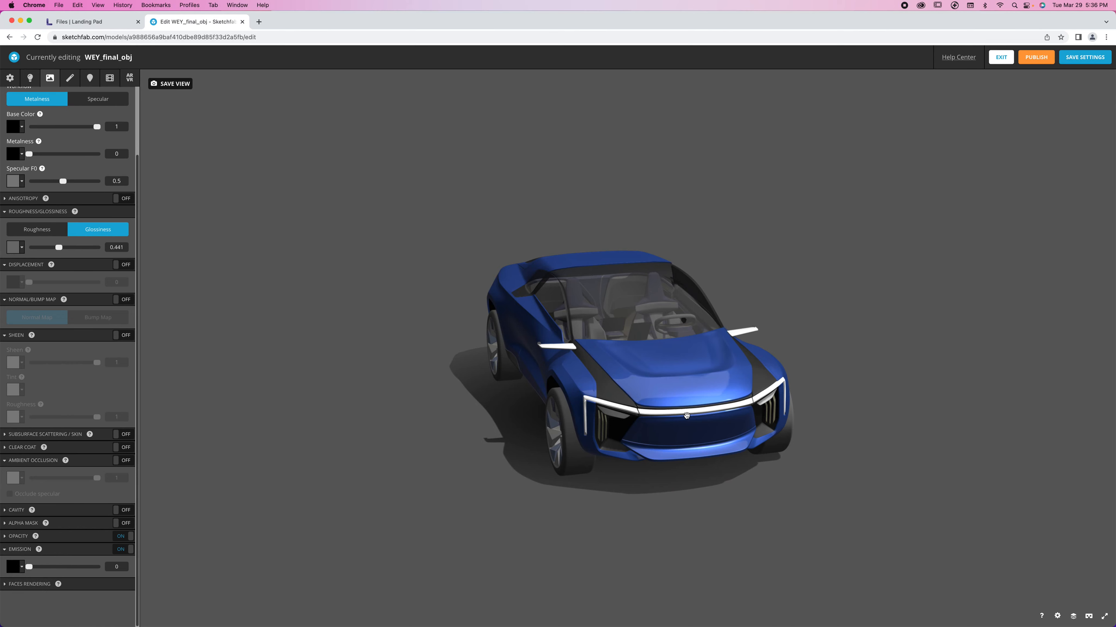
Step: Select the outer red taillight material at the rear and give it a pure red #FF0000 emission with intensity 1.45
{"action": "left_click_drag", "start_coordinate": [565, 407], "coordinate": [616, 408]}
{"action": "left_click", "coordinate": [616, 408]}
{"action": "left_click_drag", "start_coordinate": [689, 443], "coordinate": [686, 433]}
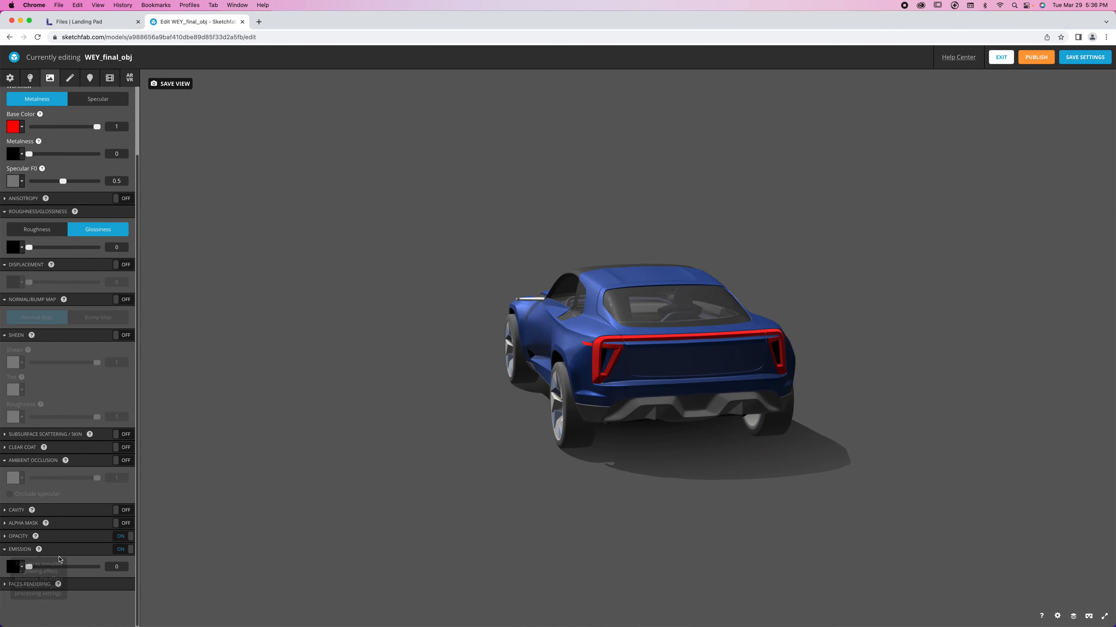
{"action": "left_click", "coordinate": [25, 571]}
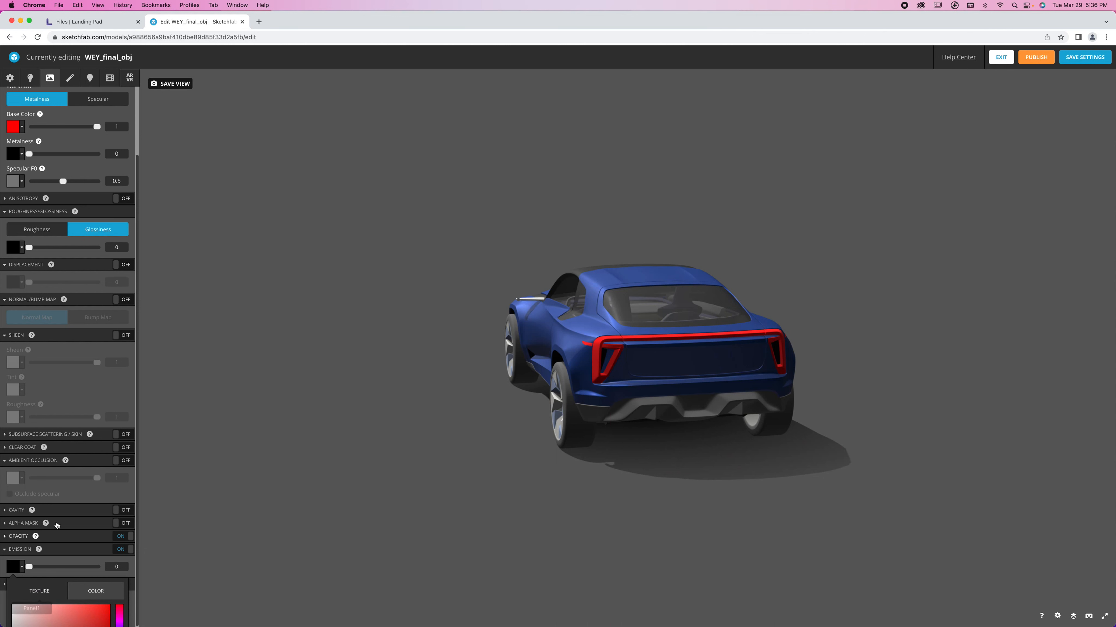
{"action": "scroll", "coordinate": [66, 549], "scroll_direction": "down", "scroll_amount": 3}
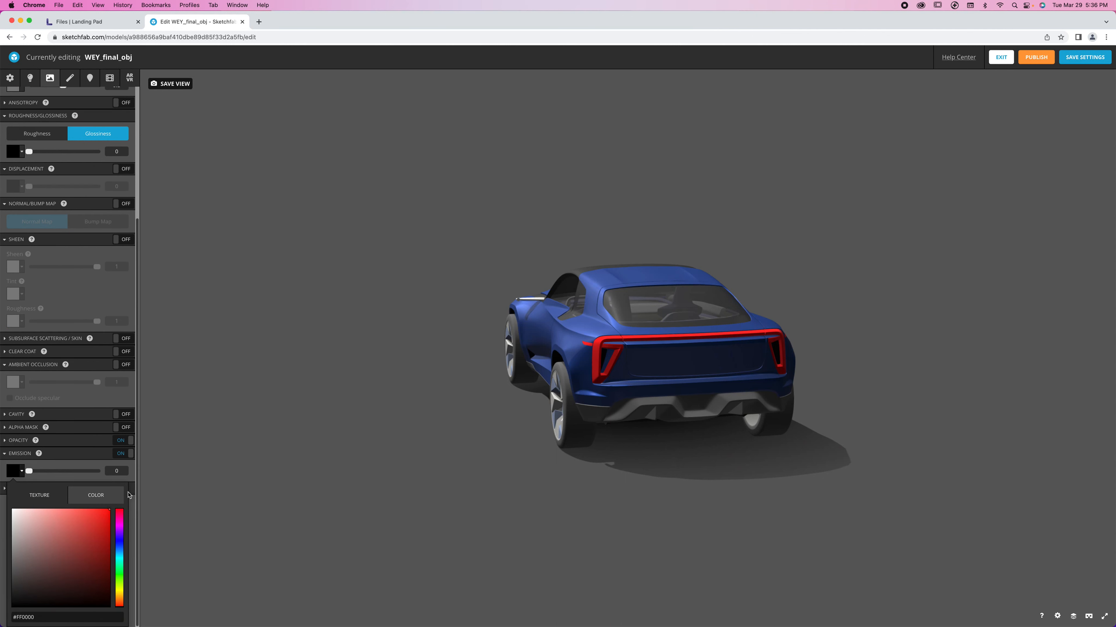
{"action": "left_click_drag", "start_coordinate": [78, 528], "coordinate": [130, 501]}
{"action": "left_click", "coordinate": [96, 532]}
{"action": "left_click_drag", "start_coordinate": [103, 530], "coordinate": [121, 503]}
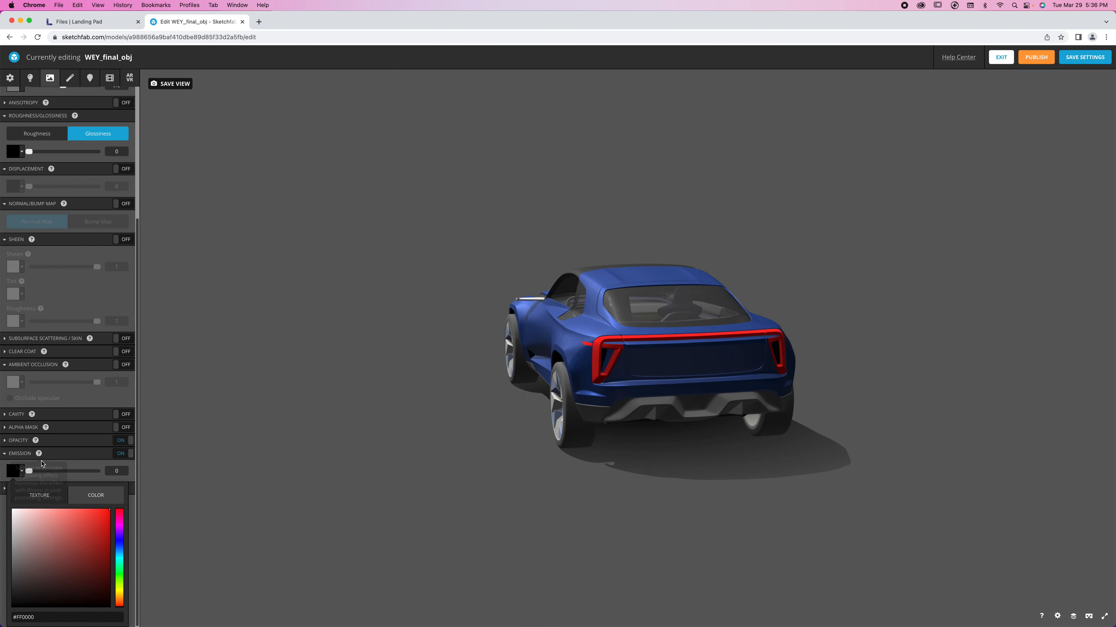
{"action": "left_click", "coordinate": [56, 466]}
{"action": "mouse_move", "coordinate": [31, 567]}
{"action": "left_mouse_down"}
{"action": "mouse_move", "coordinate": [60, 569]}
{"action": "mouse_move", "coordinate": [45, 568]}
{"action": "left_mouse_up"}
{"action": "left_click_drag", "start_coordinate": [347, 484], "coordinate": [679, 435]}
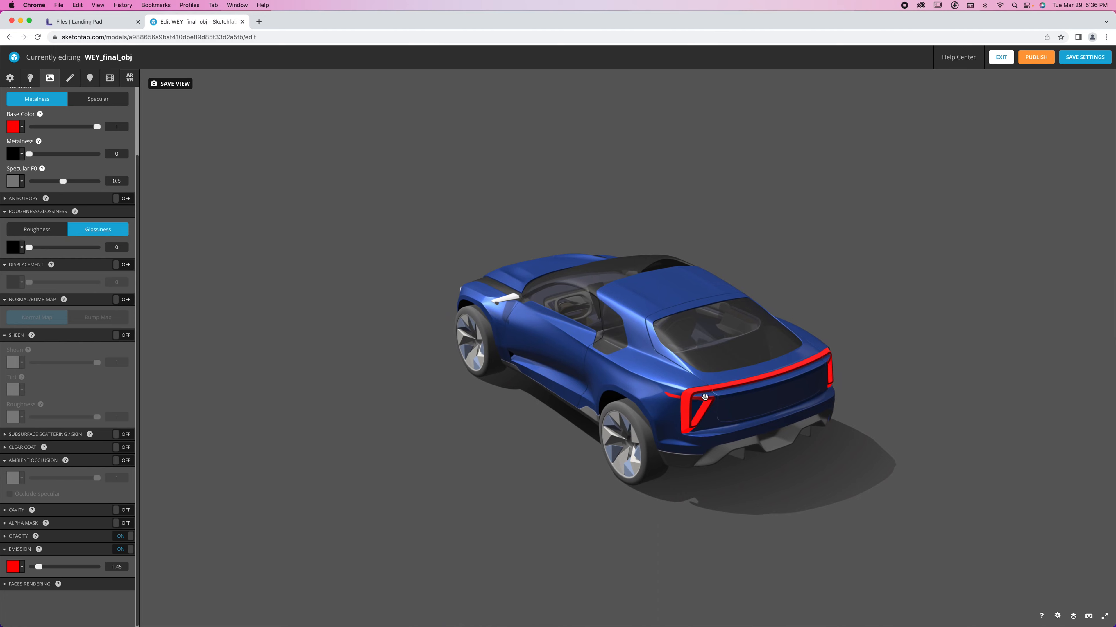
Step: Give the inner taillight material a #FF0000 emission at intensity 5.96, and turn off emission on the outer taillight material
{"action": "left_click", "coordinate": [703, 401]}
{"action": "left_click", "coordinate": [699, 399]}
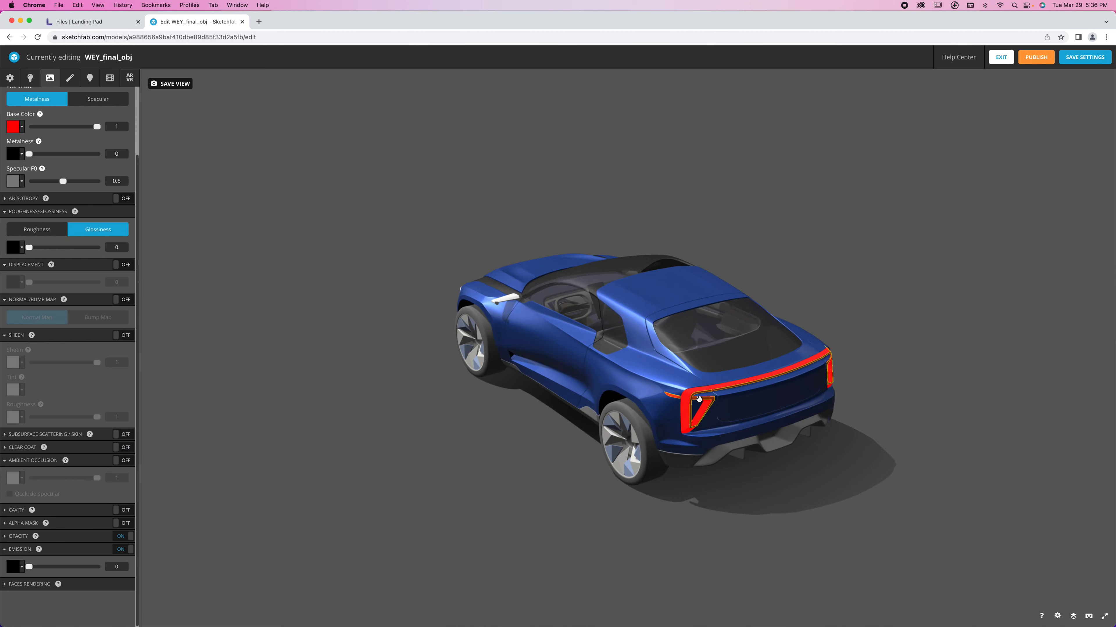
{"action": "scroll", "coordinate": [699, 399], "scroll_direction": "up", "scroll_amount": 5}
{"action": "left_click_drag", "start_coordinate": [822, 481], "coordinate": [772, 474]}
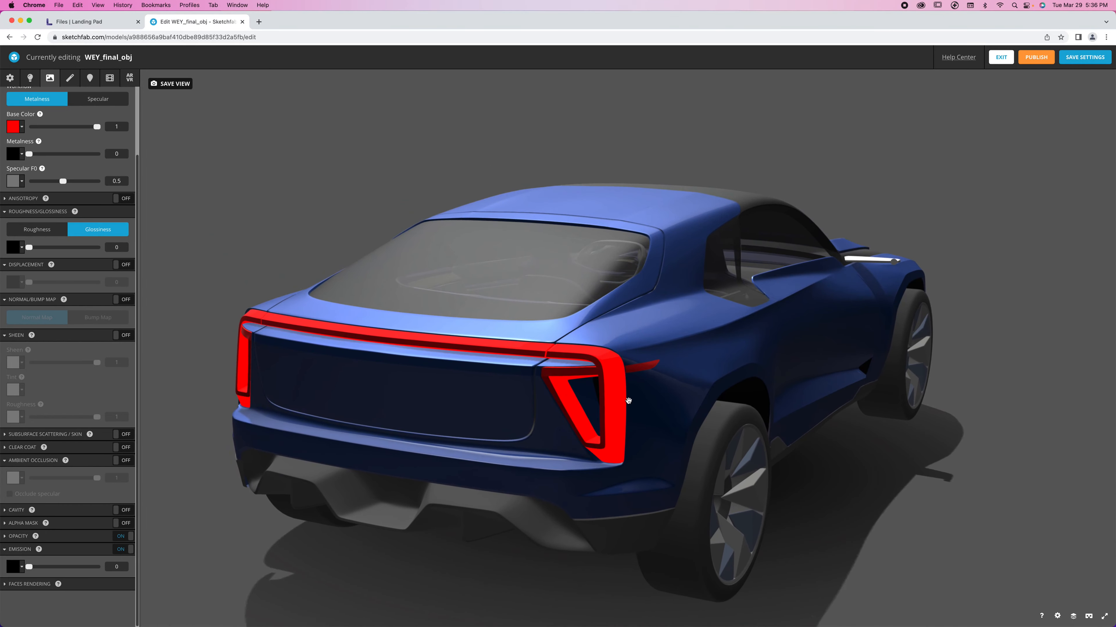
{"action": "left_click", "coordinate": [582, 372]}
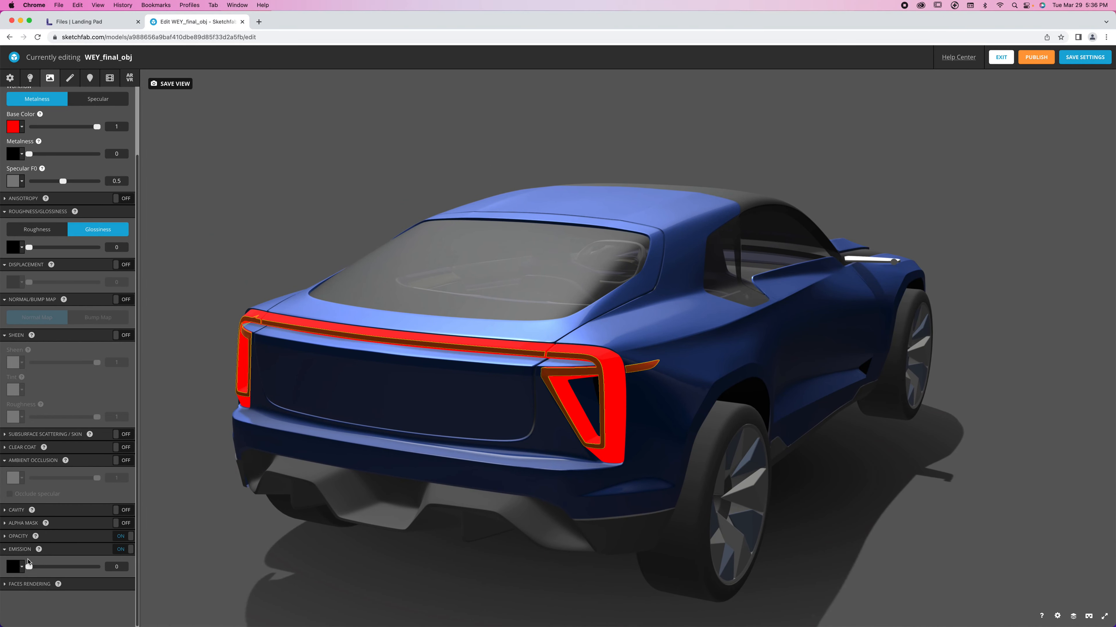
{"action": "left_click", "coordinate": [19, 568]}
{"action": "scroll", "coordinate": [66, 549], "scroll_direction": "down", "scroll_amount": 3}
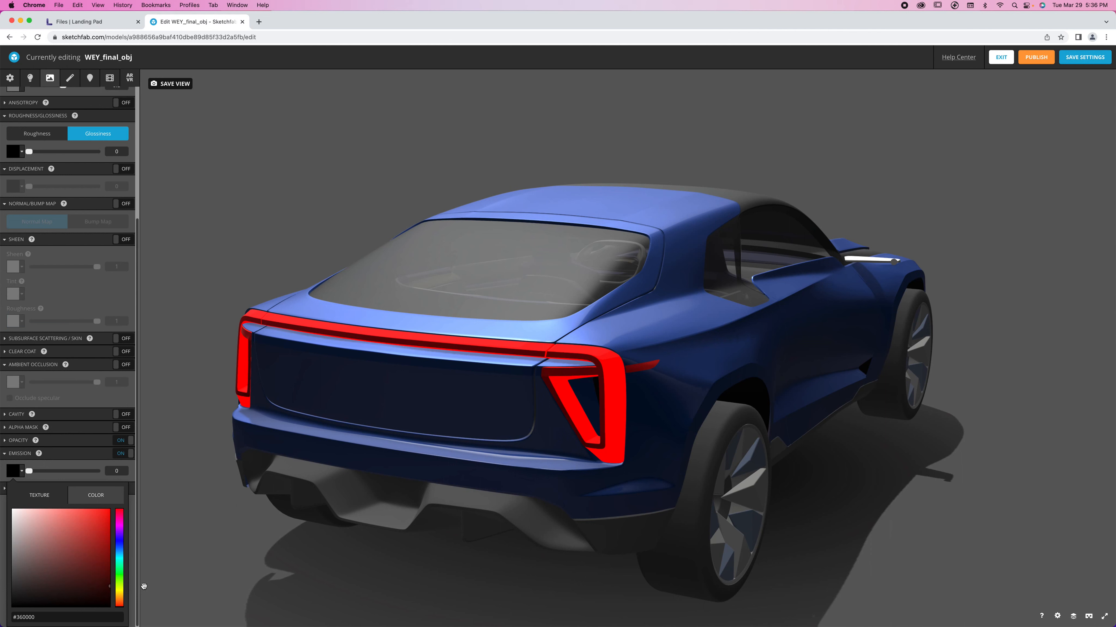
{"action": "left_click_drag", "start_coordinate": [98, 527], "coordinate": [111, 509]}
{"action": "left_click_drag", "start_coordinate": [29, 472], "coordinate": [71, 470]}
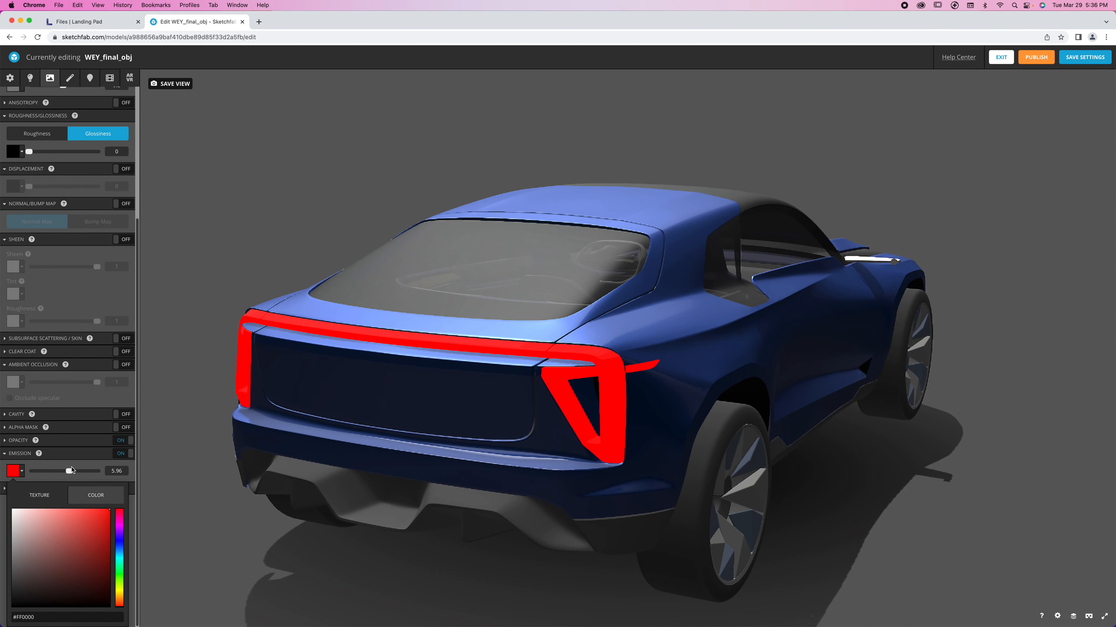
{"action": "left_click", "coordinate": [610, 370]}
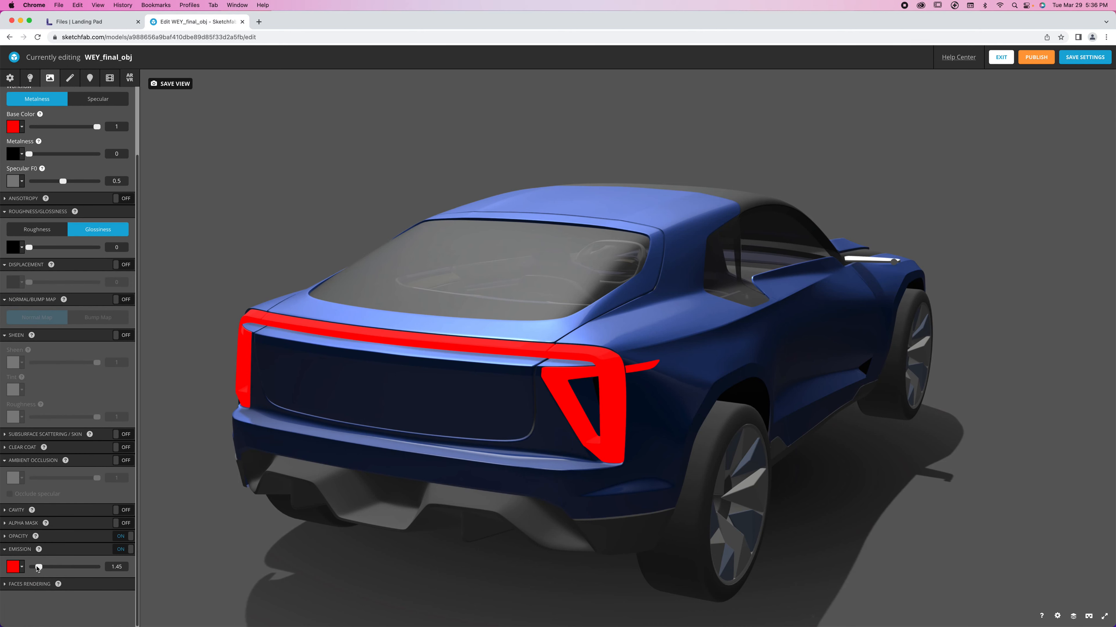
{"action": "left_click", "coordinate": [125, 549]}
Step: Examine the car's interior from inside the cabin, including the seats, centre console, steering wheel and dashboard
{"action": "scroll", "coordinate": [527, 364], "scroll_direction": "up", "scroll_amount": 10}
{"action": "left_click_drag", "start_coordinate": [528, 369], "coordinate": [550, 245]}
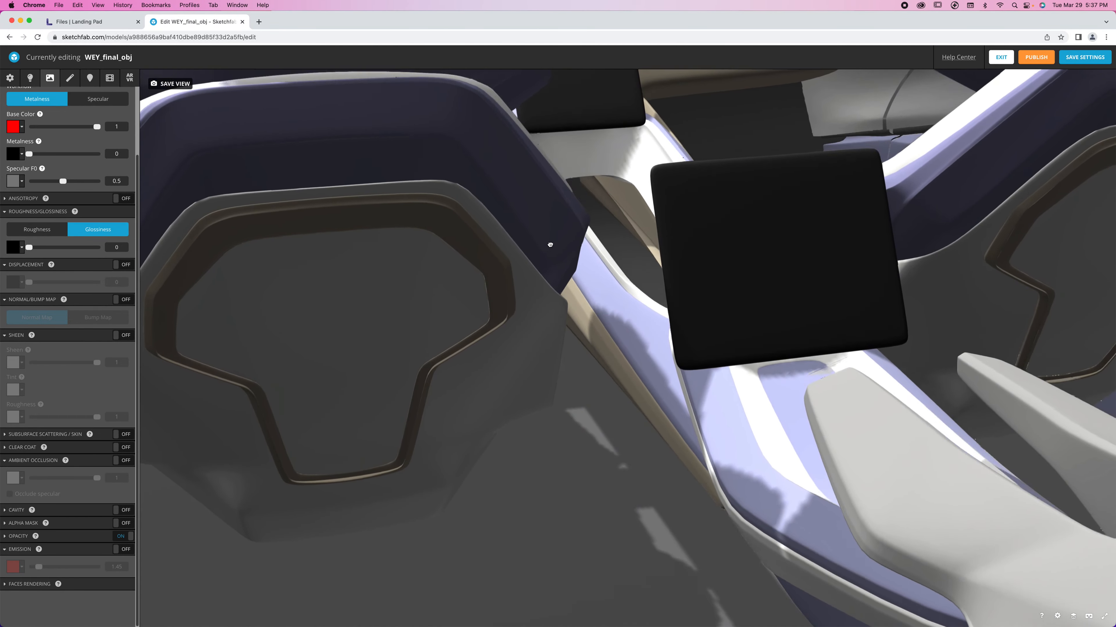
{"action": "scroll", "coordinate": [551, 225], "scroll_direction": "down", "scroll_amount": 10}
{"action": "scroll", "coordinate": [550, 230], "scroll_direction": "down", "scroll_amount": 5}
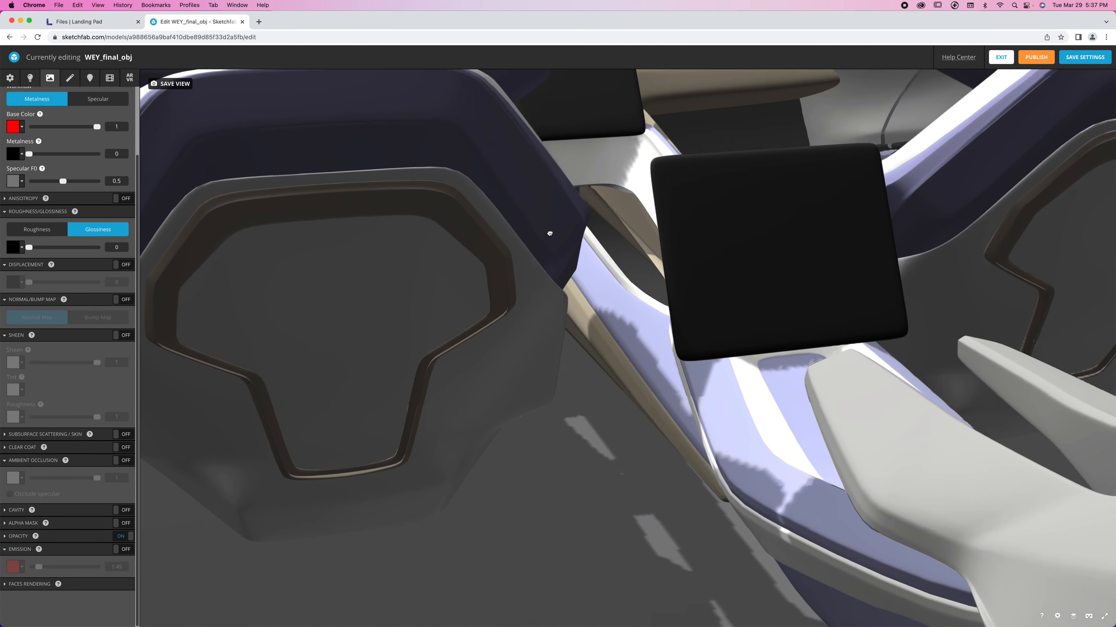
{"action": "left_click_drag", "start_coordinate": [620, 156], "coordinate": [661, 393]}
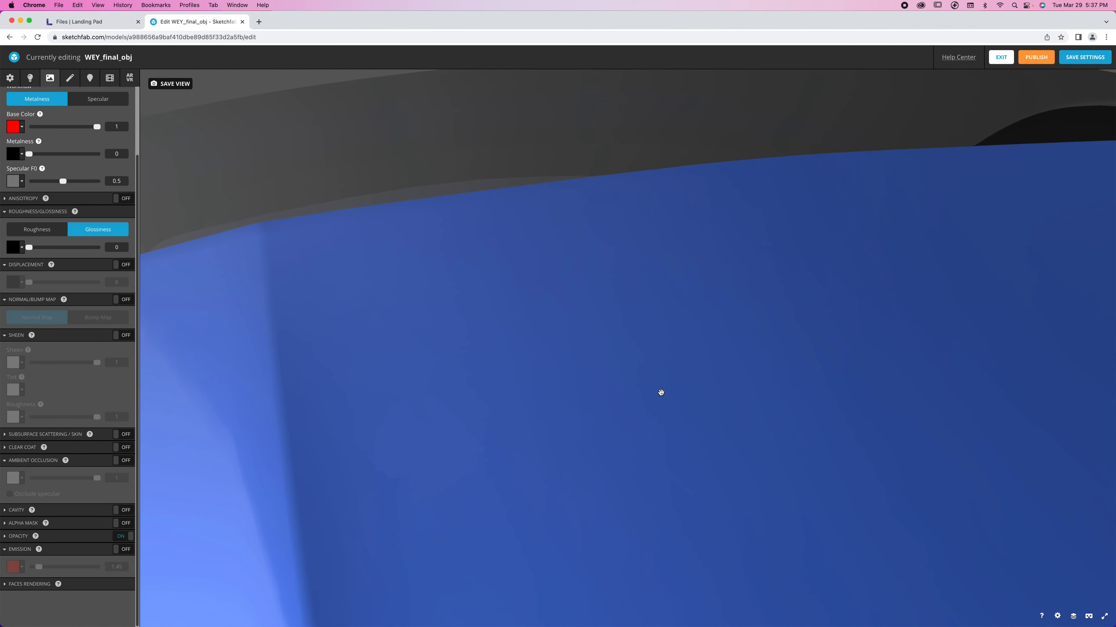
{"action": "scroll", "coordinate": [630, 386], "scroll_direction": "up", "scroll_amount": 10}
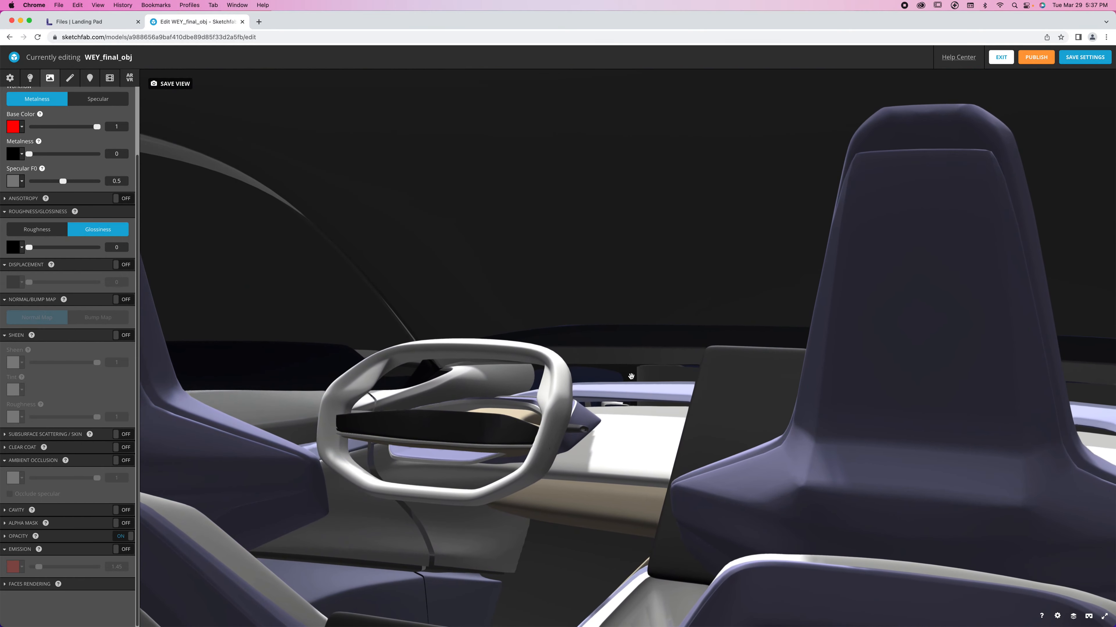
{"action": "left_click_drag", "start_coordinate": [631, 377], "coordinate": [564, 462]}
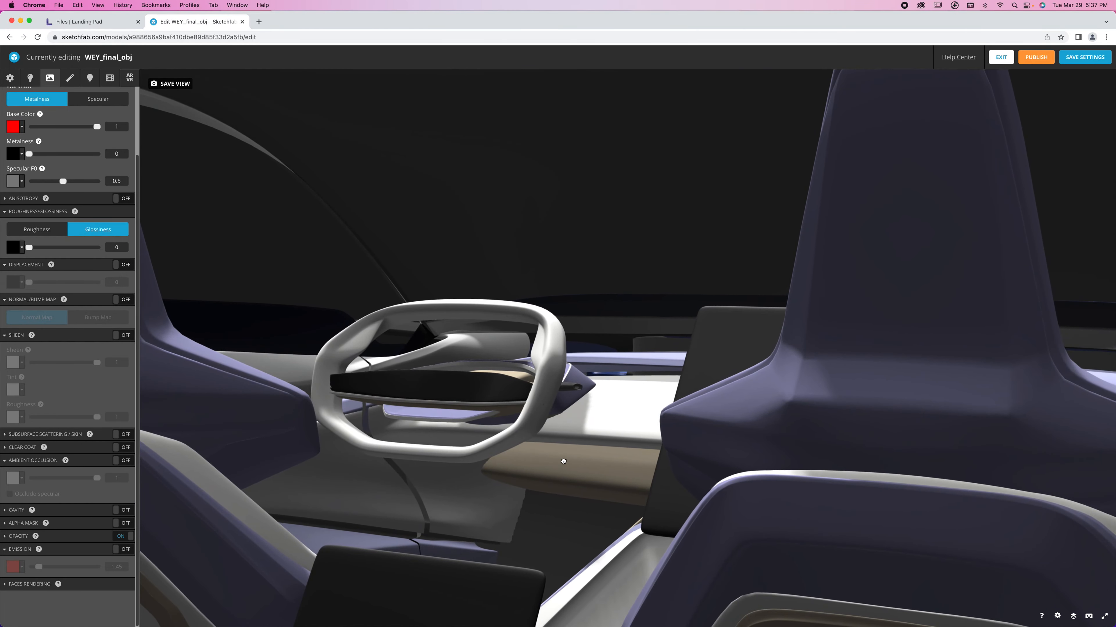
Step: Examine the dashboard and the black screen material inside the cabin, and return to a front three-quarter view of the whole car
{"action": "double_click", "coordinate": [564, 462]}
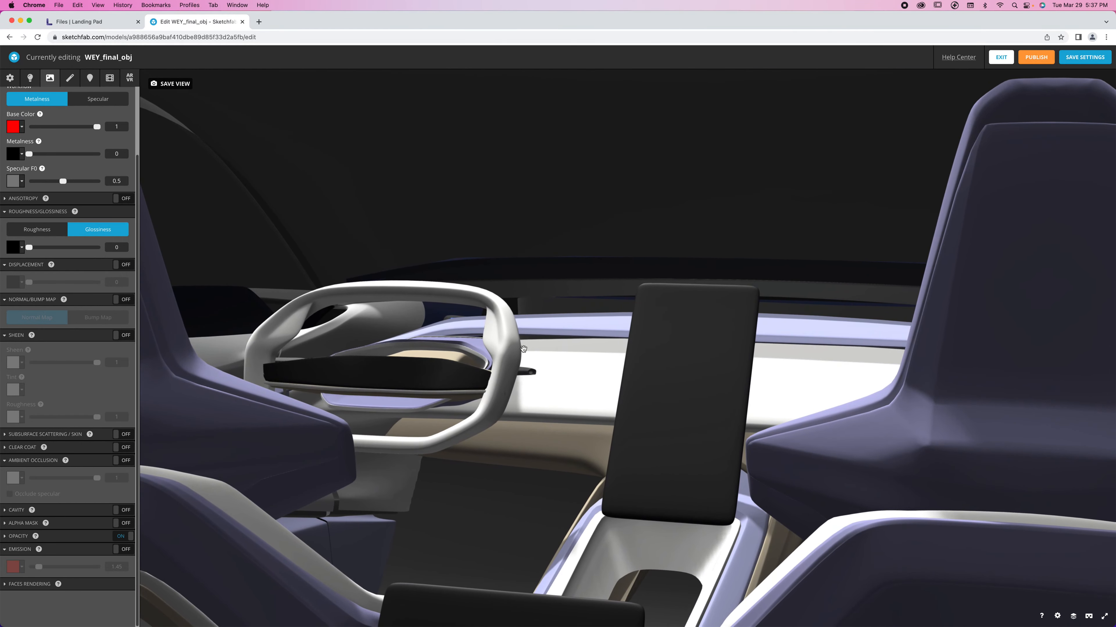
{"action": "left_click", "coordinate": [436, 378]}
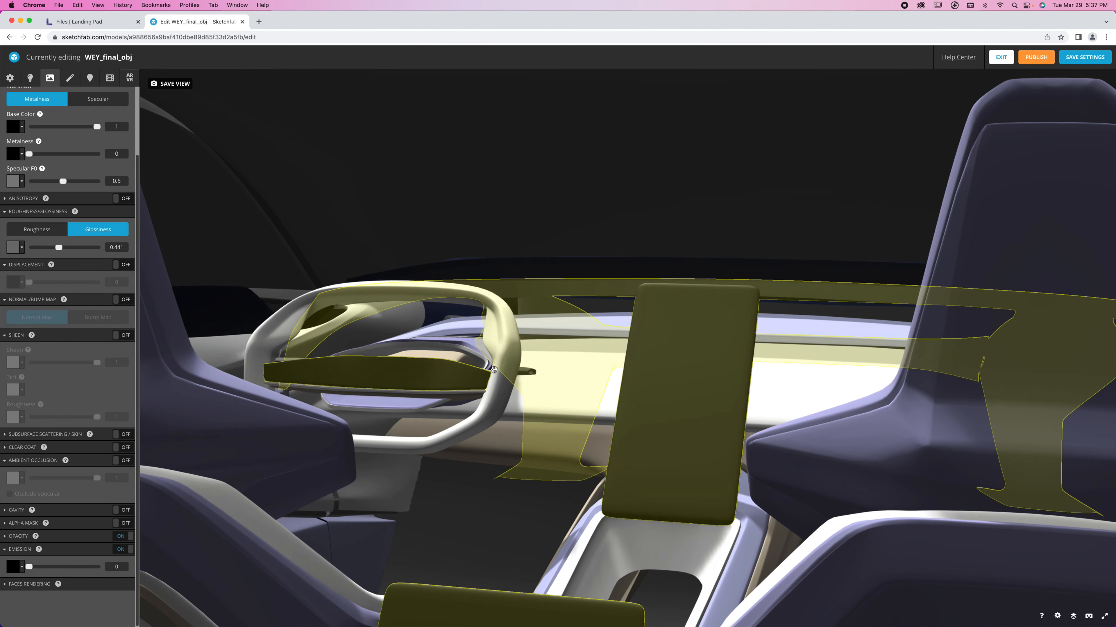
{"action": "scroll", "coordinate": [16, 435], "scroll_direction": "up", "scroll_amount": 3}
{"action": "scroll", "coordinate": [16, 435], "scroll_direction": "down", "scroll_amount": 3}
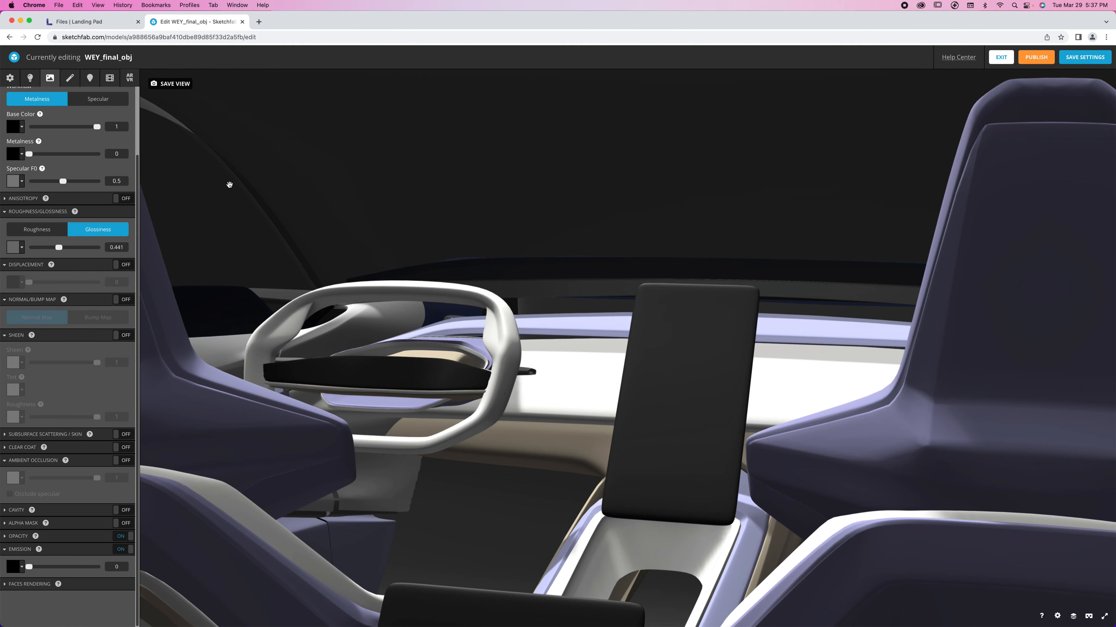
{"action": "scroll", "coordinate": [417, 243], "scroll_direction": "down", "scroll_amount": 10}
{"action": "scroll", "coordinate": [418, 243], "scroll_direction": "up", "scroll_amount": 5}
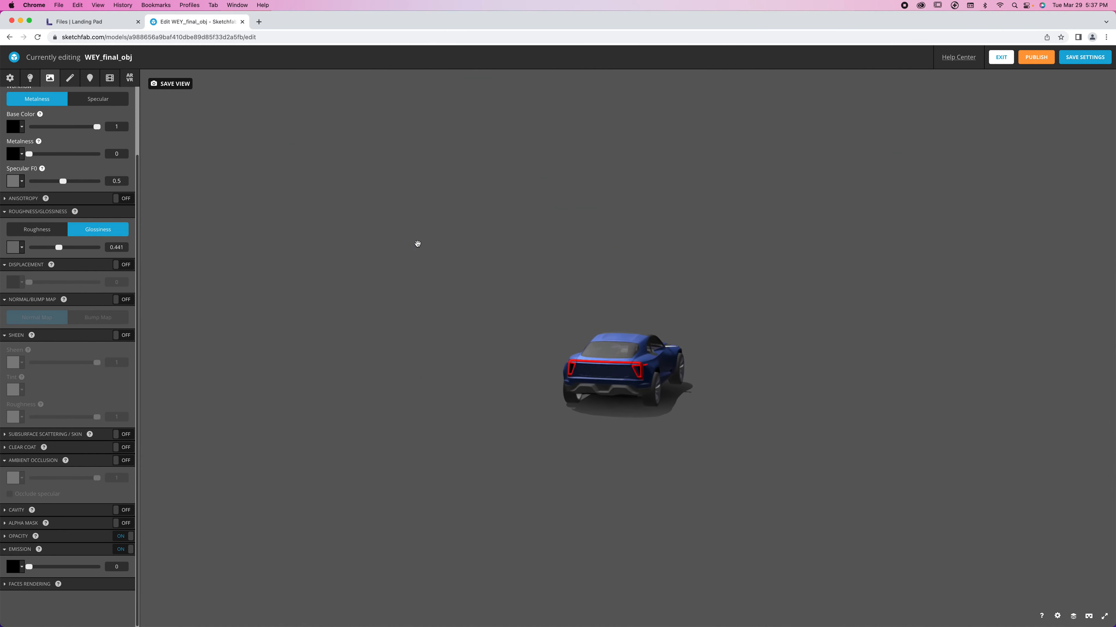
{"action": "left_click_drag", "start_coordinate": [417, 244], "coordinate": [575, 362]}
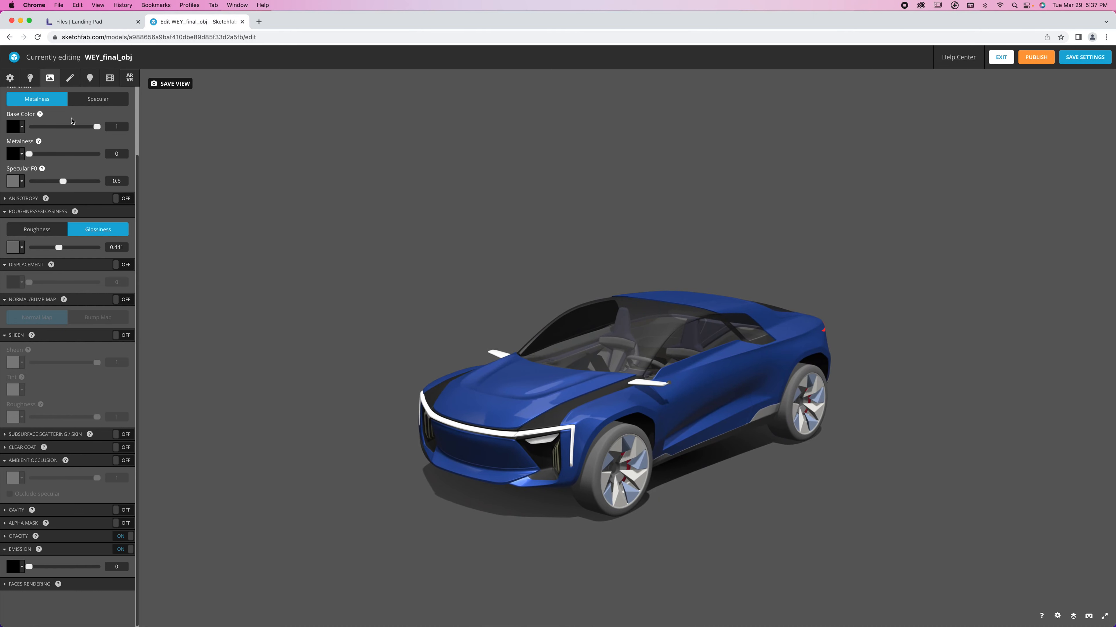
Step: Enable the Bloom post-processing filter with a threshold of 0.236 and an intensity of 0.2
{"action": "left_click", "coordinate": [68, 79]}
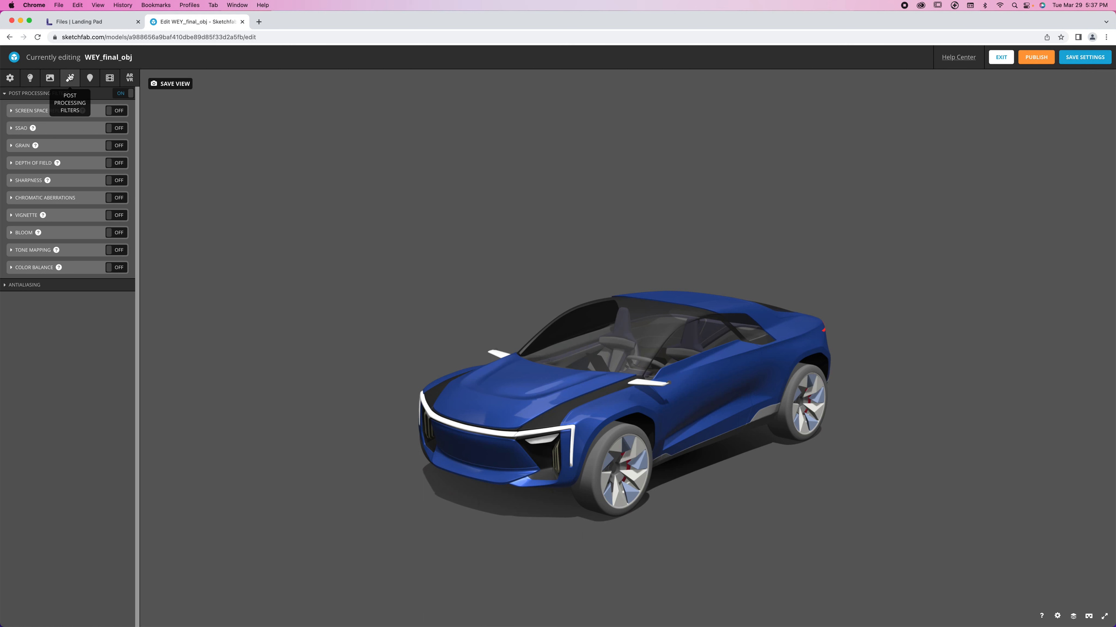
{"action": "left_click_drag", "start_coordinate": [620, 496], "coordinate": [611, 496]}
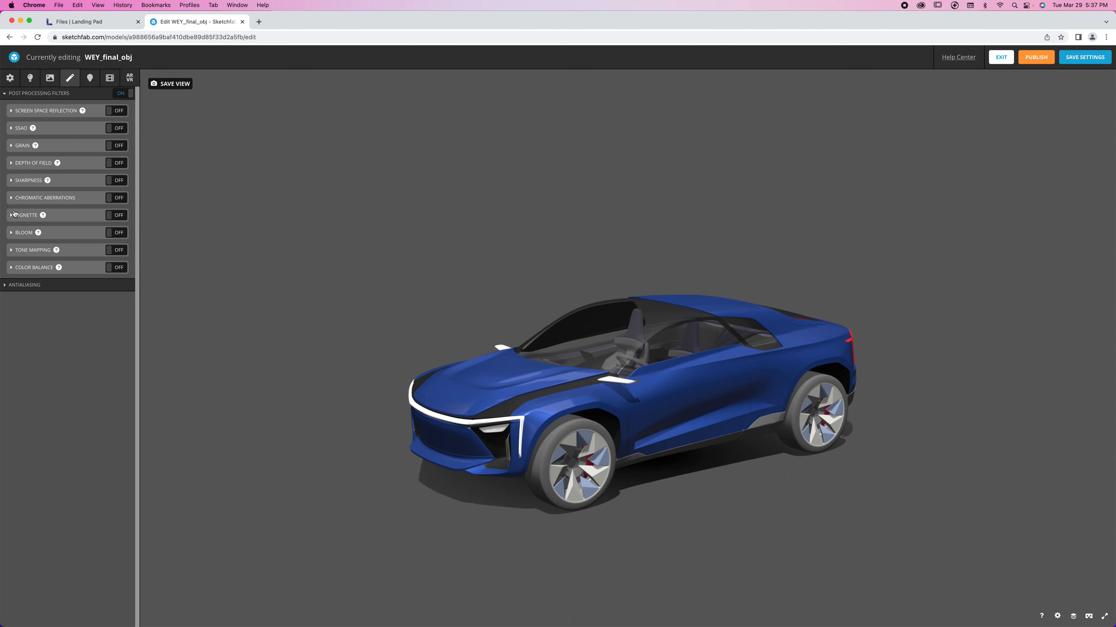
{"action": "left_click", "coordinate": [12, 233]}
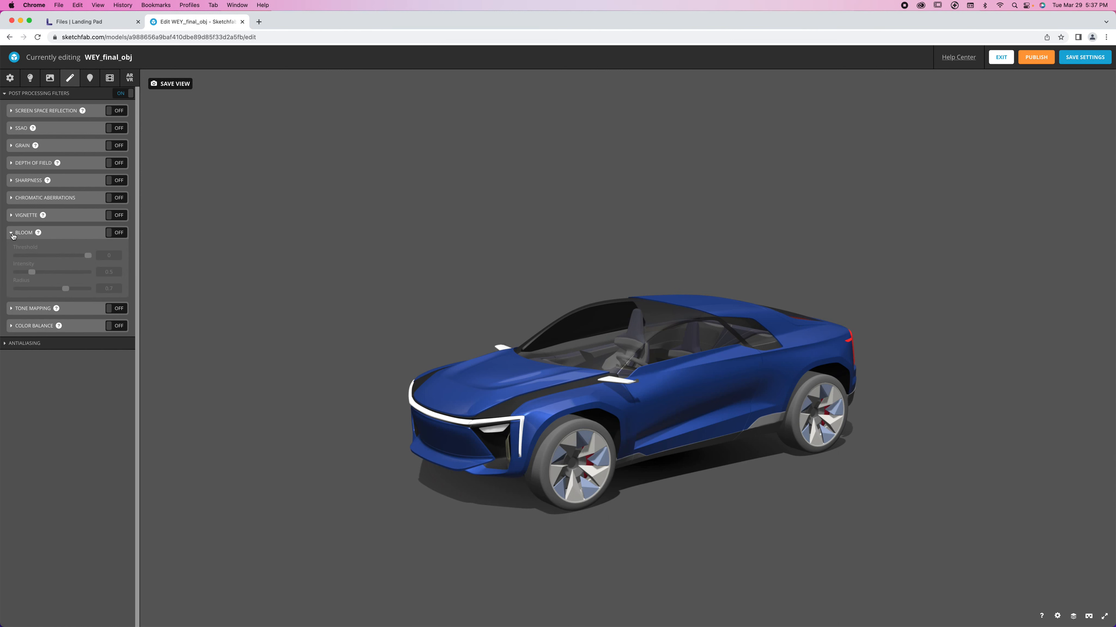
{"action": "left_click", "coordinate": [115, 233]}
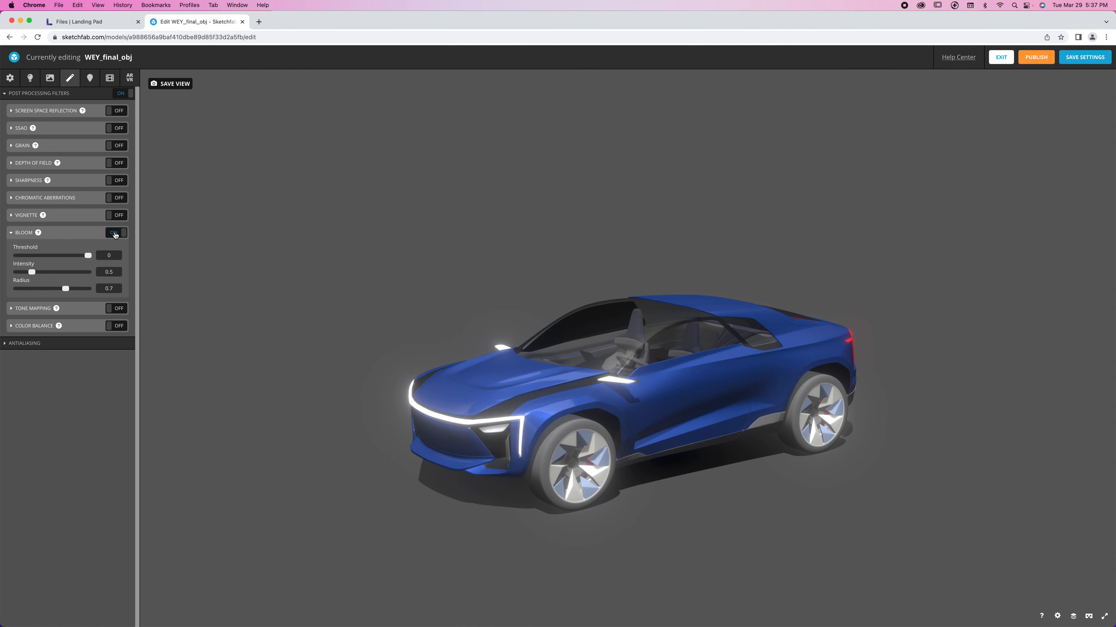
{"action": "left_click_drag", "start_coordinate": [31, 273], "coordinate": [21, 274]}
{"action": "left_click_drag", "start_coordinate": [88, 259], "coordinate": [60, 258]}
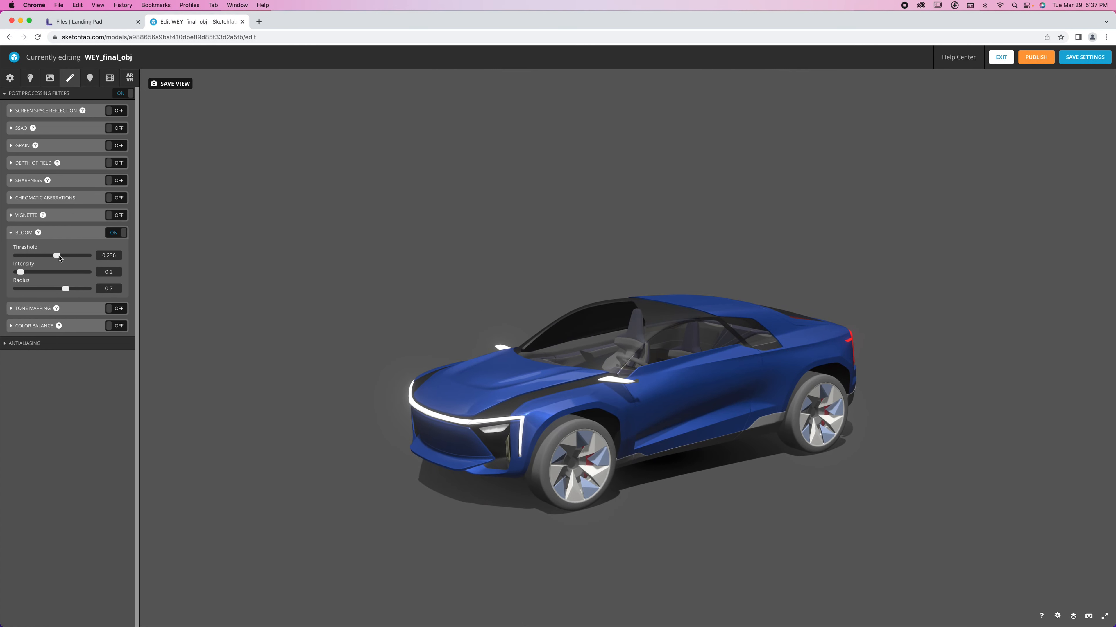
Step: Compare the car with Bloom off and on, leaving it on, and look at the annotation settings
{"action": "left_click", "coordinate": [115, 234]}
{"action": "left_click", "coordinate": [121, 234]}
{"action": "left_click", "coordinate": [119, 235]}
{"action": "left_click", "coordinate": [119, 235]}
{"action": "mouse_move", "coordinate": [527, 430]}
{"action": "left_mouse_down"}
{"action": "mouse_move", "coordinate": [446, 404]}
{"action": "mouse_move", "coordinate": [413, 407]}
{"action": "mouse_move", "coordinate": [632, 413]}
{"action": "mouse_move", "coordinate": [417, 395]}
{"action": "mouse_move", "coordinate": [171, 347]}
{"action": "left_mouse_up"}
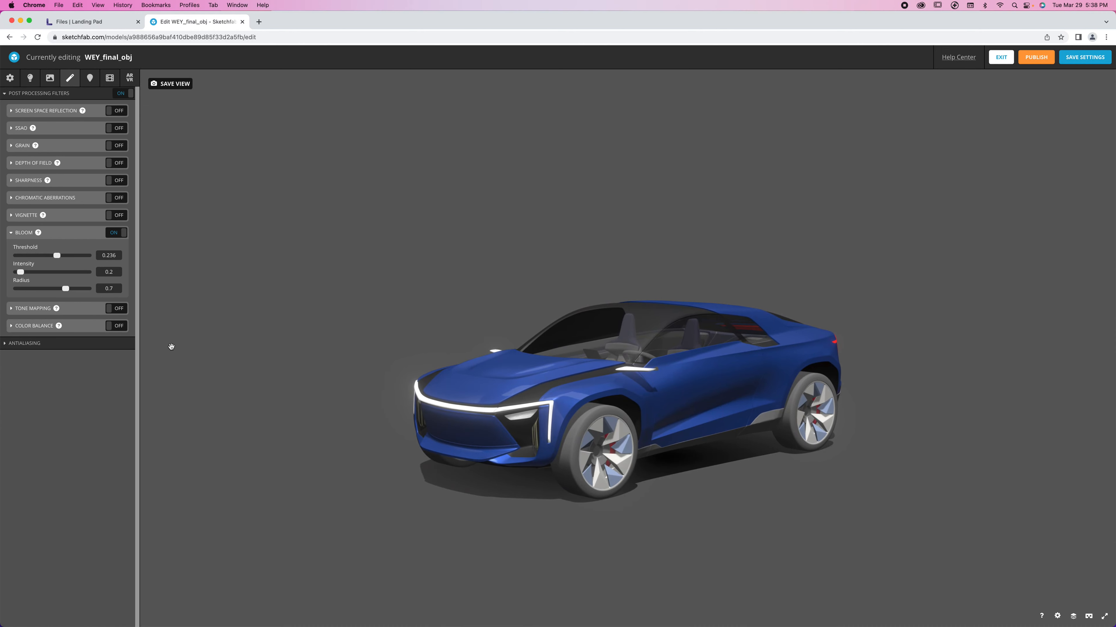
{"action": "left_click", "coordinate": [89, 77]}
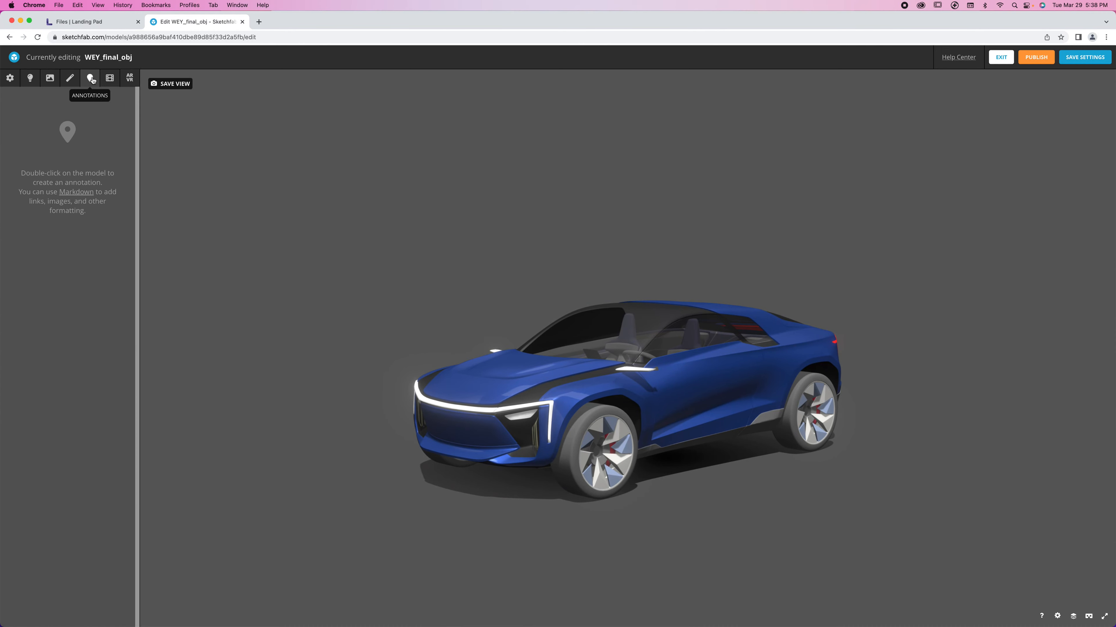
{"action": "left_click", "coordinate": [69, 78]}
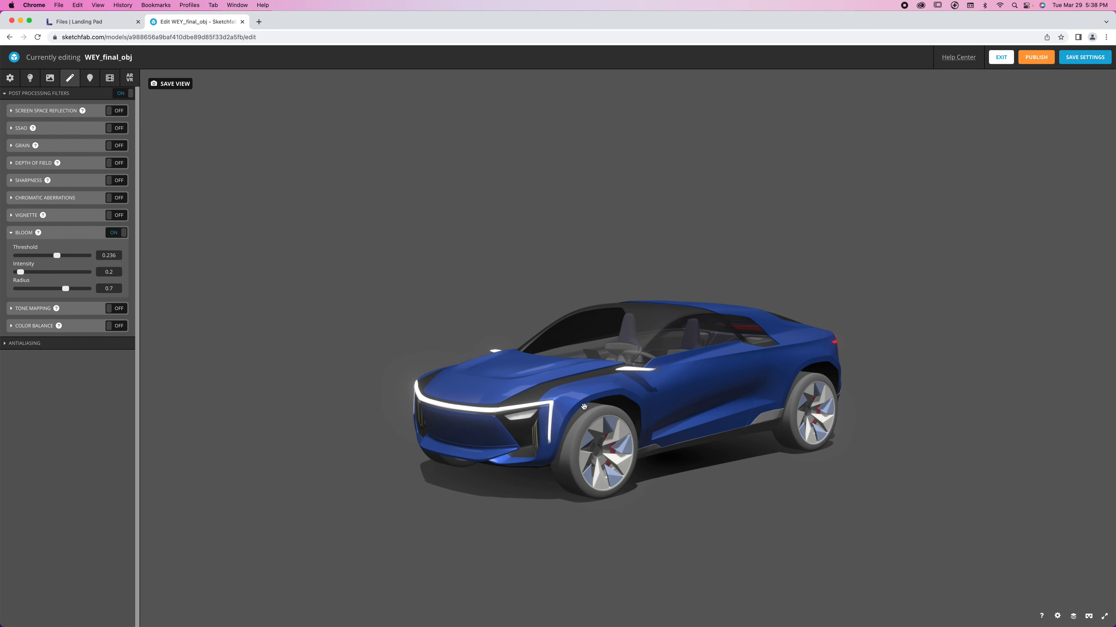
Step: Orbit the car to a raised side view, save the 3D settings and publish the model
{"action": "mouse_move", "coordinate": [766, 419]}
{"action": "left_mouse_down"}
{"action": "mouse_move", "coordinate": [443, 413]}
{"action": "mouse_move", "coordinate": [535, 491]}
{"action": "mouse_move", "coordinate": [608, 413]}
{"action": "left_mouse_up"}
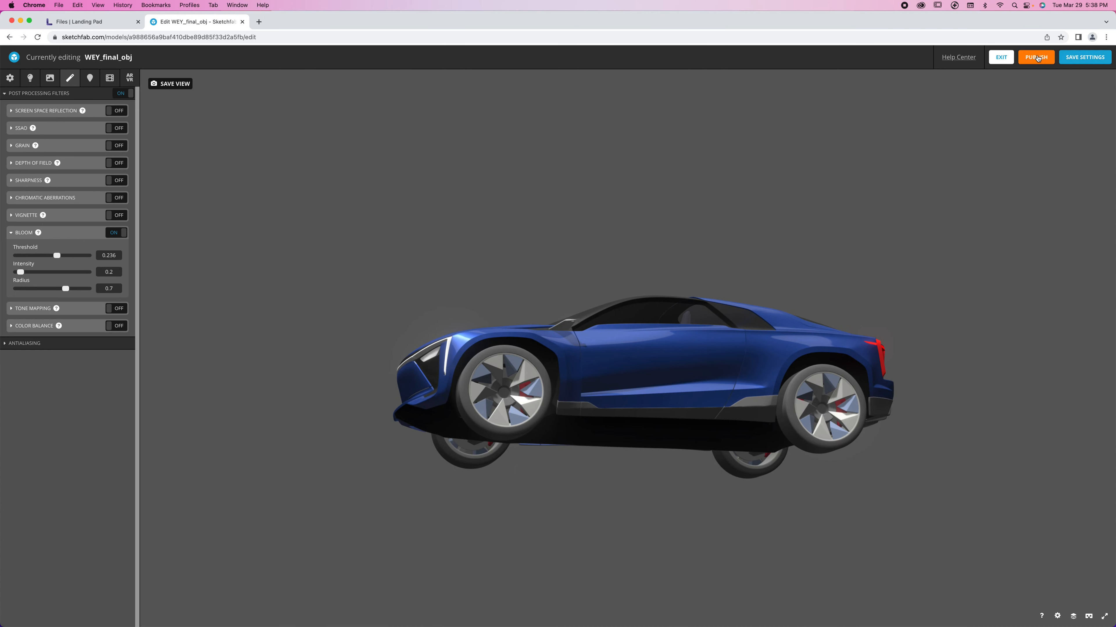
{"action": "left_click_drag", "start_coordinate": [688, 233], "coordinate": [679, 298]}
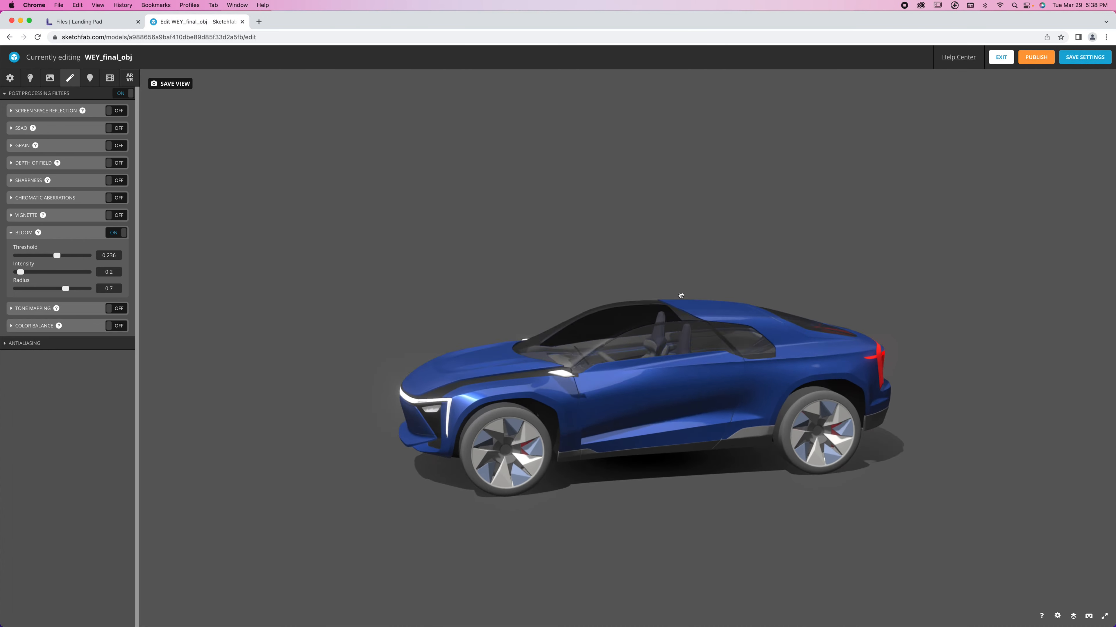
{"action": "left_click", "coordinate": [1081, 58]}
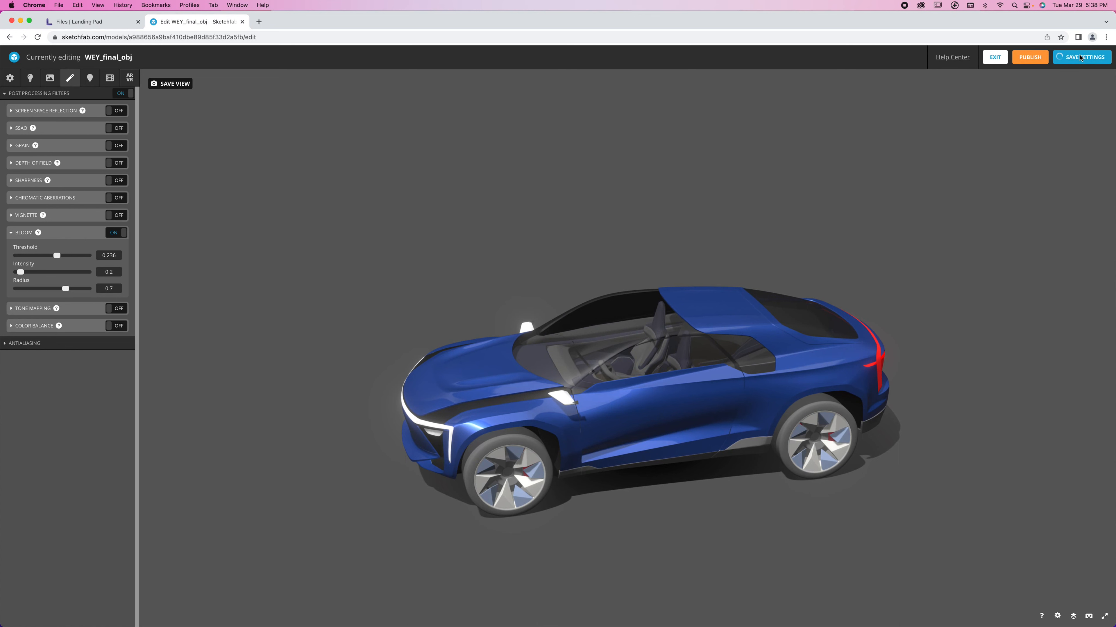
{"action": "left_click", "coordinate": [1033, 60]}
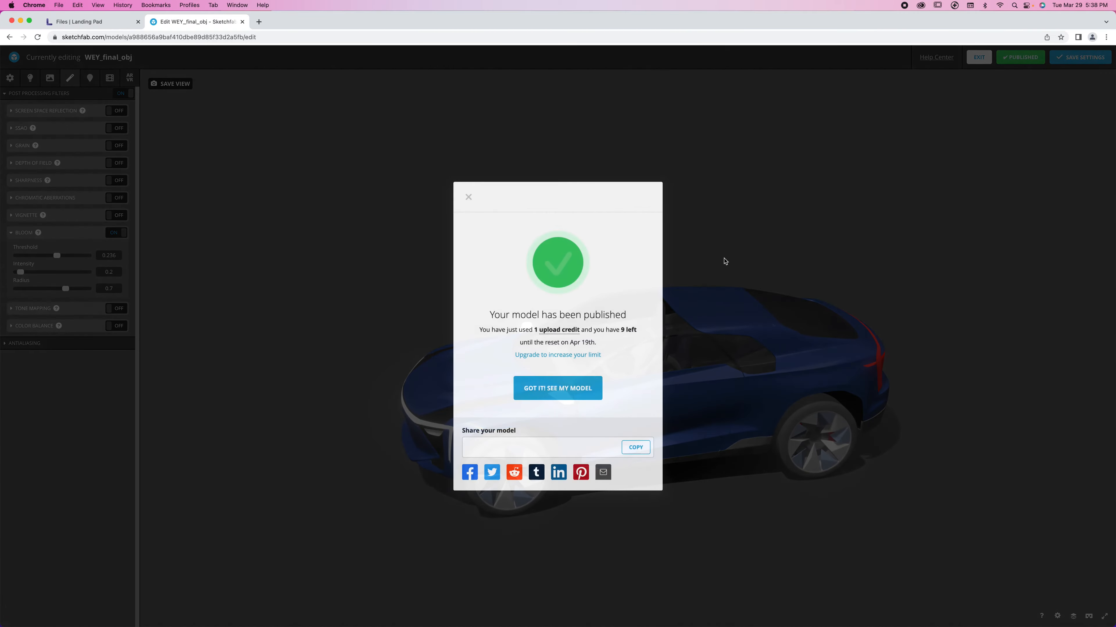
{"action": "left_click_drag", "start_coordinate": [542, 448], "coordinate": [452, 447]}
{"action": "left_click", "coordinate": [451, 448]}
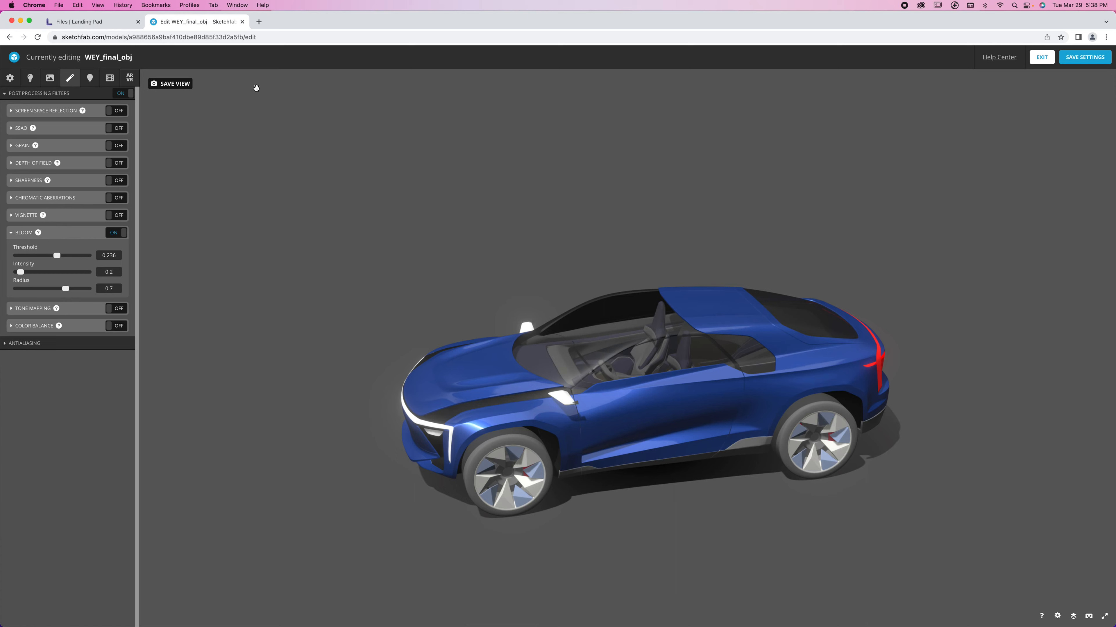
Step: Exit the 3D editor, accept all cookies and go back from the model properties to the profile's model overview
{"action": "left_click", "coordinate": [1042, 57]}
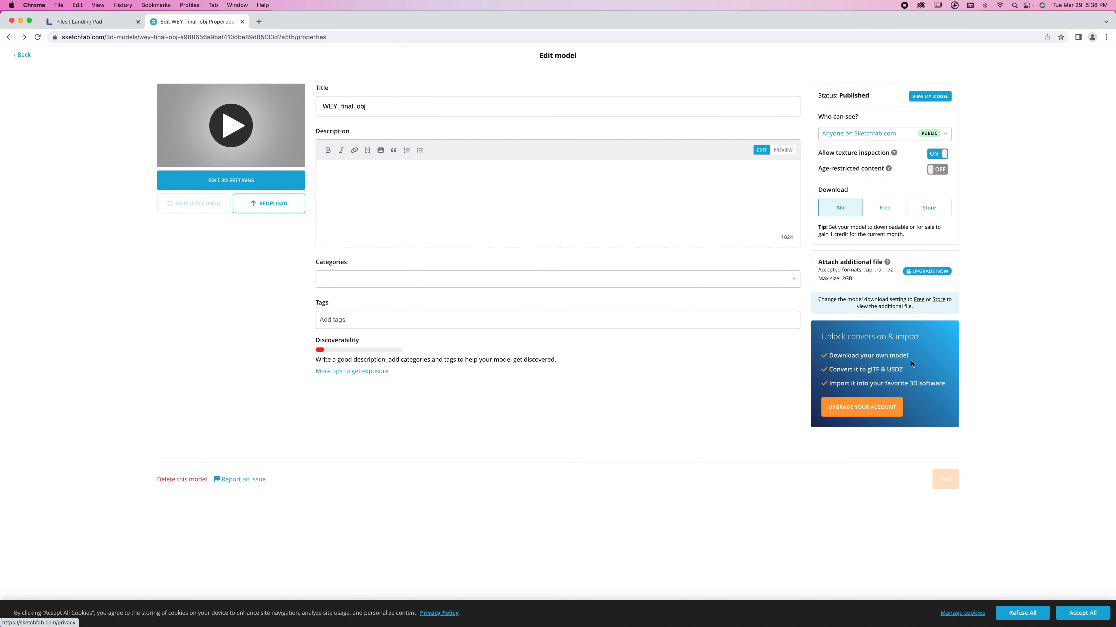
{"action": "left_click", "coordinate": [1070, 614]}
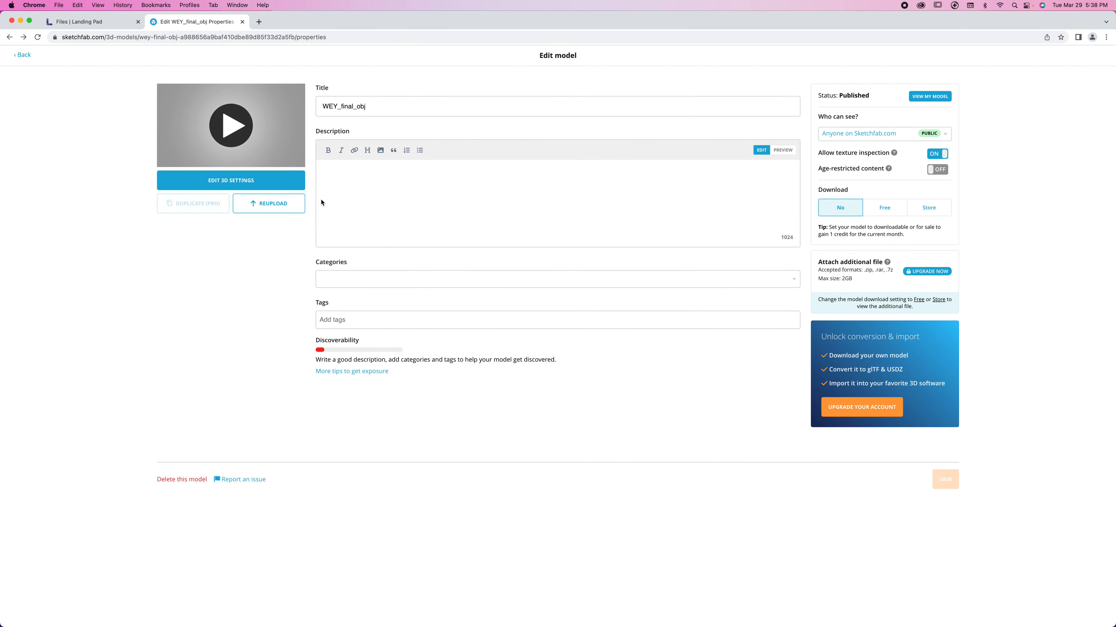
{"action": "left_click", "coordinate": [23, 55]}
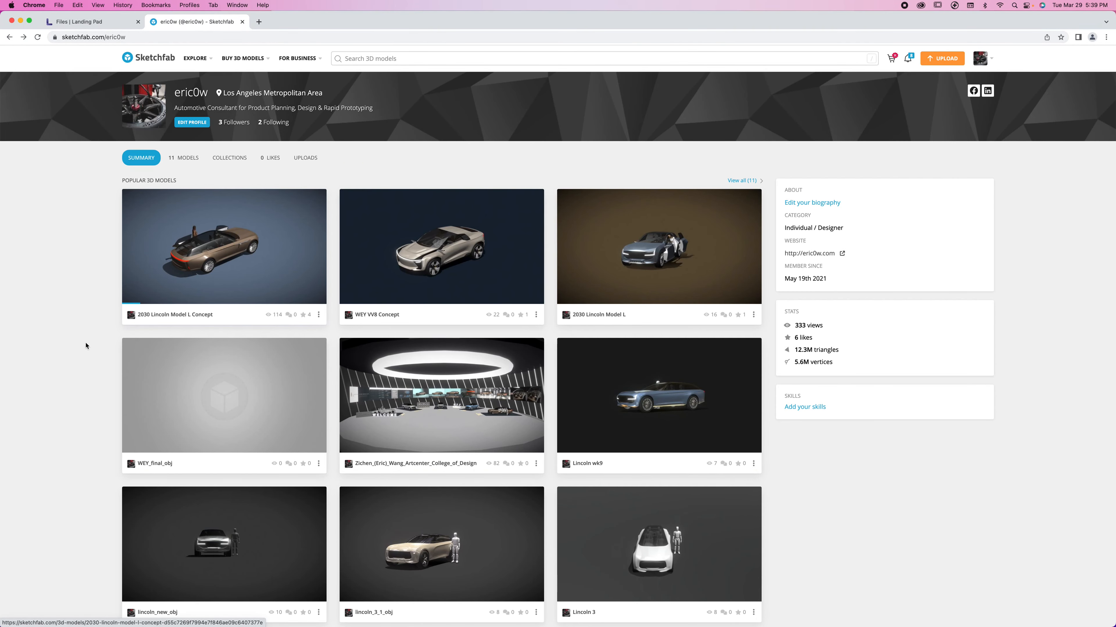
{"action": "scroll", "coordinate": [86, 345], "scroll_direction": "down", "scroll_amount": 4}
{"action": "scroll", "coordinate": [86, 345], "scroll_direction": "up", "scroll_amount": 4}
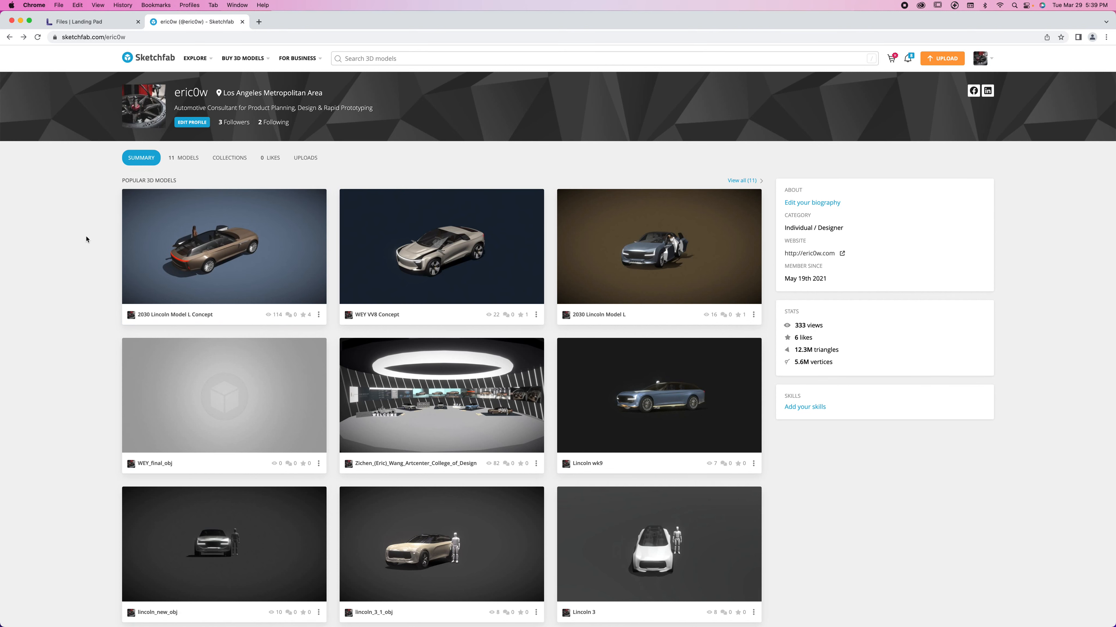
{"action": "scroll", "coordinate": [104, 396], "scroll_direction": "down", "scroll_amount": 1}
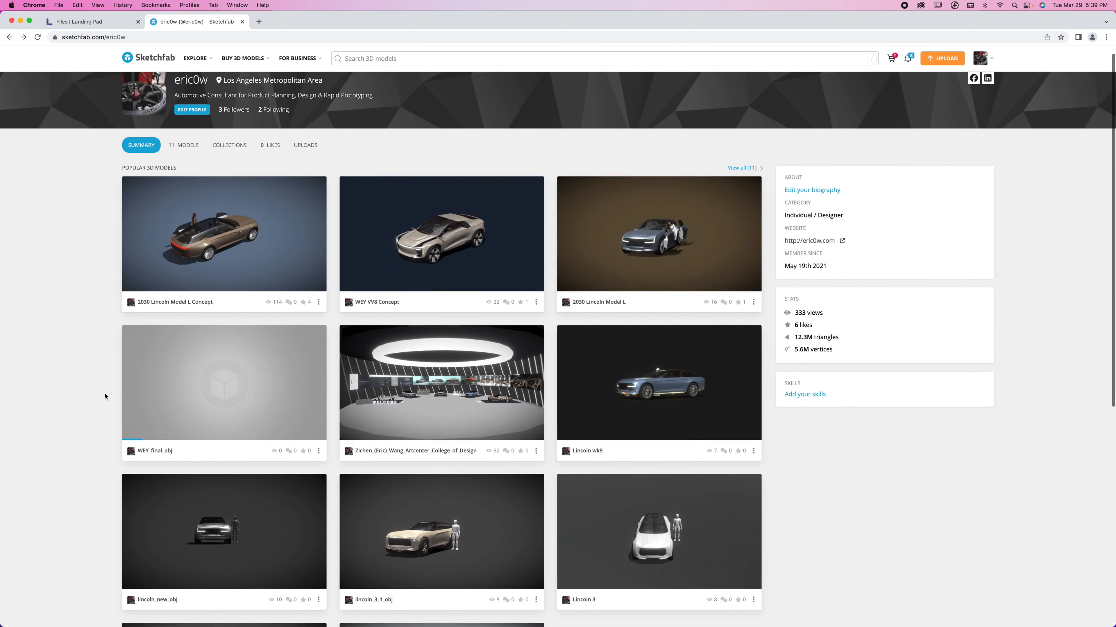
Step: Open the published WEY_final_obj model from the profile and view the car from the front three-quarter angle
{"action": "left_click", "coordinate": [223, 393]}
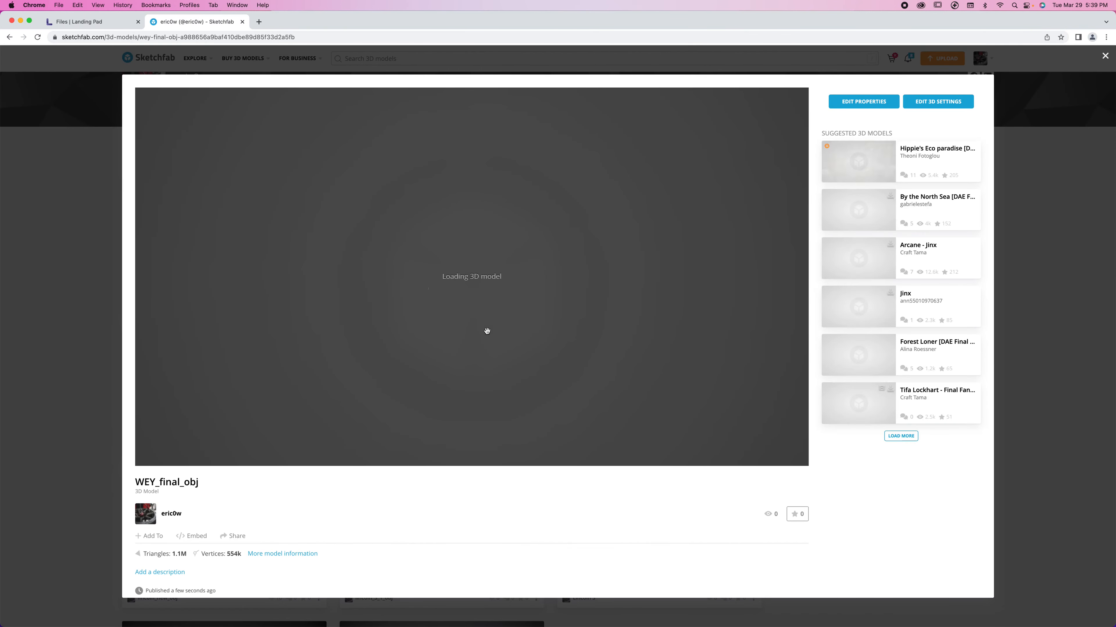
{"action": "left_click", "coordinate": [1105, 56]}
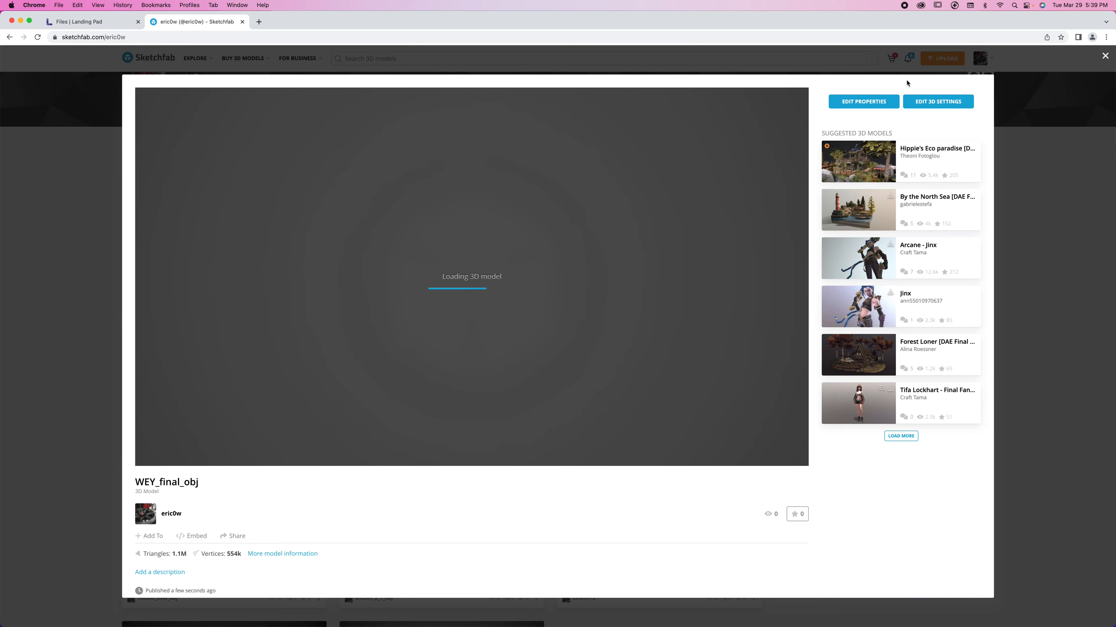
{"action": "left_click", "coordinate": [223, 388]}
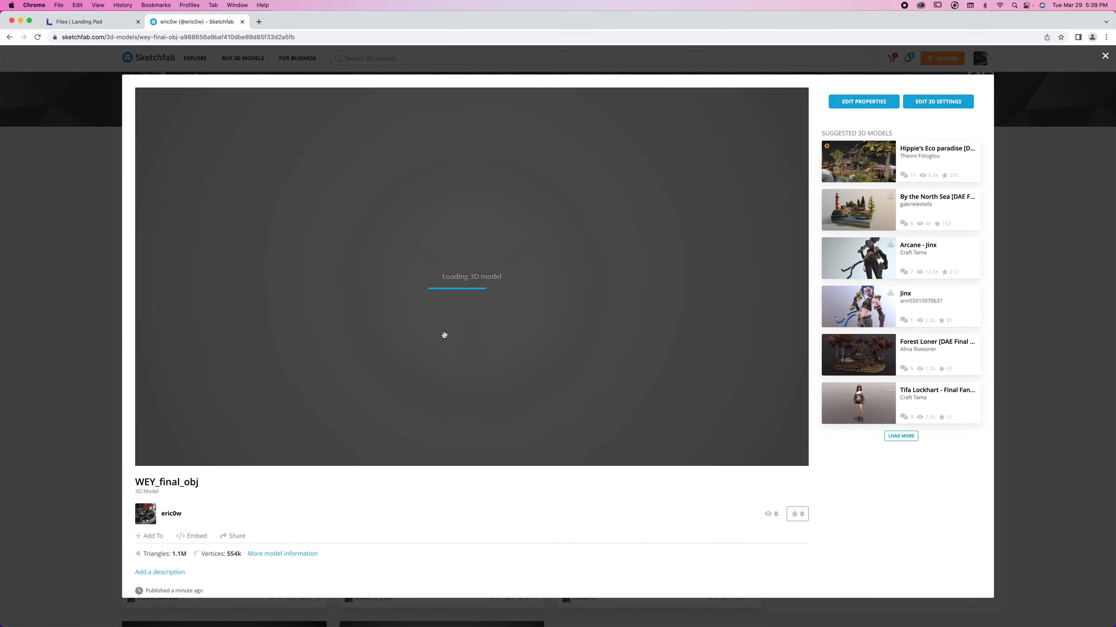
{"action": "left_click_drag", "start_coordinate": [465, 378], "coordinate": [374, 355]}
{"action": "left_click_drag", "start_coordinate": [551, 356], "coordinate": [498, 352]}
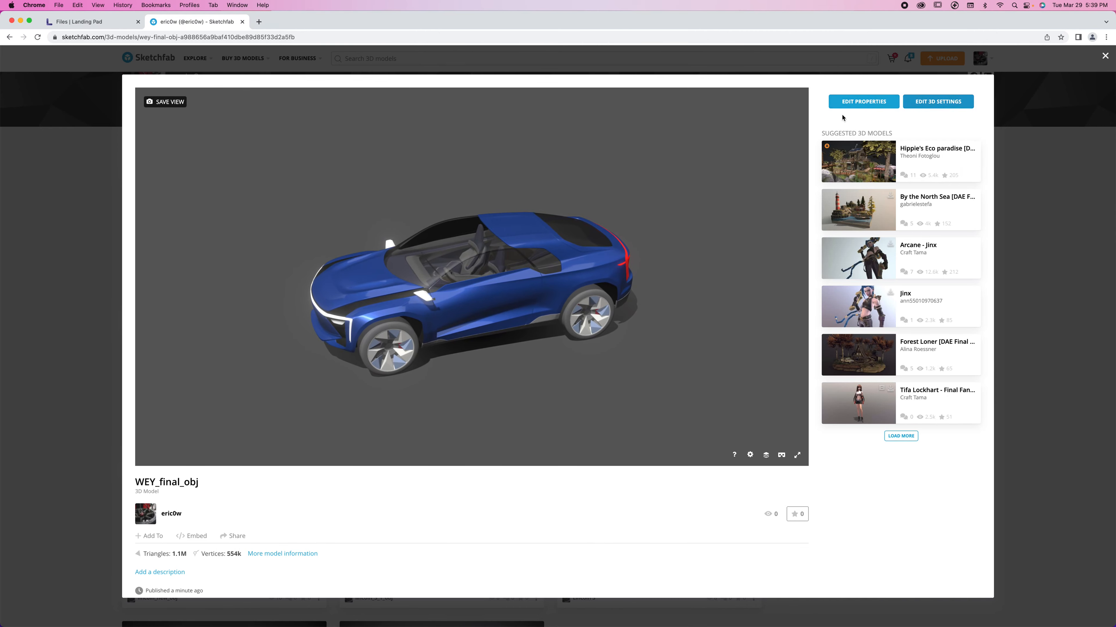
{"action": "left_click_drag", "start_coordinate": [439, 373], "coordinate": [481, 349]}
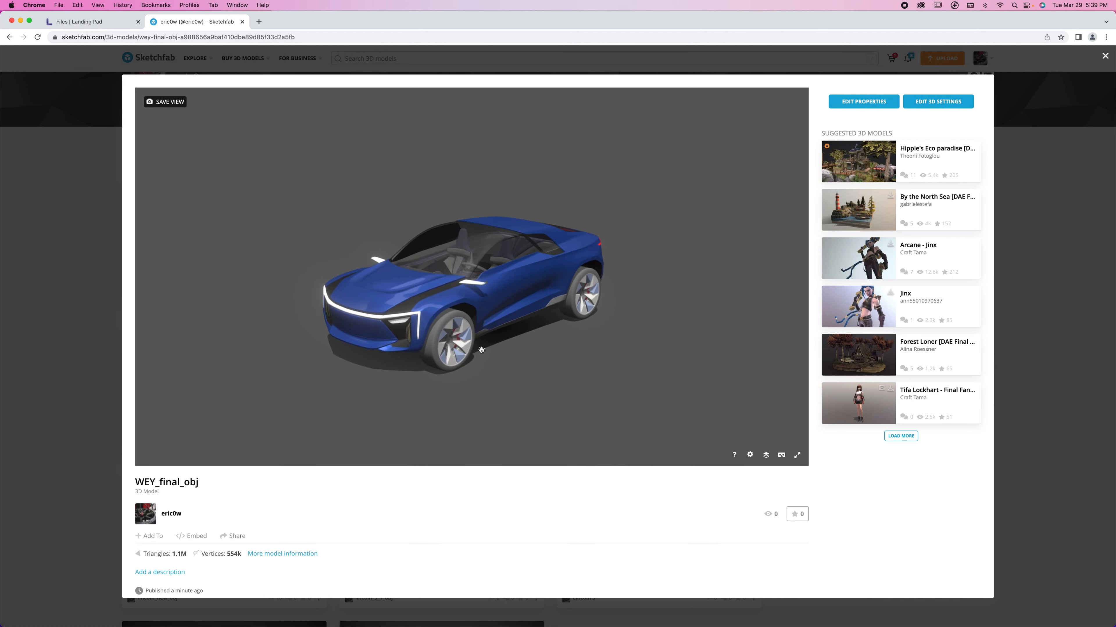
Step: View the published model's sharing options and direct link, and close them
{"action": "scroll", "coordinate": [204, 544], "scroll_direction": "down", "scroll_amount": 2}
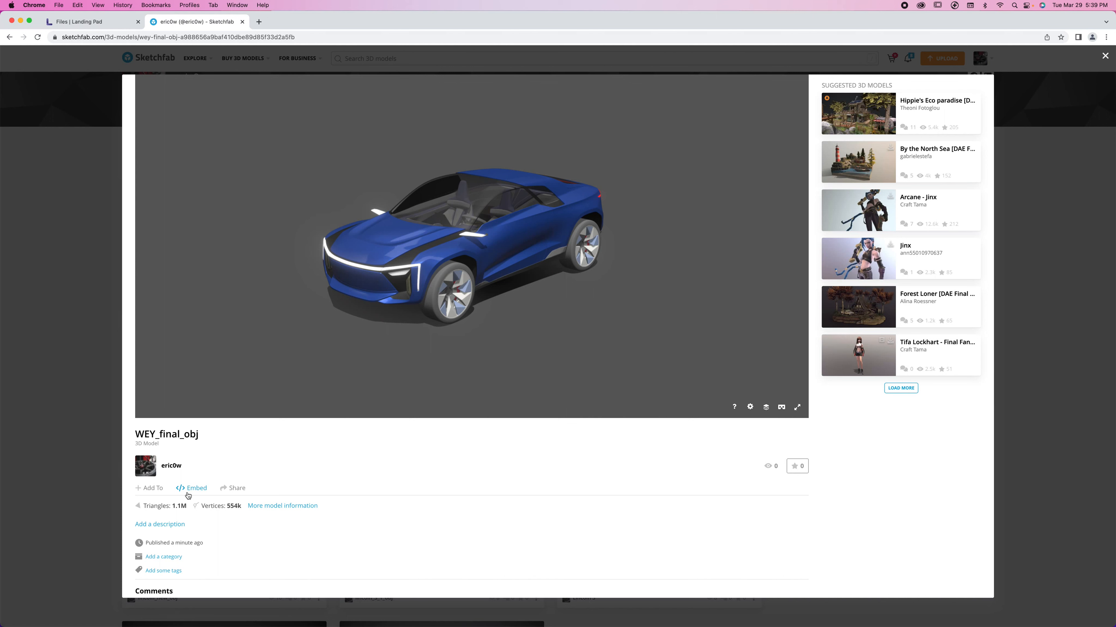
{"action": "left_click", "coordinate": [232, 490]}
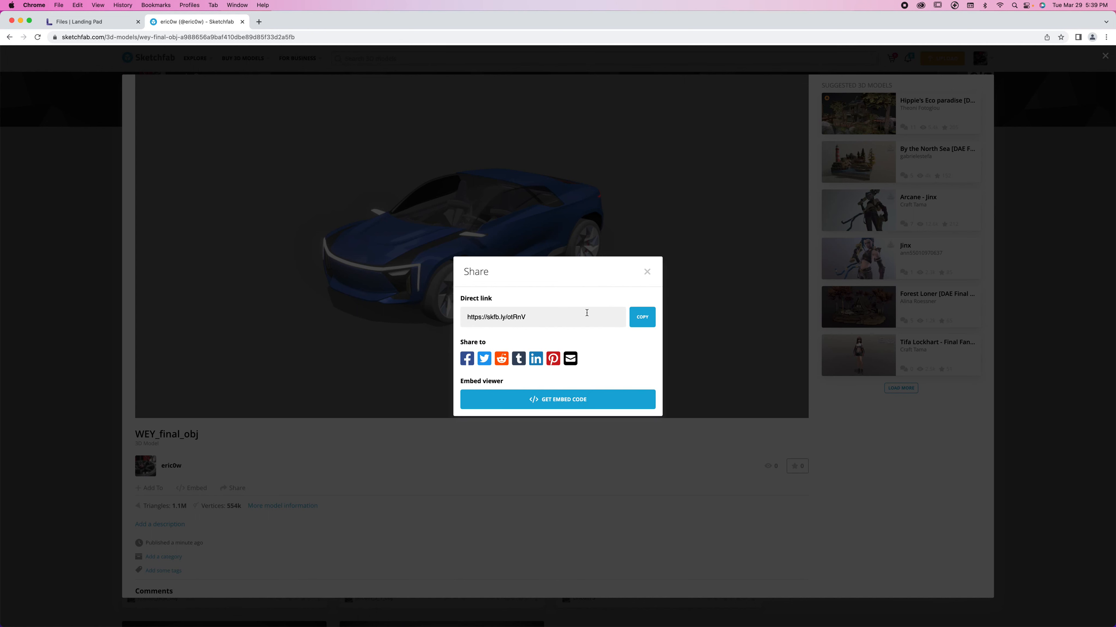
{"action": "left_click", "coordinate": [646, 273]}
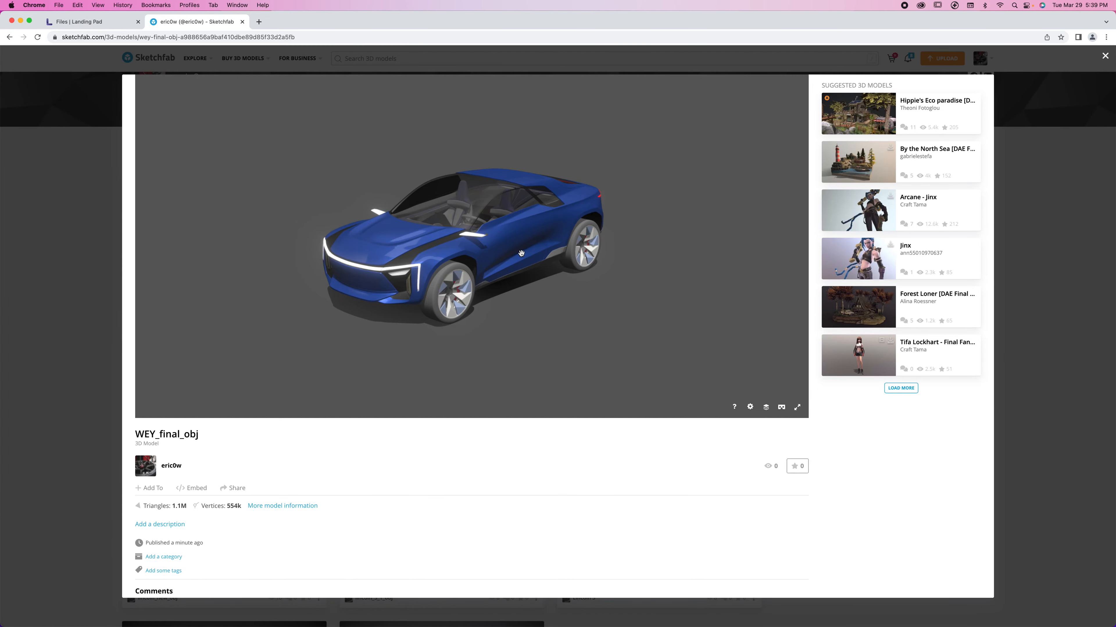
Step: Examine the published car in the viewer from the rear, the side and a raised rear three-quarter angle
{"action": "scroll", "coordinate": [554, 257], "scroll_direction": "up", "scroll_amount": 5}
{"action": "scroll", "coordinate": [522, 254], "scroll_direction": "down", "scroll_amount": 5}
{"action": "left_click_drag", "start_coordinate": [550, 303], "coordinate": [516, 294]}
{"action": "left_click_drag", "start_coordinate": [406, 285], "coordinate": [523, 285]}
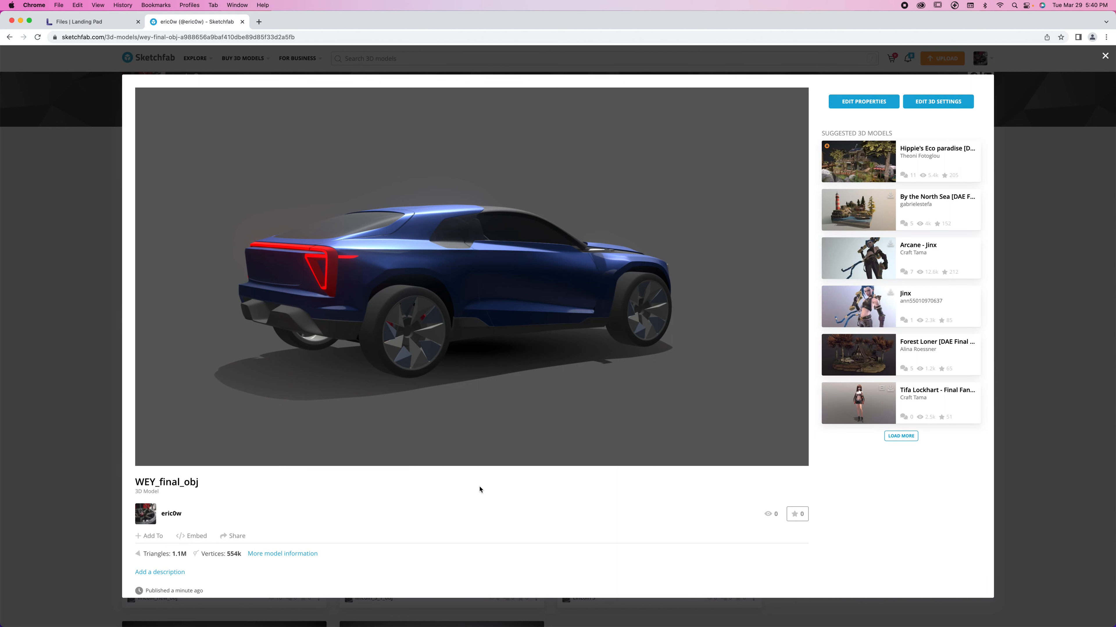
{"action": "left_click_drag", "start_coordinate": [577, 341], "coordinate": [517, 321]}
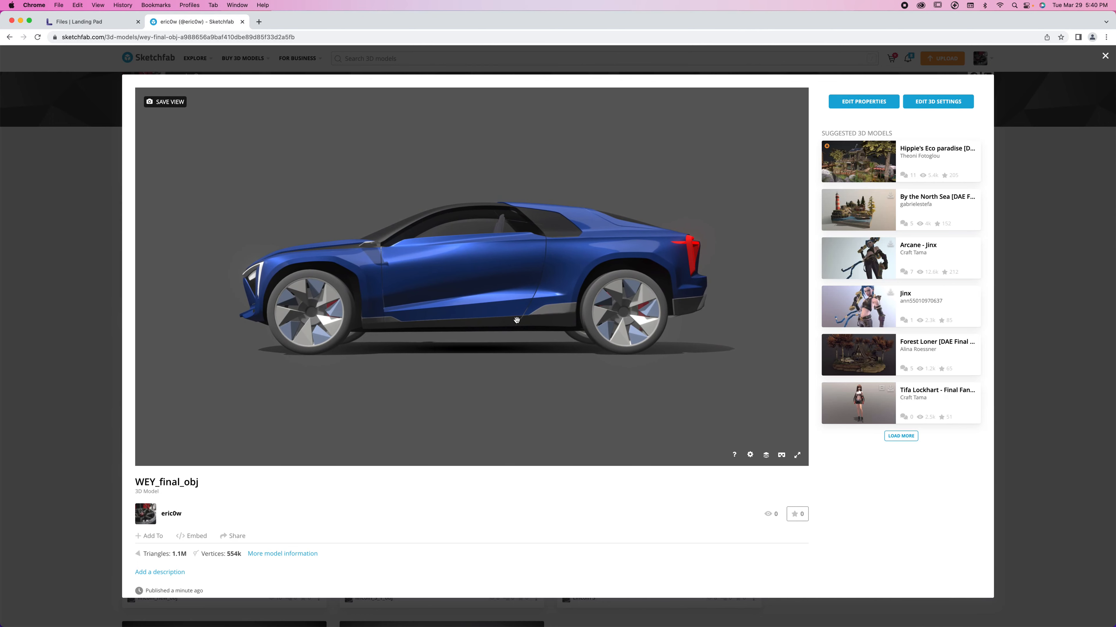
{"action": "left_click_drag", "start_coordinate": [513, 319], "coordinate": [441, 386]}
{"action": "left_click_drag", "start_coordinate": [371, 374], "coordinate": [411, 332]}
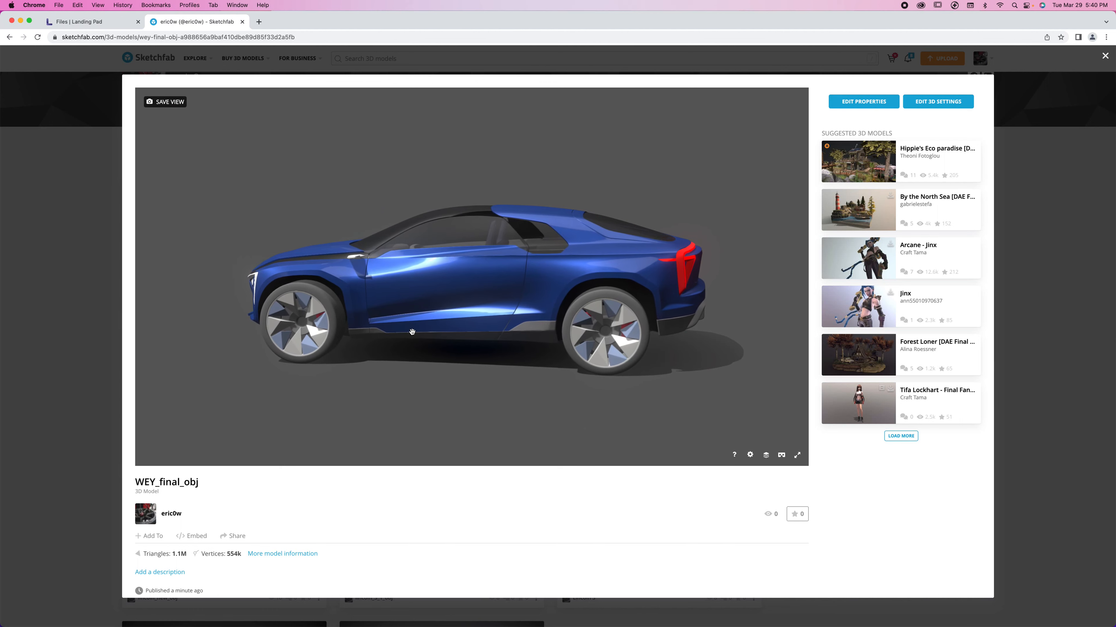
{"action": "left_click_drag", "start_coordinate": [500, 291], "coordinate": [501, 303]}
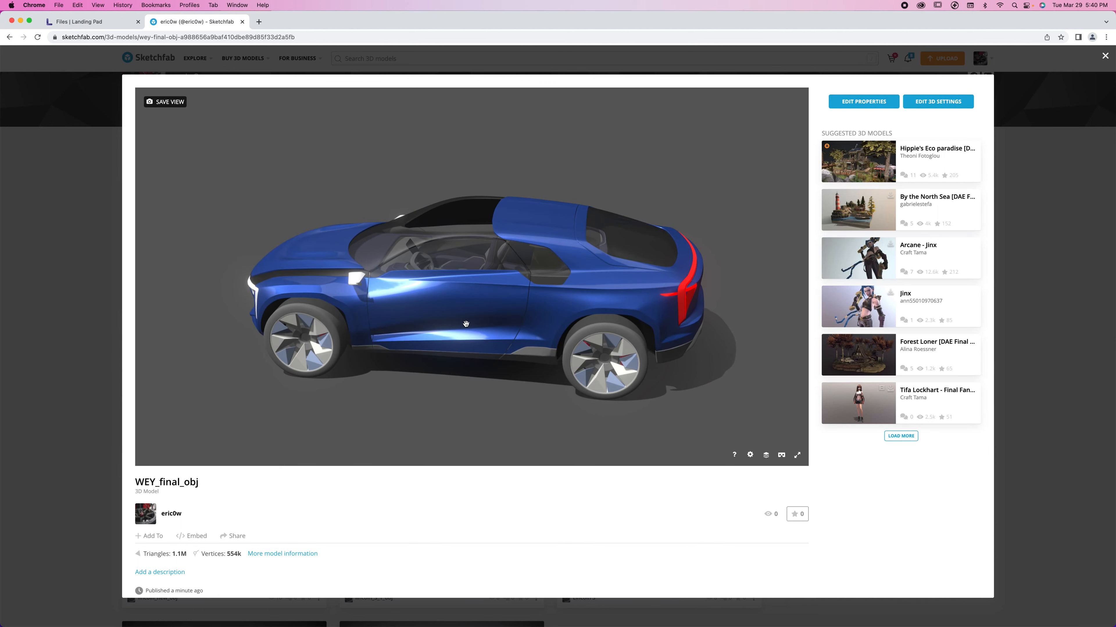
{"action": "left_click_drag", "start_coordinate": [458, 331], "coordinate": [452, 326]}
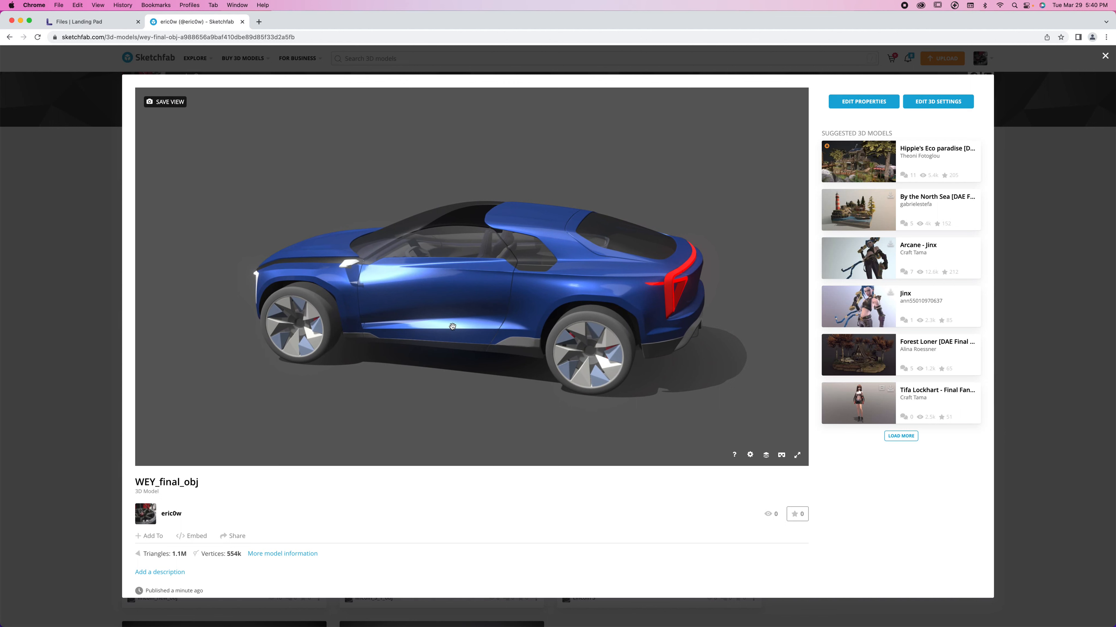